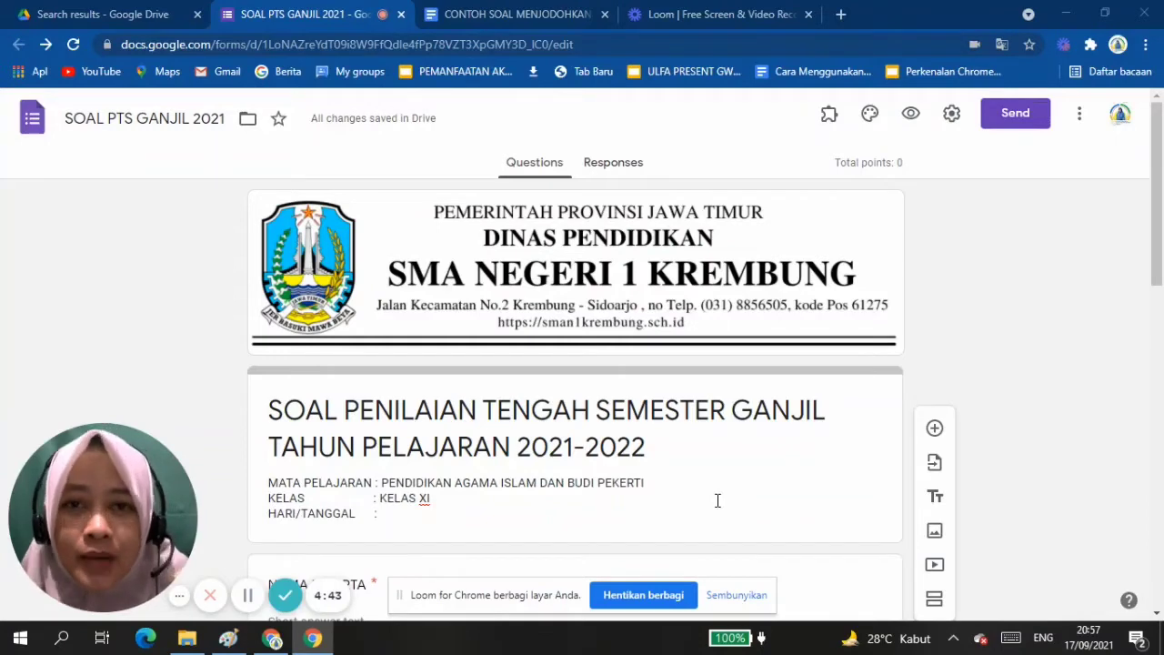
# Examine the exam form's header, title, subject description, and the NAMA PESERTA and KELAS questions.
pyautogui.scroll(-4, 717, 500)
pyautogui.scroll(4, 718, 501)
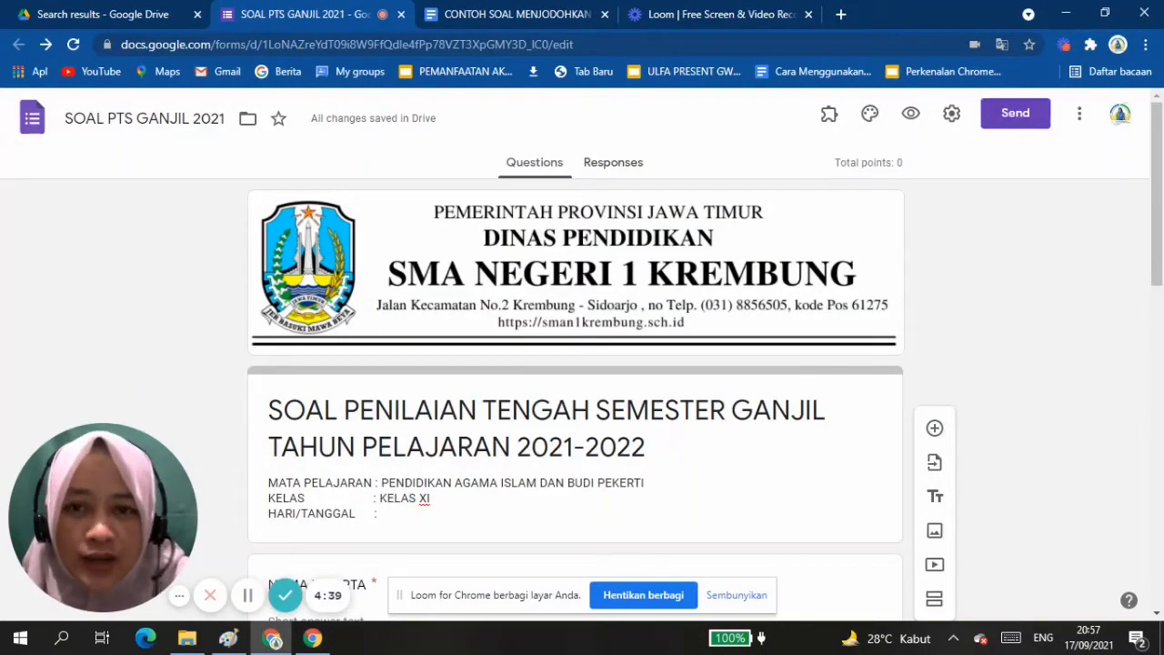
pyautogui.scroll(-9, 575, 364)
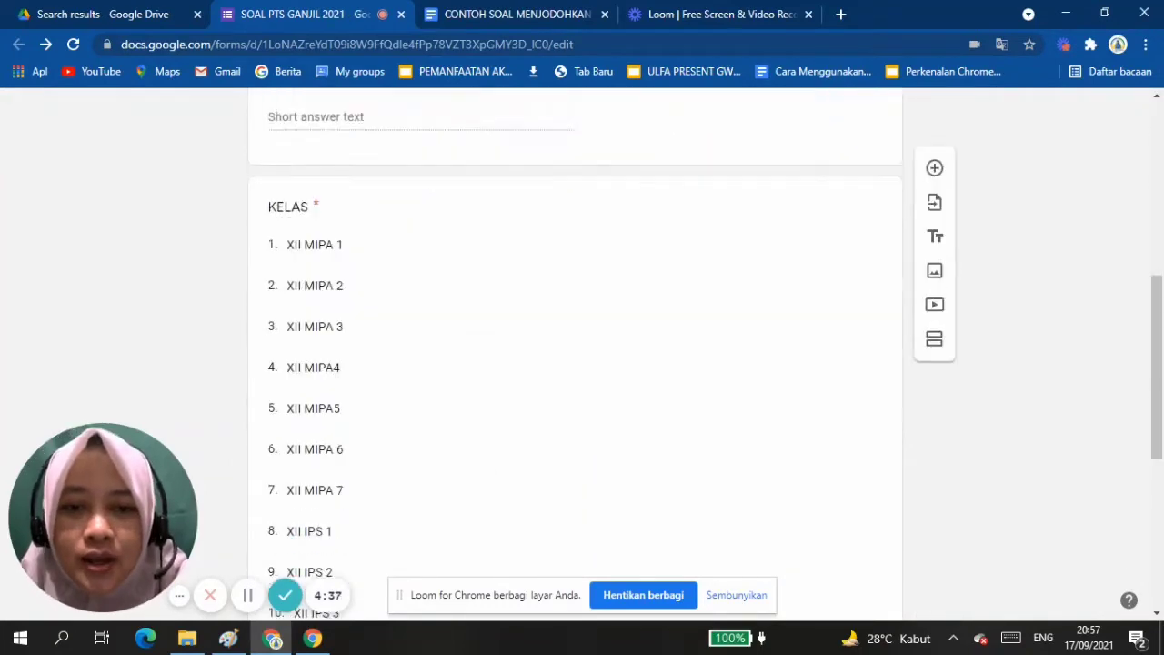
pyautogui.scroll(9, 575, 364)
pyautogui.scroll(-1, 575, 363)
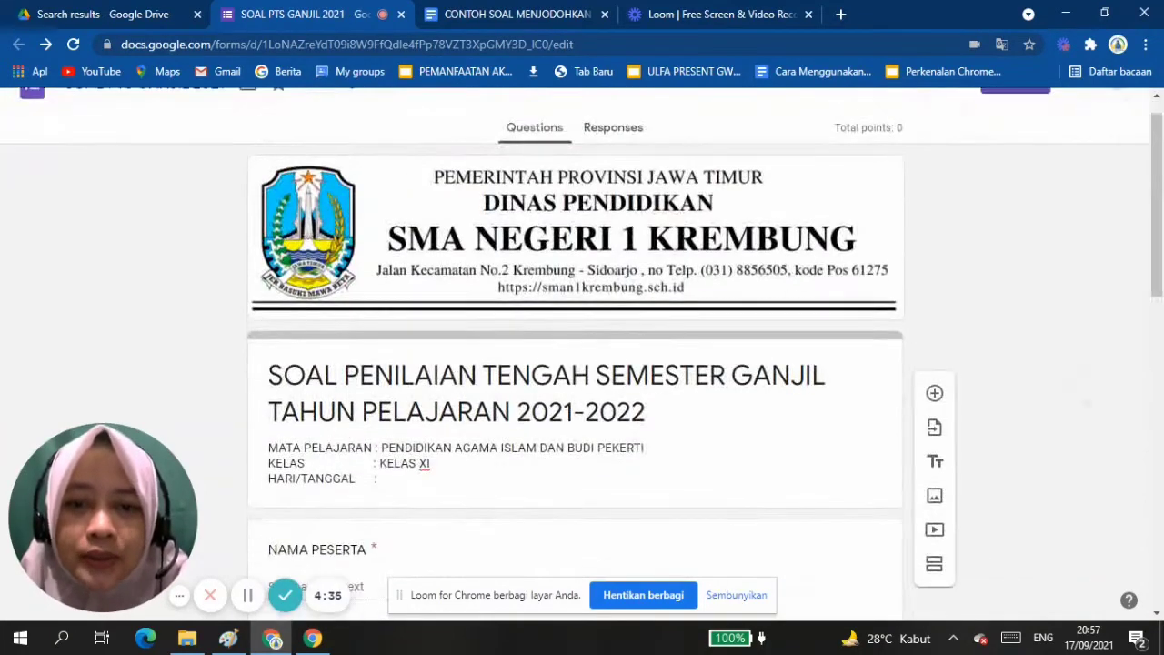
pyautogui.scroll(1, 574, 364)
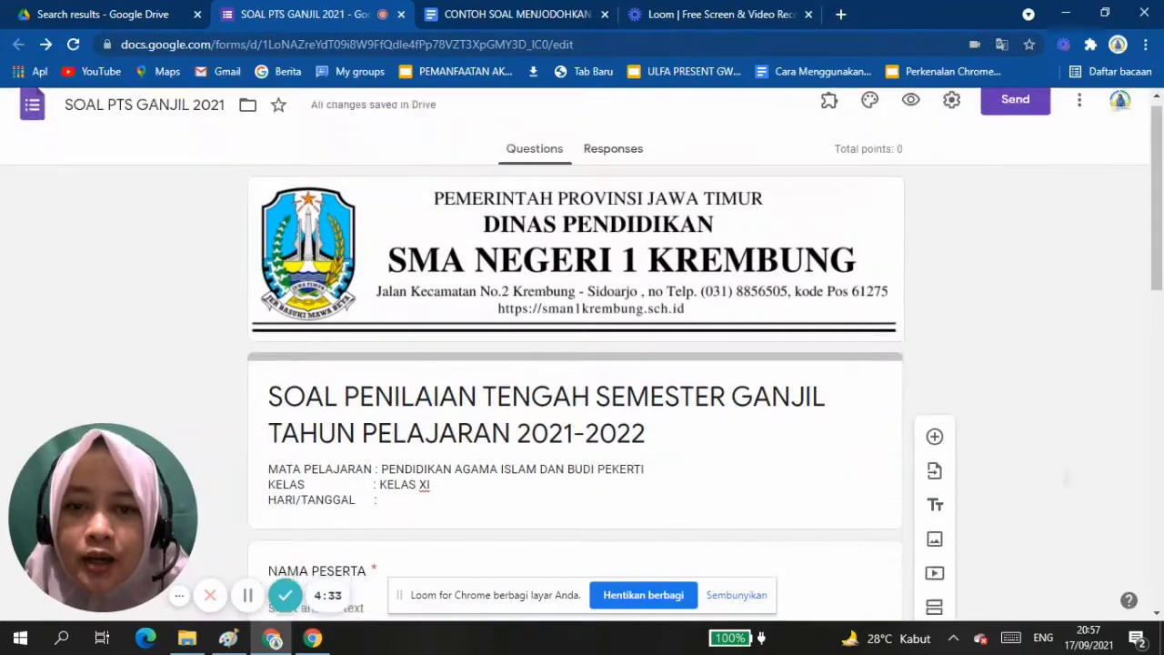
pyautogui.scroll(-1, 574, 364)
pyautogui.scroll(-1, 574, 363)
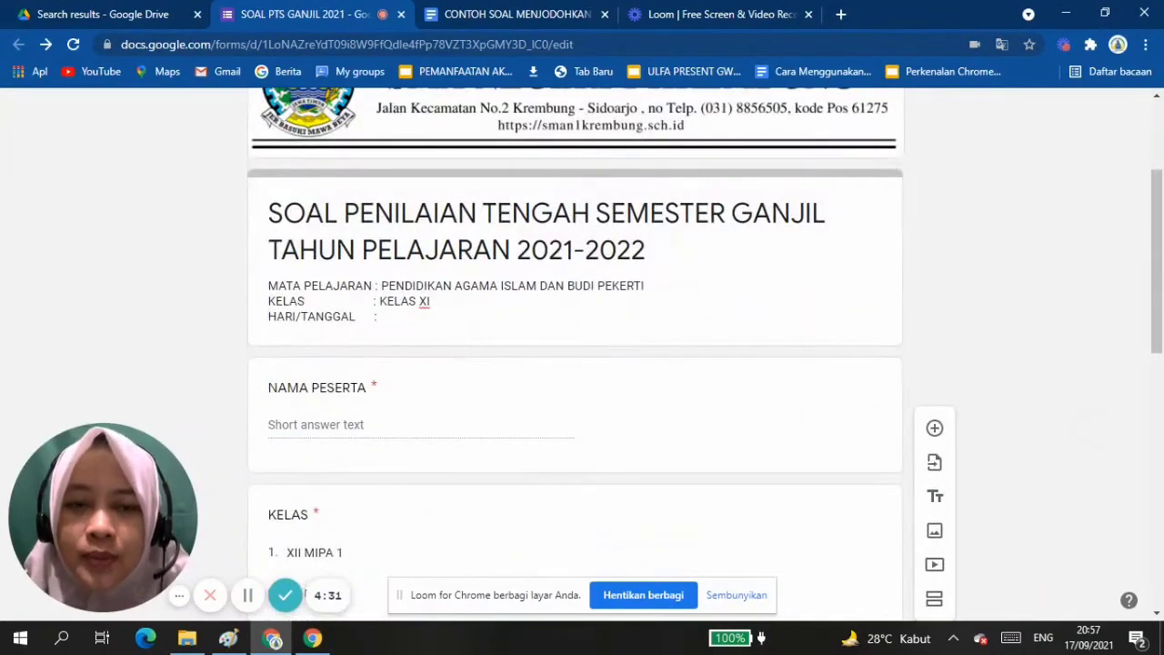
pyautogui.scroll(-1, 574, 364)
pyautogui.scroll(-2, 574, 364)
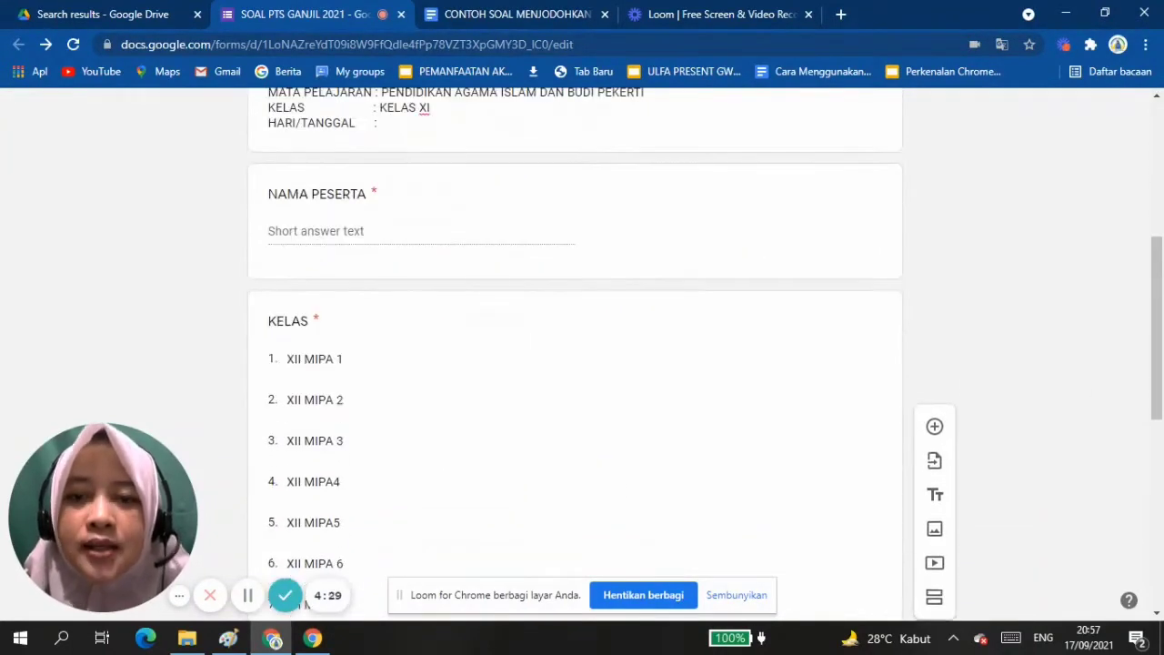
pyautogui.scroll(-1, 575, 364)
pyautogui.scroll(1, 575, 363)
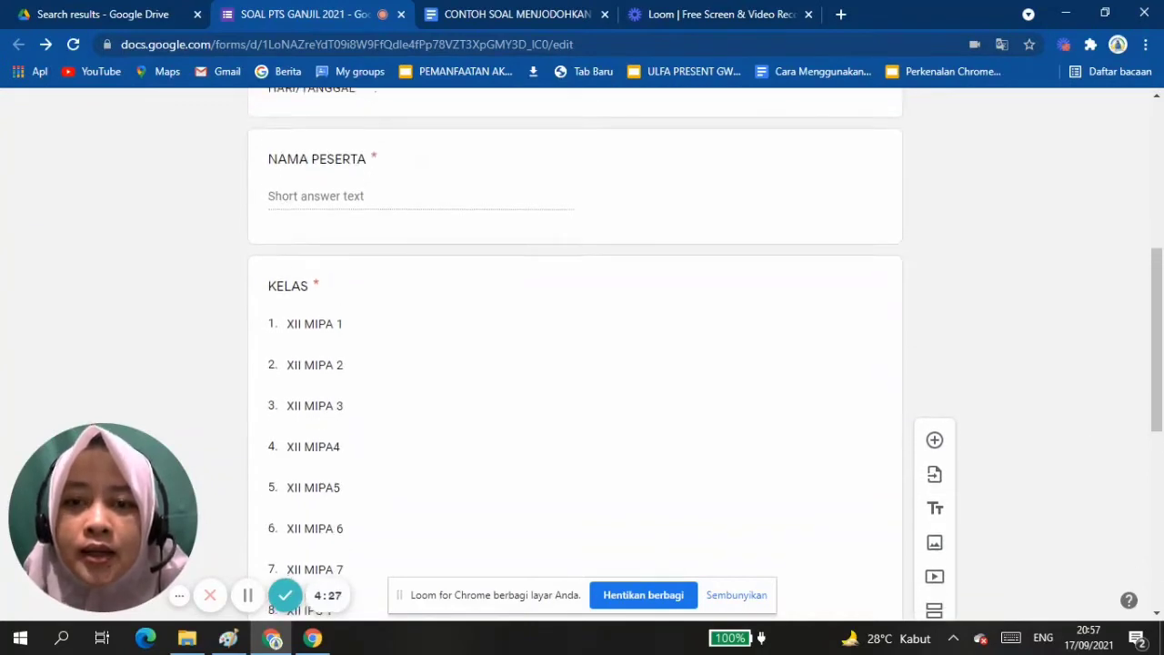
pyautogui.scroll(1, 575, 363)
pyautogui.scroll(-1, 574, 364)
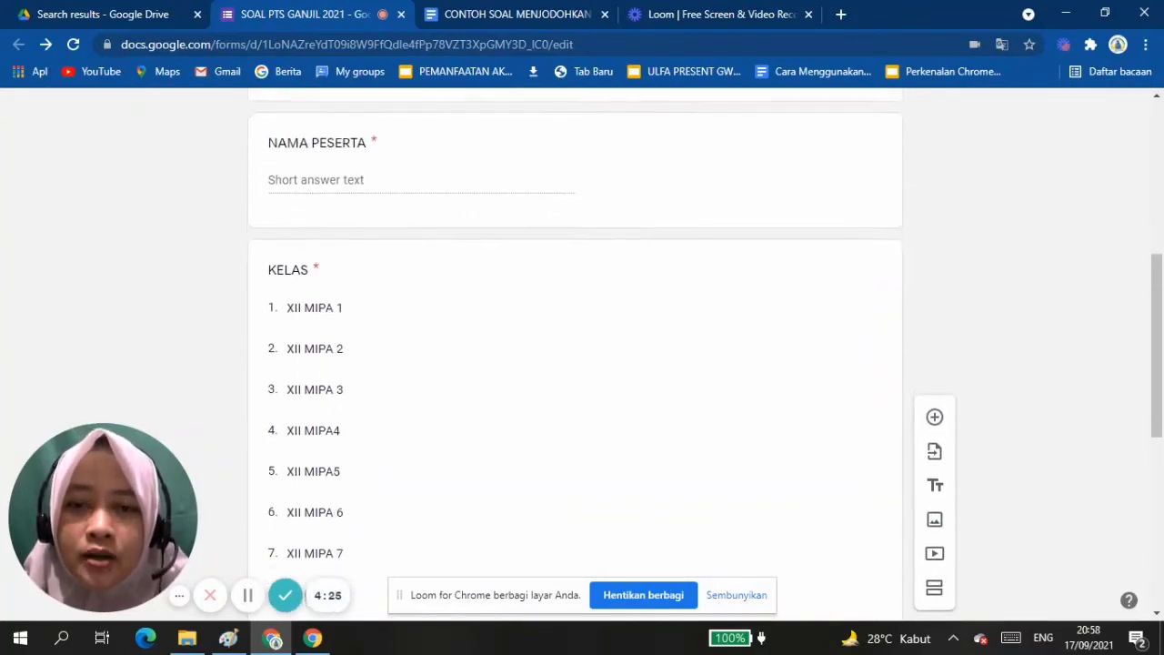
pyautogui.scroll(-3, 574, 363)
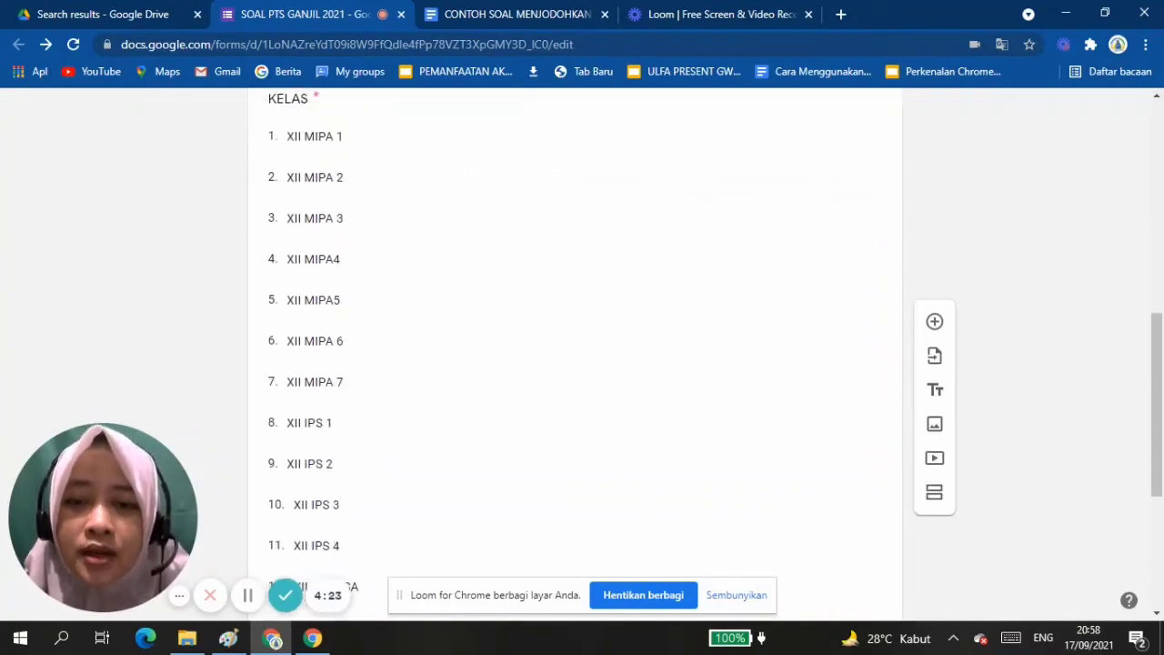
pyautogui.scroll(-1, 575, 363)
pyautogui.scroll(1, 575, 364)
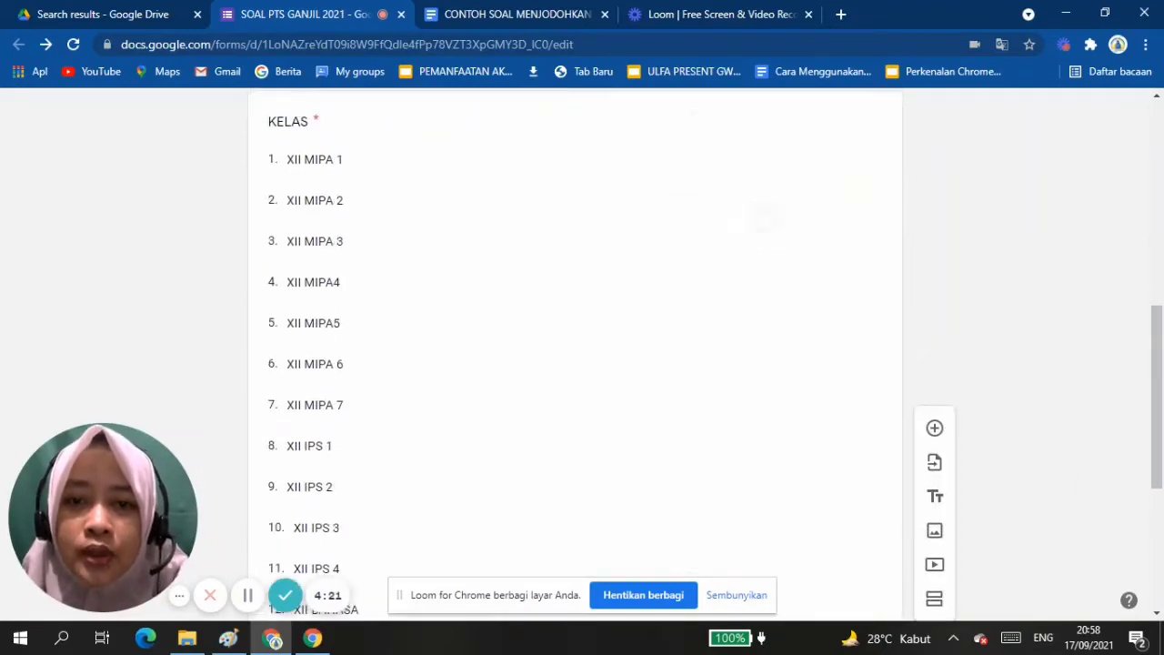
# Open the KELAS dropdown question and review its class options and the NOMOR PESERTA and TOKEN questions below it.
pyautogui.click(316, 200)
pyautogui.scroll(2, 575, 363)
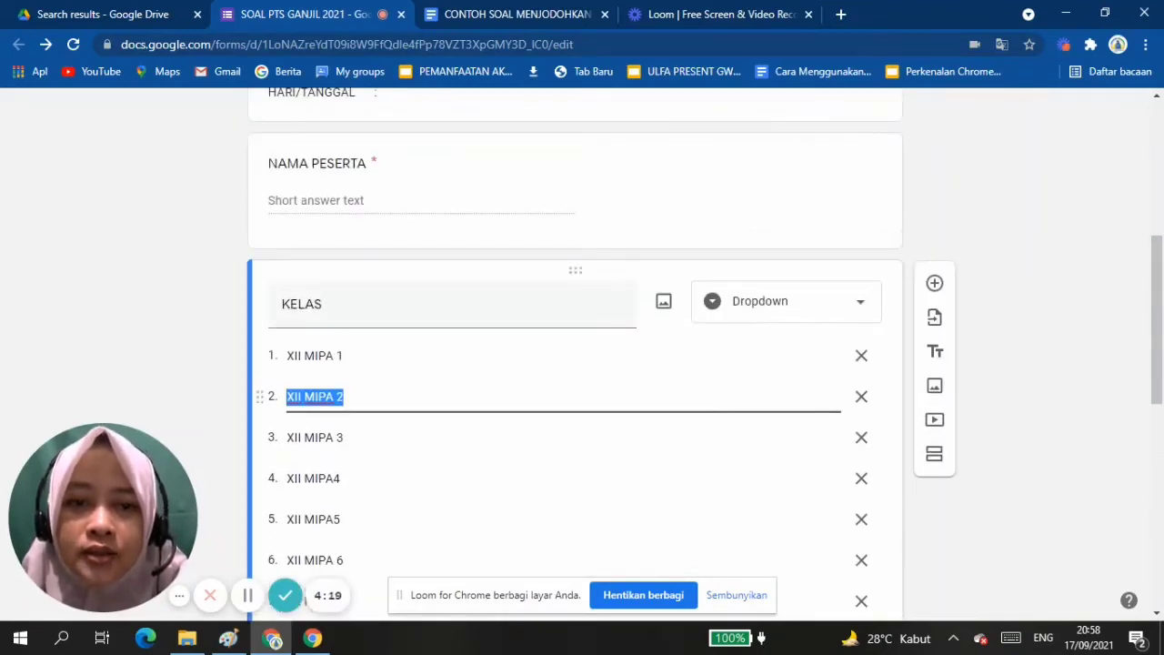
pyautogui.scroll(-6, 575, 364)
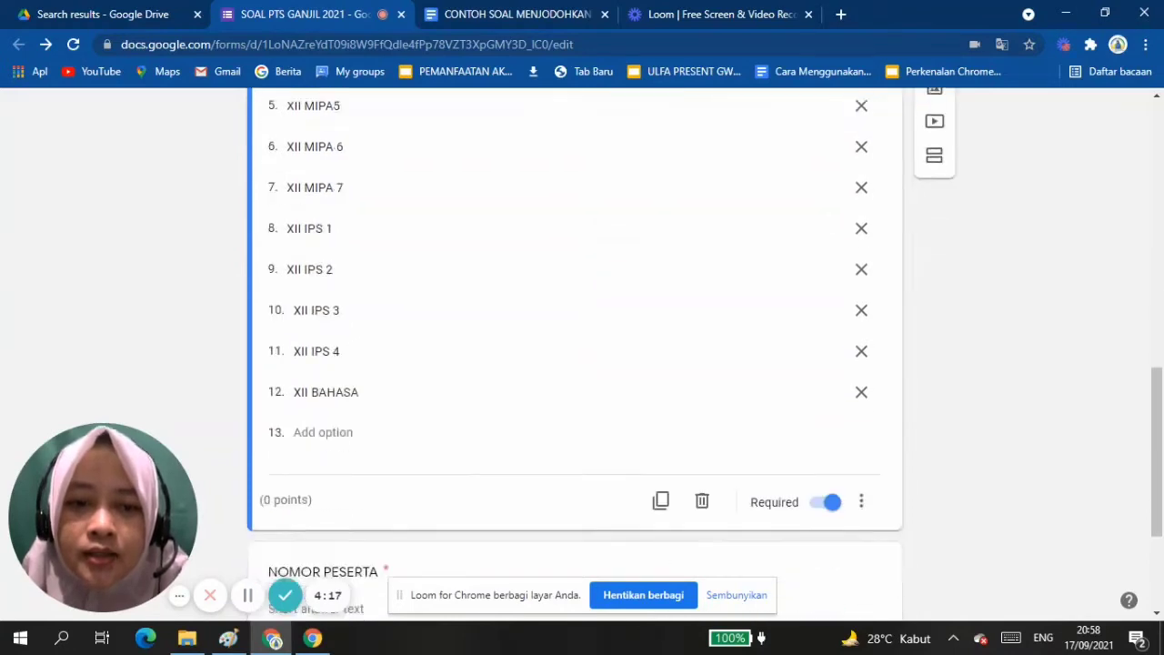
pyautogui.scroll(-1, 575, 363)
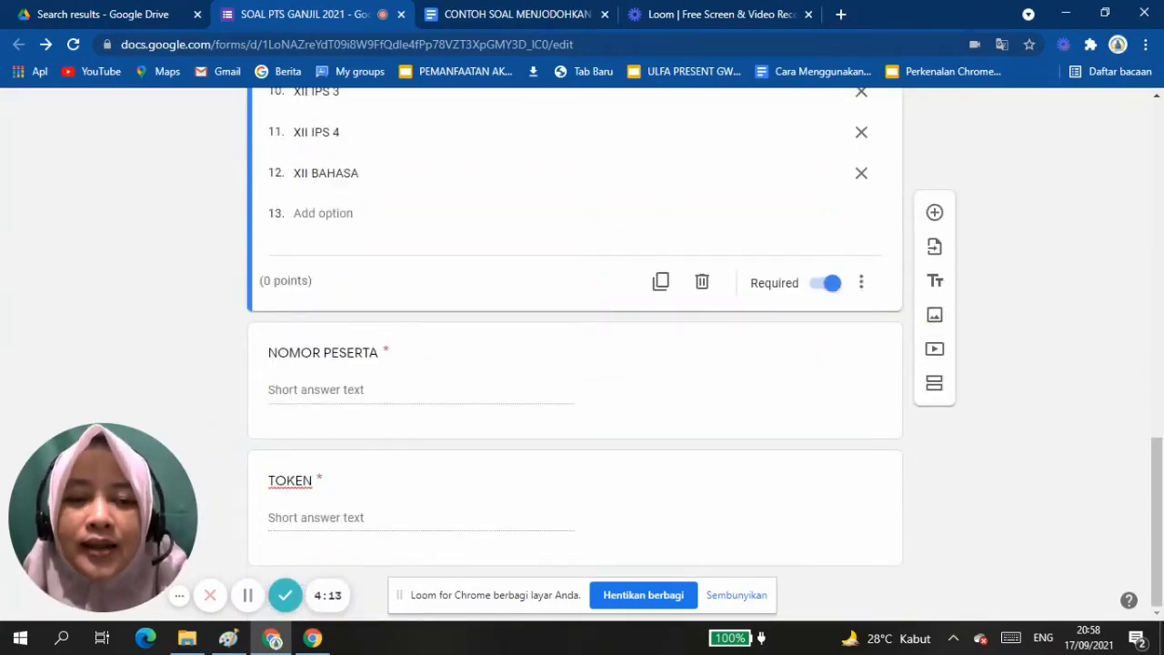
pyautogui.scroll(10, 574, 363)
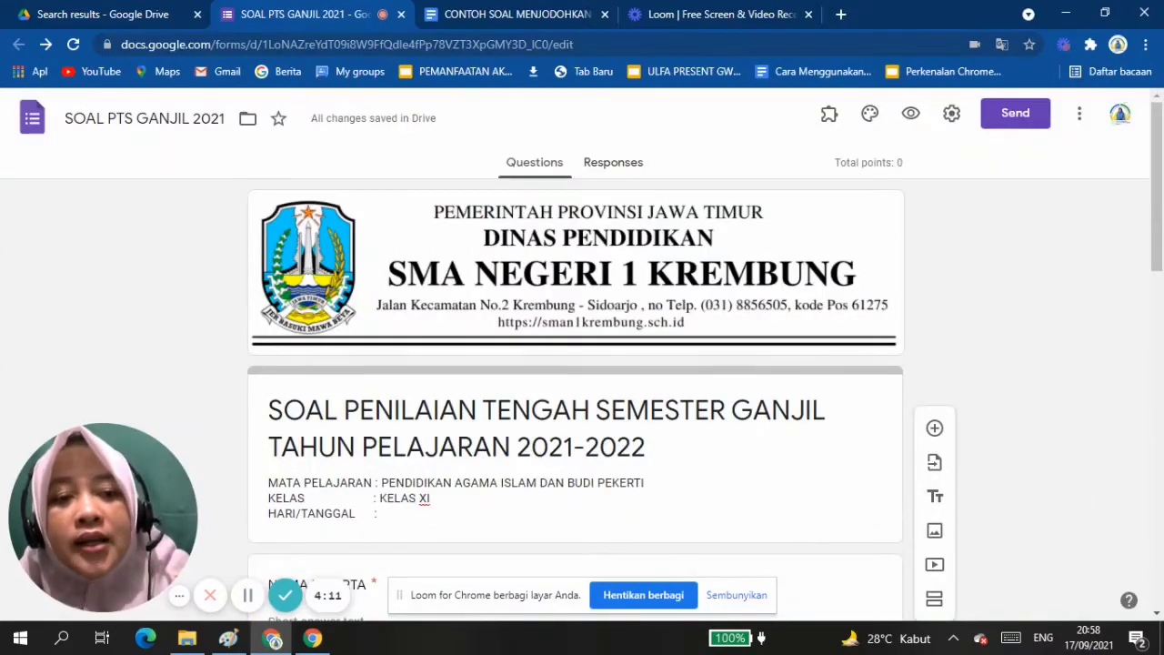
# Open the form settings and review the General and Presentation options.
pyautogui.click(951, 112)
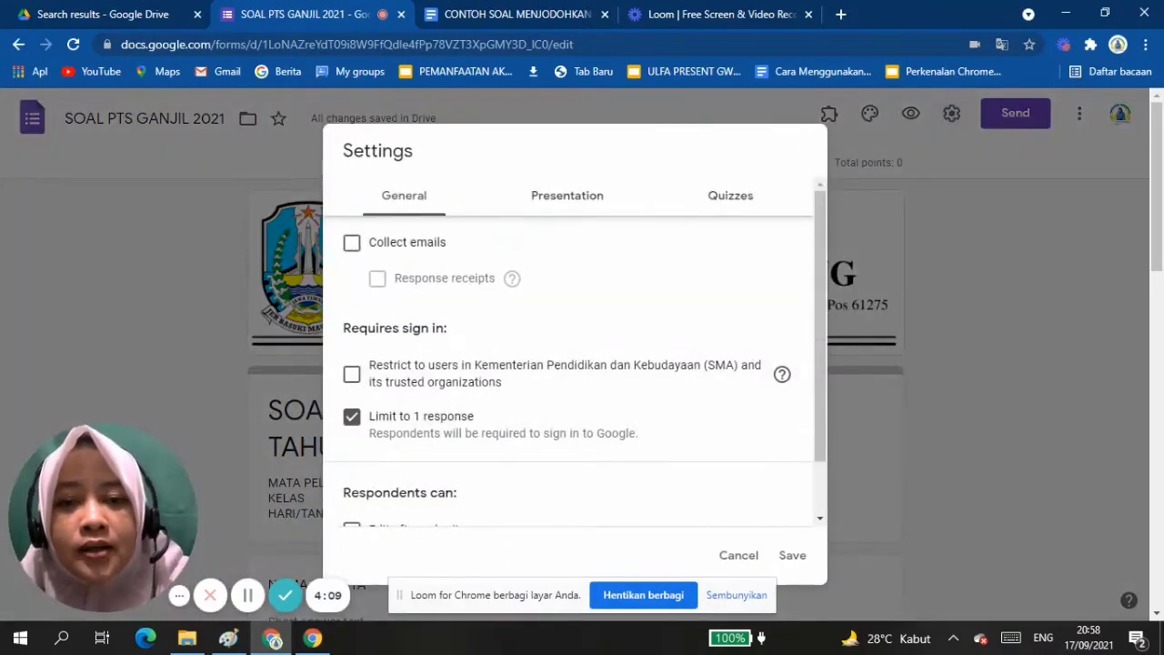
pyautogui.scroll(-1, 575, 355)
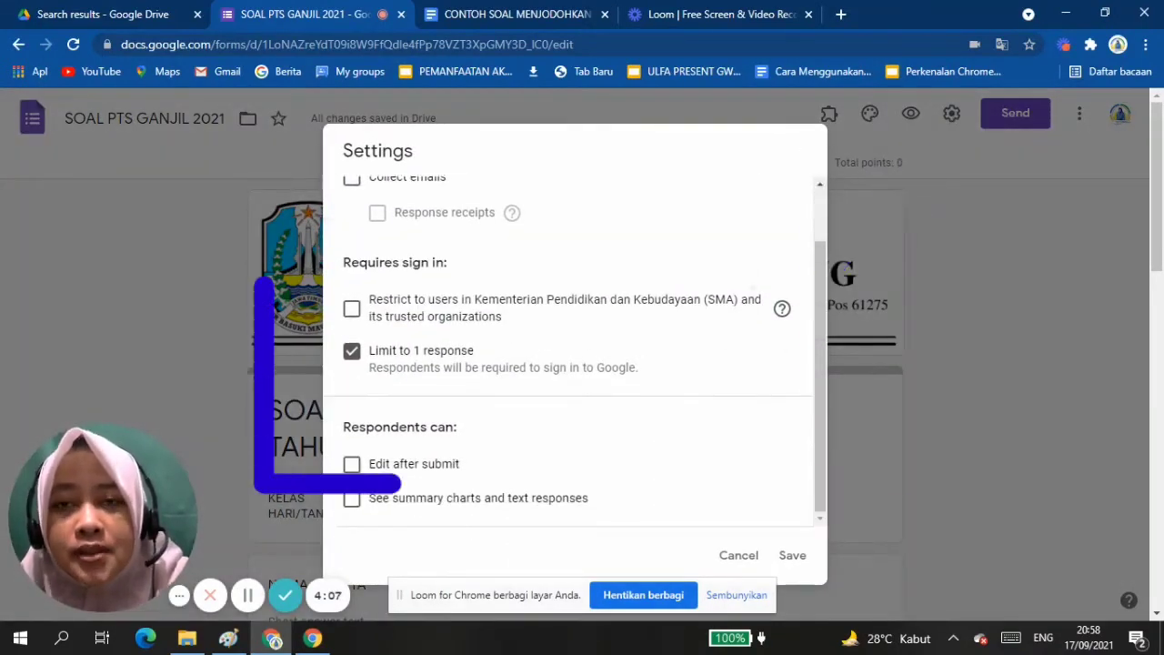
pyautogui.scroll(1, 574, 355)
pyautogui.scroll(-1, 575, 355)
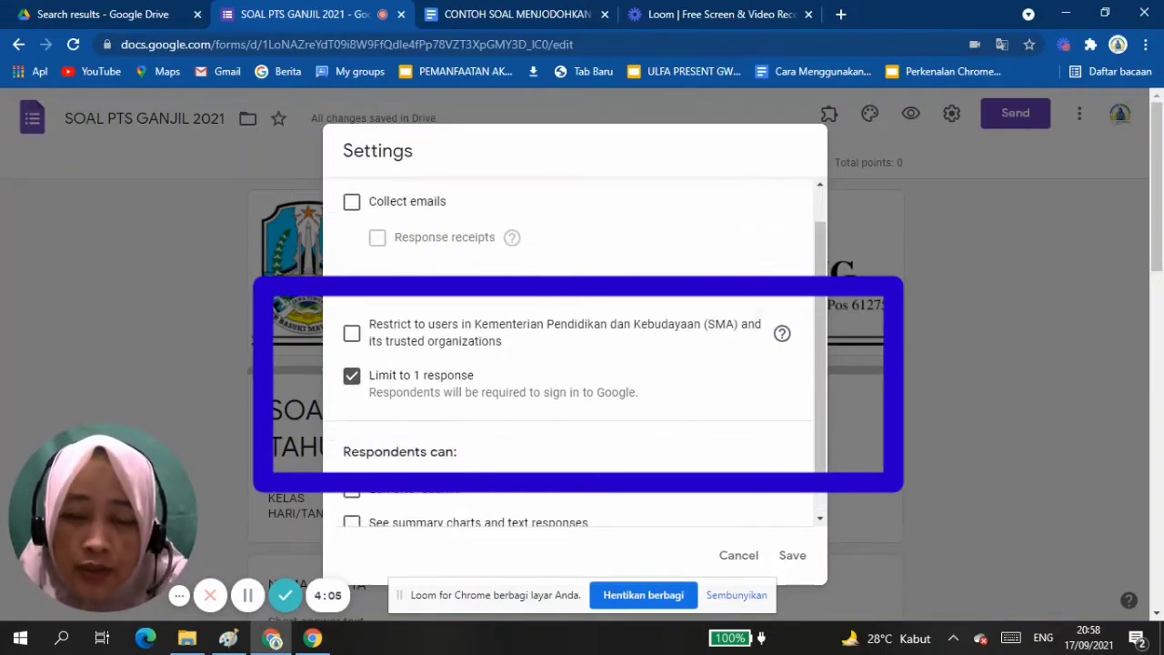
pyautogui.scroll(1, 574, 354)
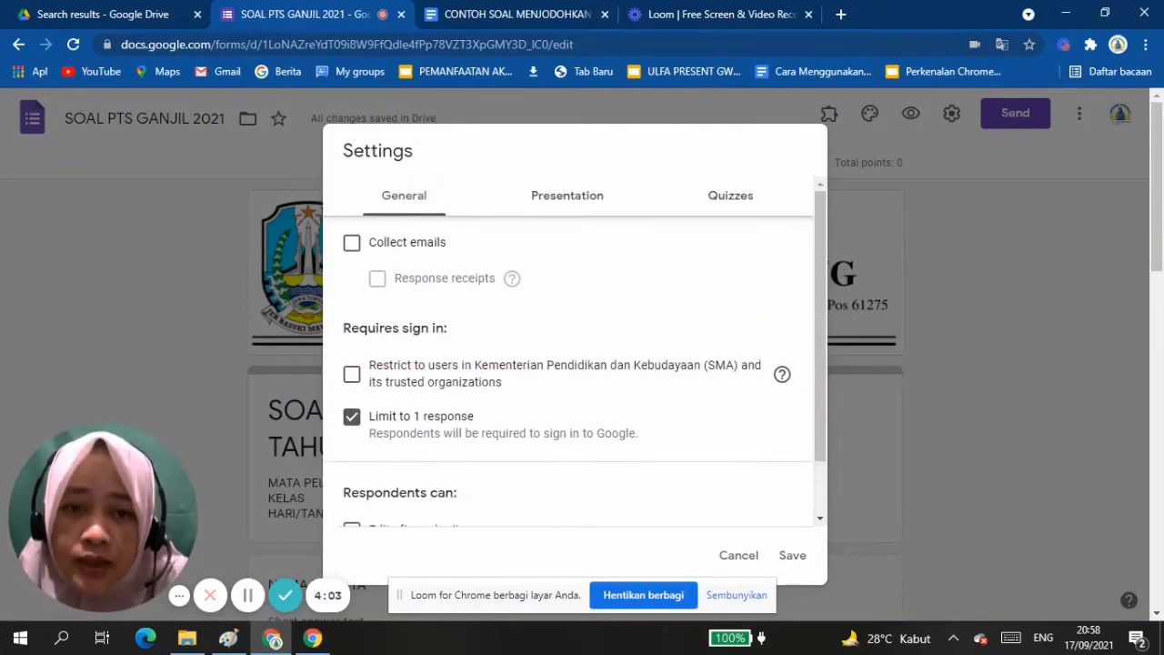
pyautogui.click(567, 195)
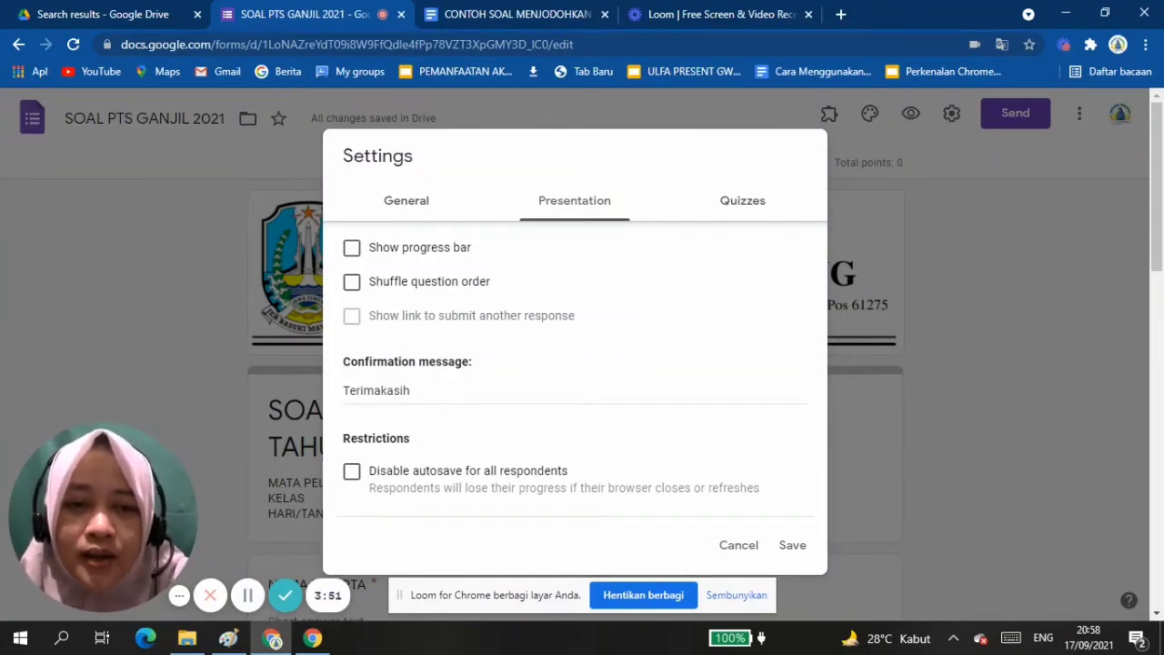
# In the quiz settings, let respondents see missed questions and save the form settings.
pyautogui.click(742, 200)
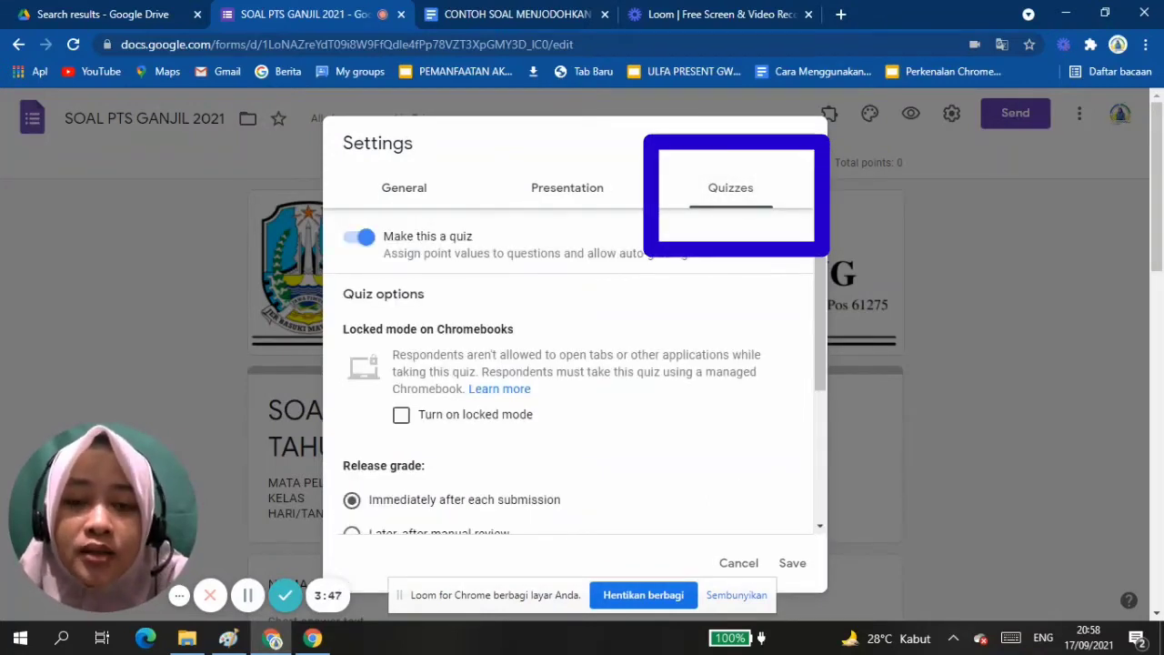
pyautogui.scroll(-1, 575, 351)
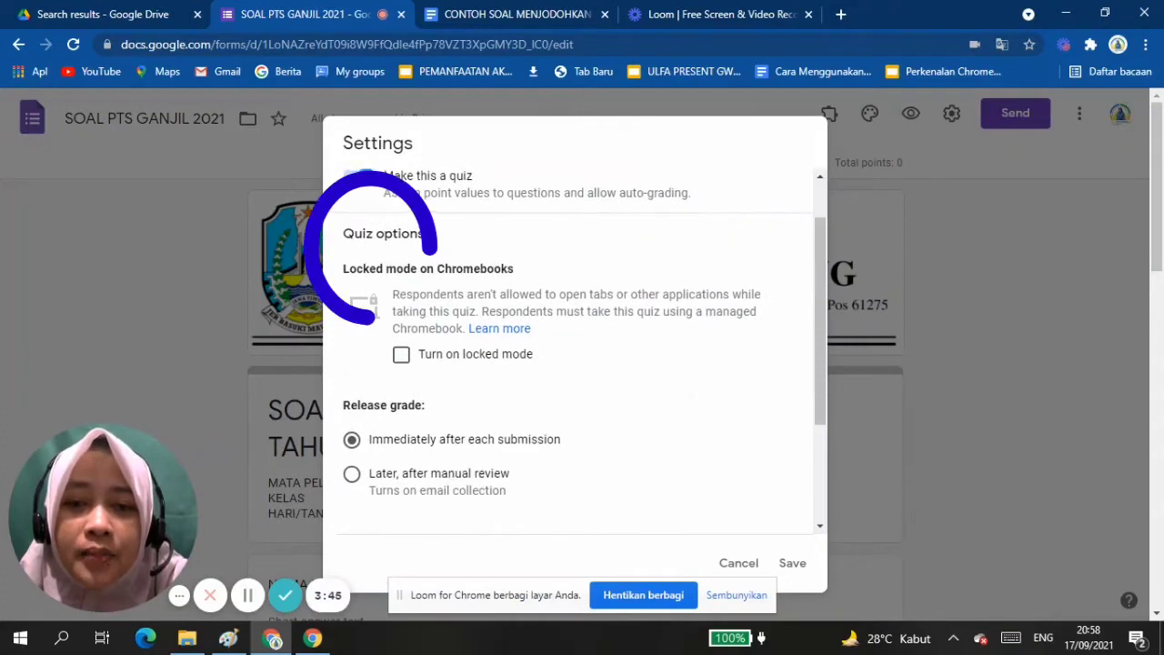
pyautogui.scroll(1, 575, 351)
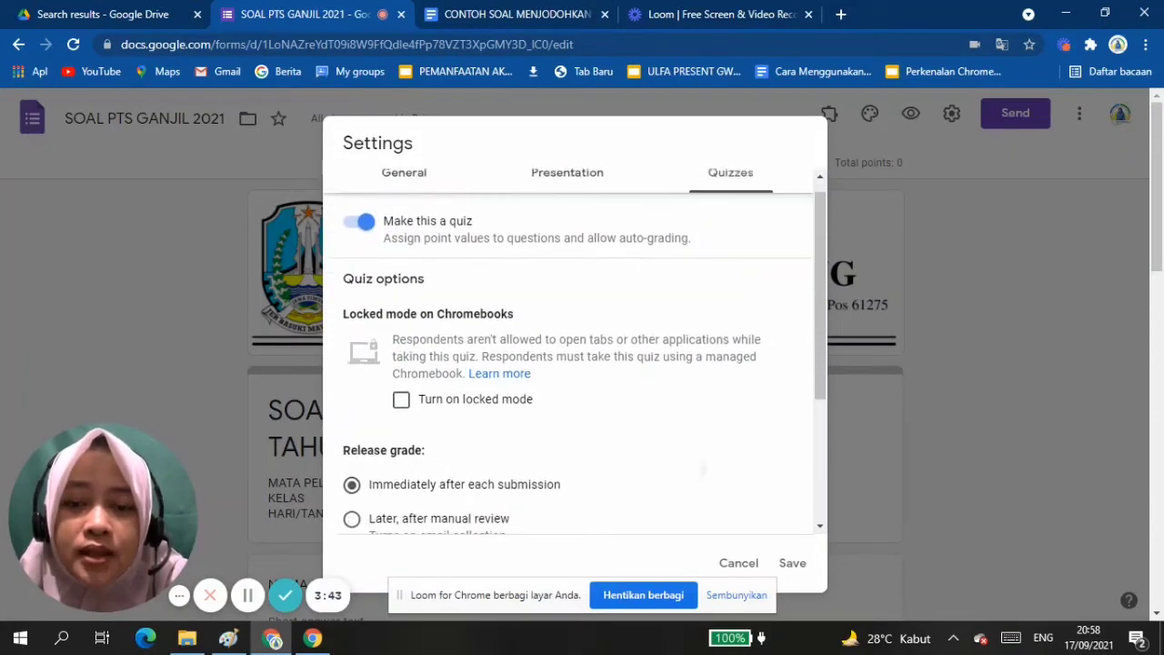
pyautogui.scroll(-1, 574, 350)
pyautogui.scroll(-2, 574, 351)
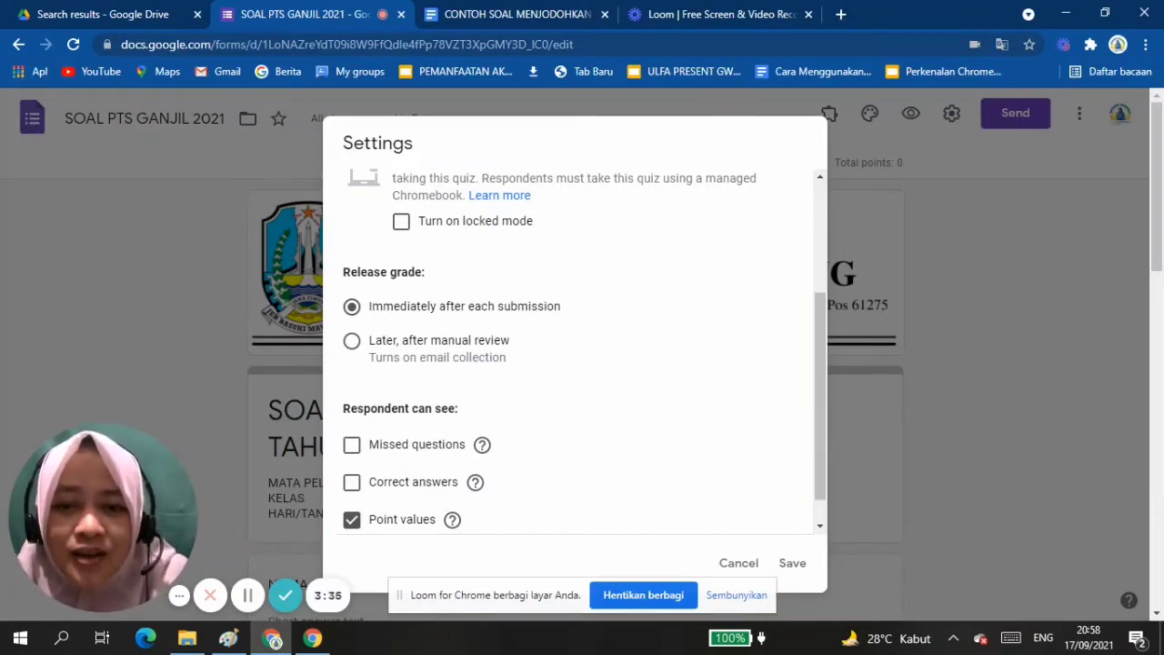
pyautogui.scroll(-1, 584, 348)
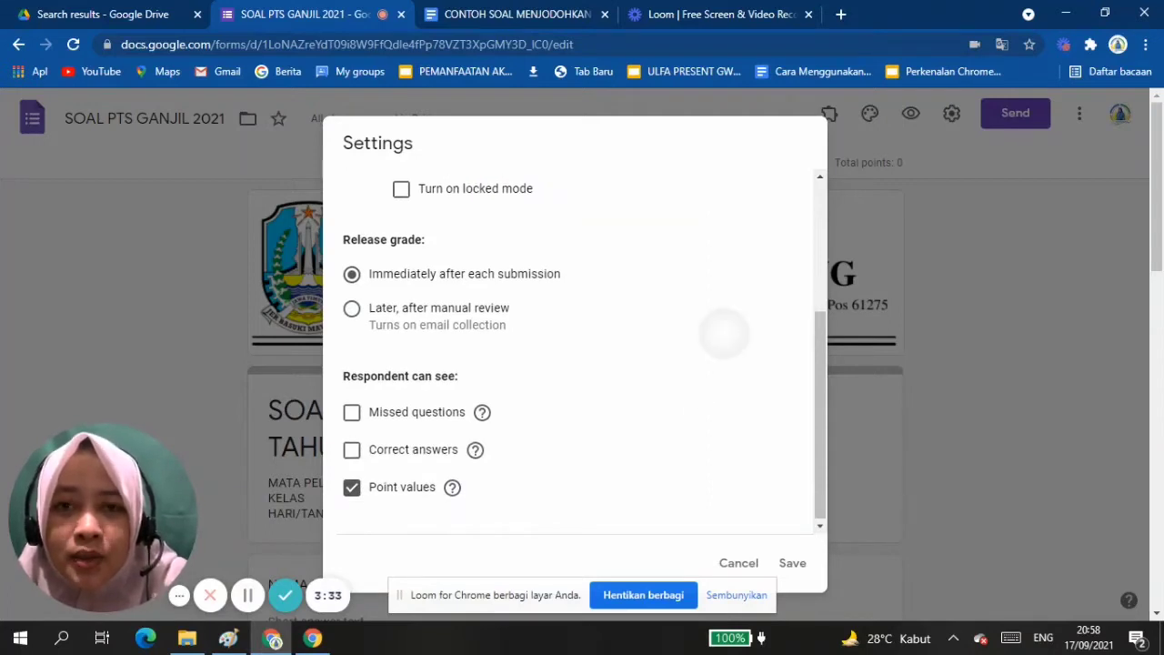
pyautogui.scroll(1, 722, 332)
pyautogui.scroll(-1, 722, 332)
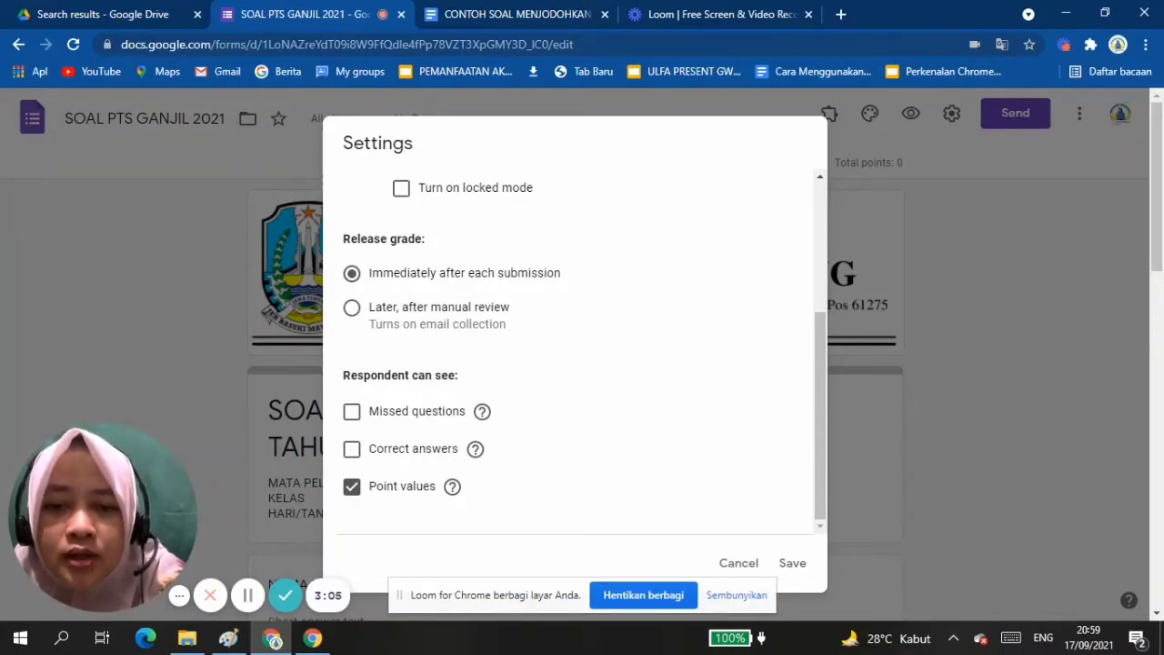
pyautogui.click(352, 411)
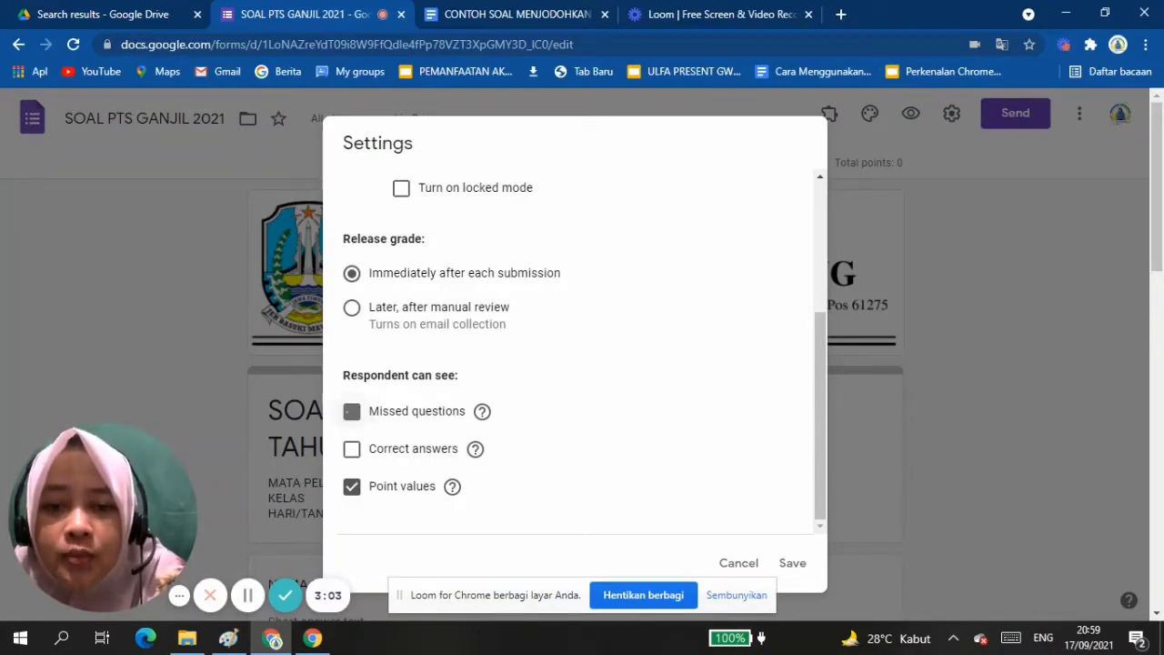
pyautogui.scroll(-2, 663, 325)
pyautogui.scroll(2, 574, 346)
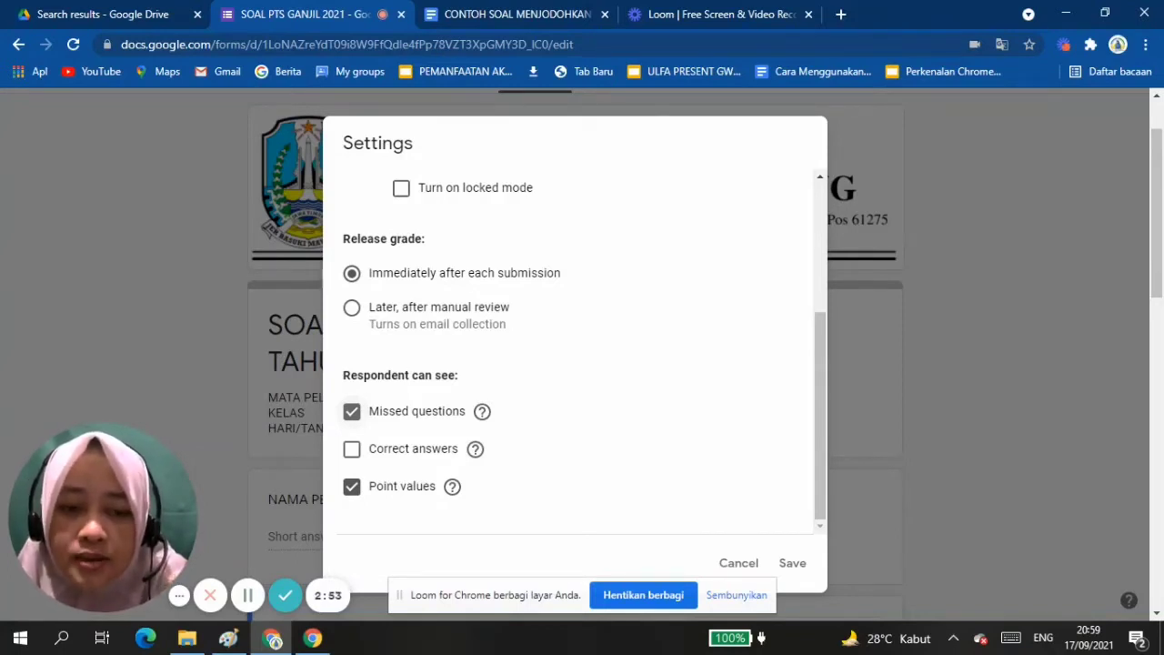
pyautogui.click(792, 563)
# Add a new section after the TOKEN question at the end of the form.
pyautogui.scroll(-1, 575, 355)
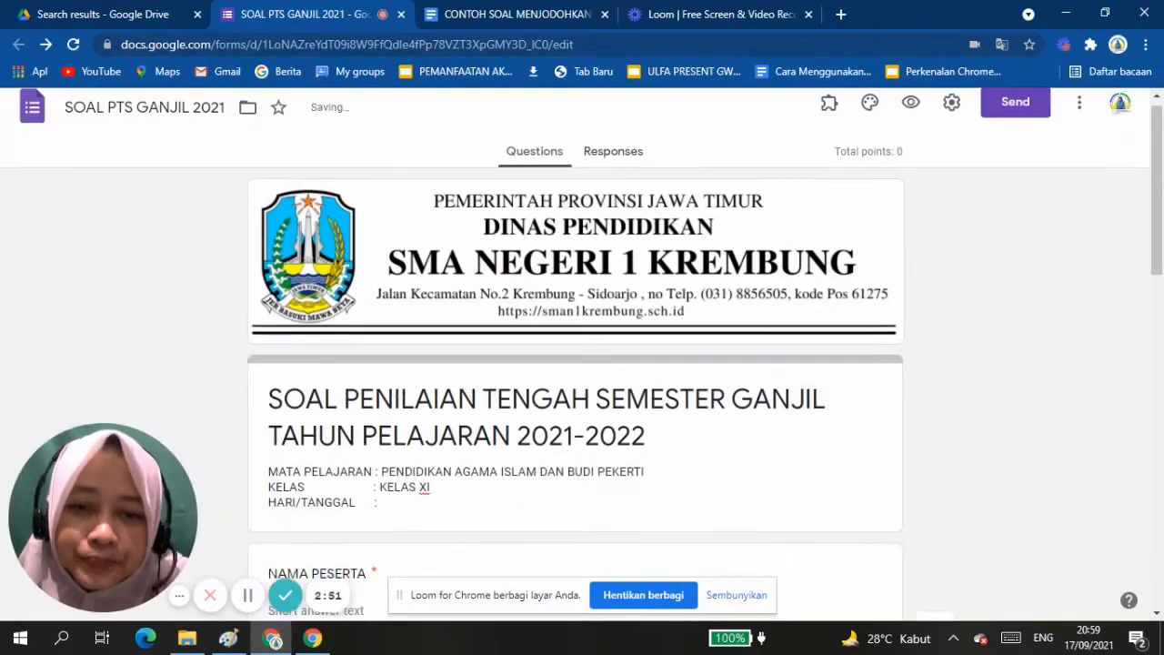
pyautogui.scroll(-10, 574, 354)
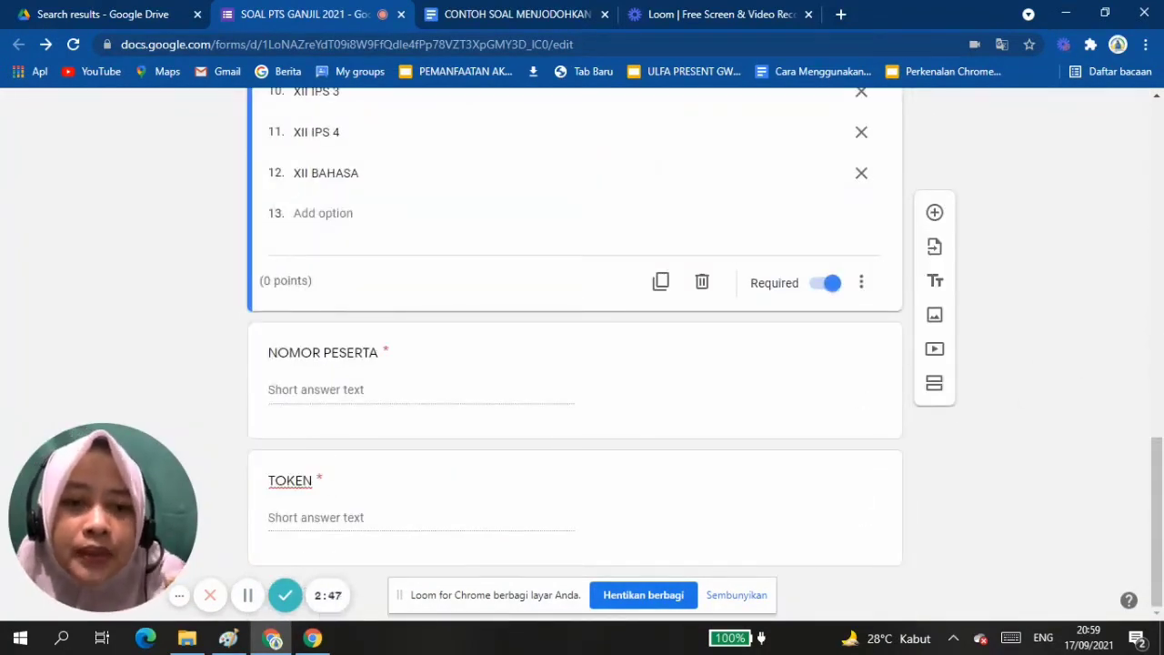
pyautogui.click(455, 495)
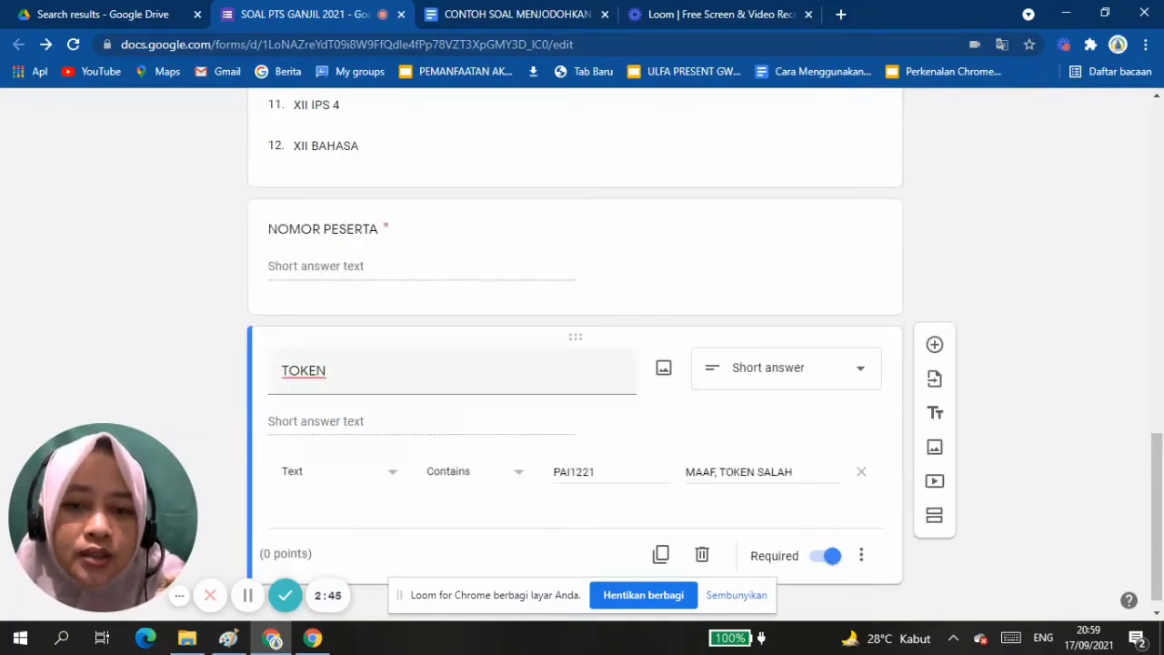
pyautogui.scroll(-1, 574, 437)
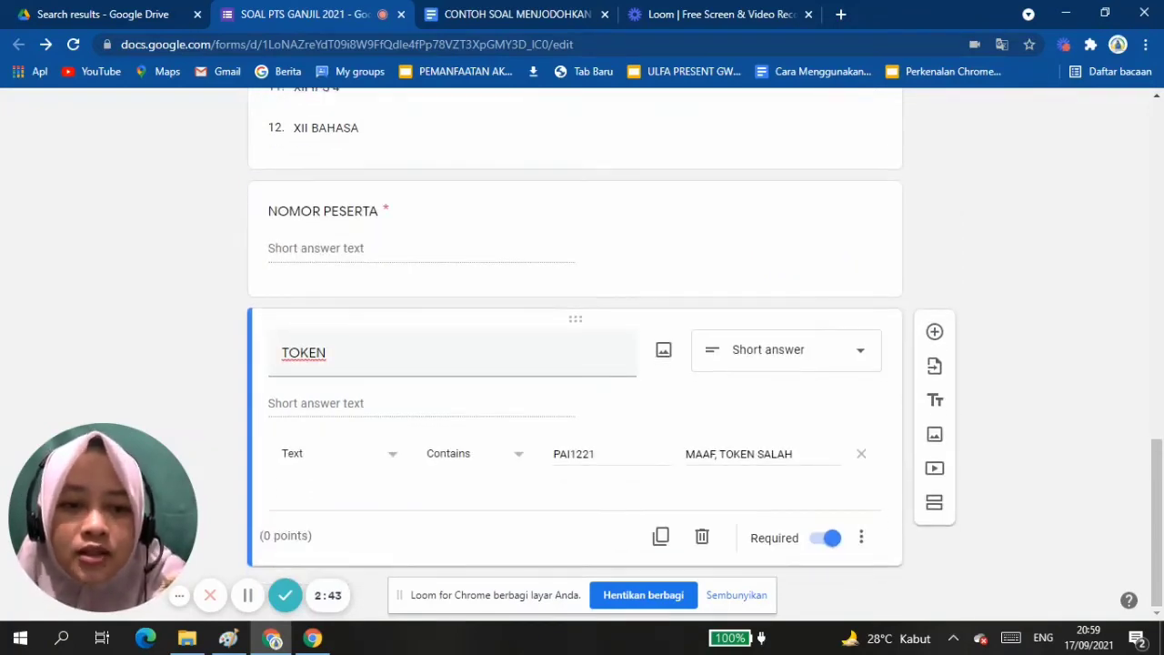
pyautogui.click(934, 502)
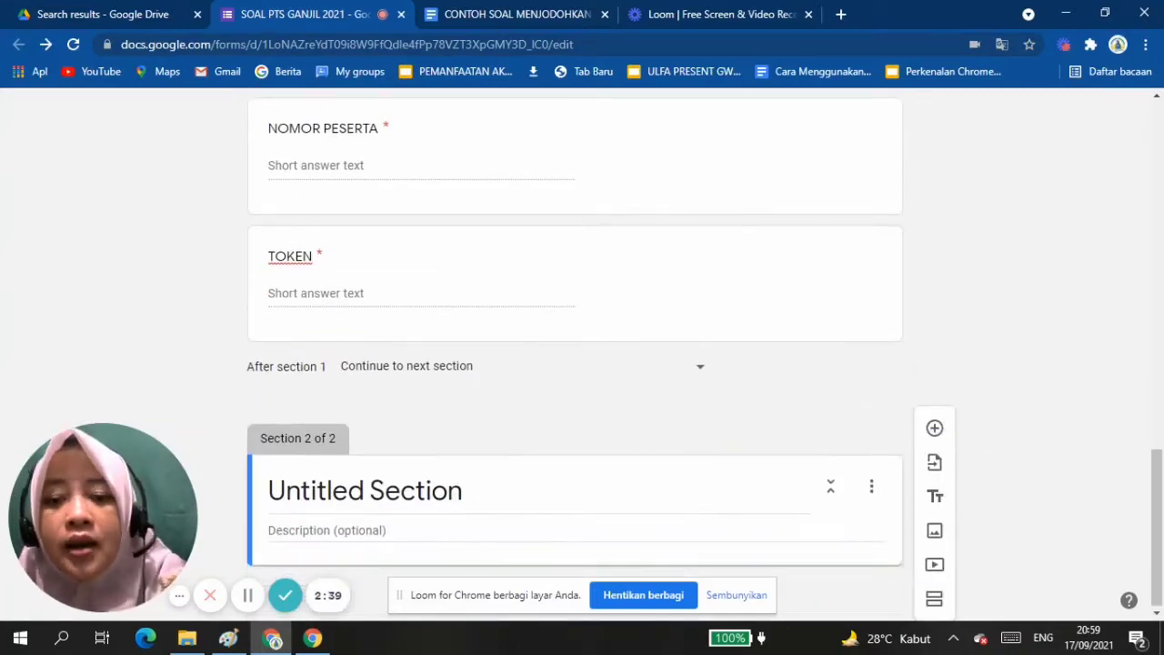
# Replace the title of the new second section with "Soal Pilihan Ganda".
pyautogui.click(431, 522)
pyautogui.click(461, 522)
pyautogui.press('BackSpace')
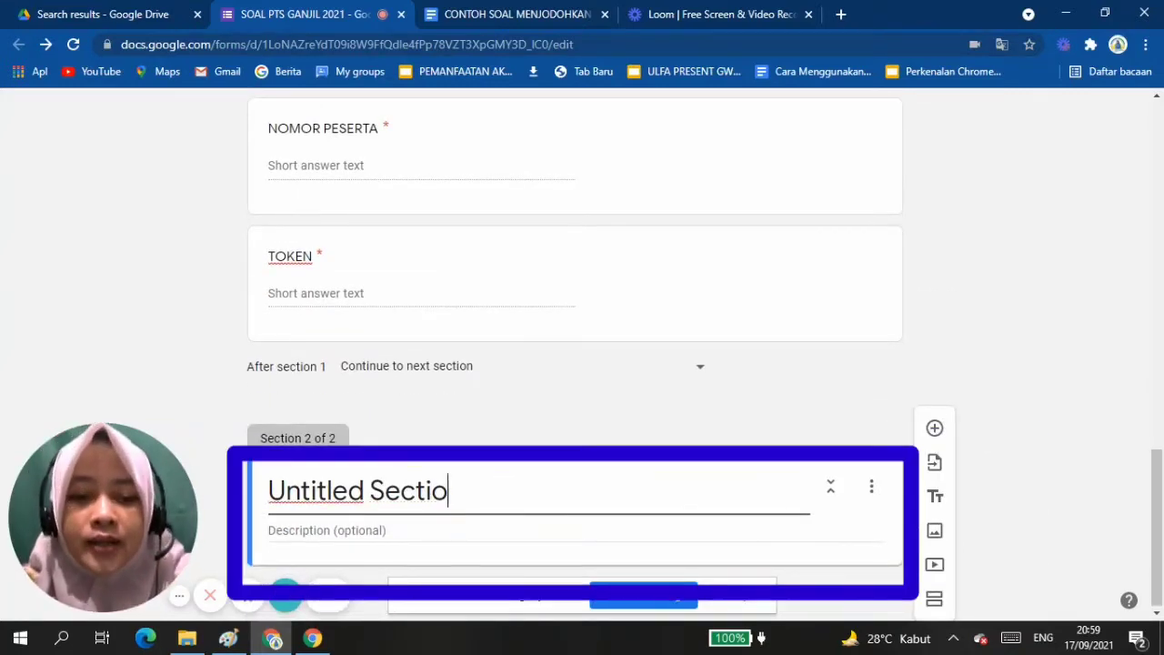
pyautogui.press('BackSpace')
pyautogui.press('BackSpace')
pyautogui.press('BackSpace')
pyautogui.press('BackSpace')
pyautogui.press('BackSpace')
pyautogui.press('BackSpace')
pyautogui.press('BackSpace')
pyautogui.press('BackSpace')
pyautogui.press('BackSpace')
pyautogui.press('BackSpace')
pyautogui.press('BackSpace')
pyautogui.press('BackSpace')
pyautogui.press('BackSpace')
pyautogui.press('BackSpace')
pyautogui.press('BackSpace')
pyautogui.write('S')
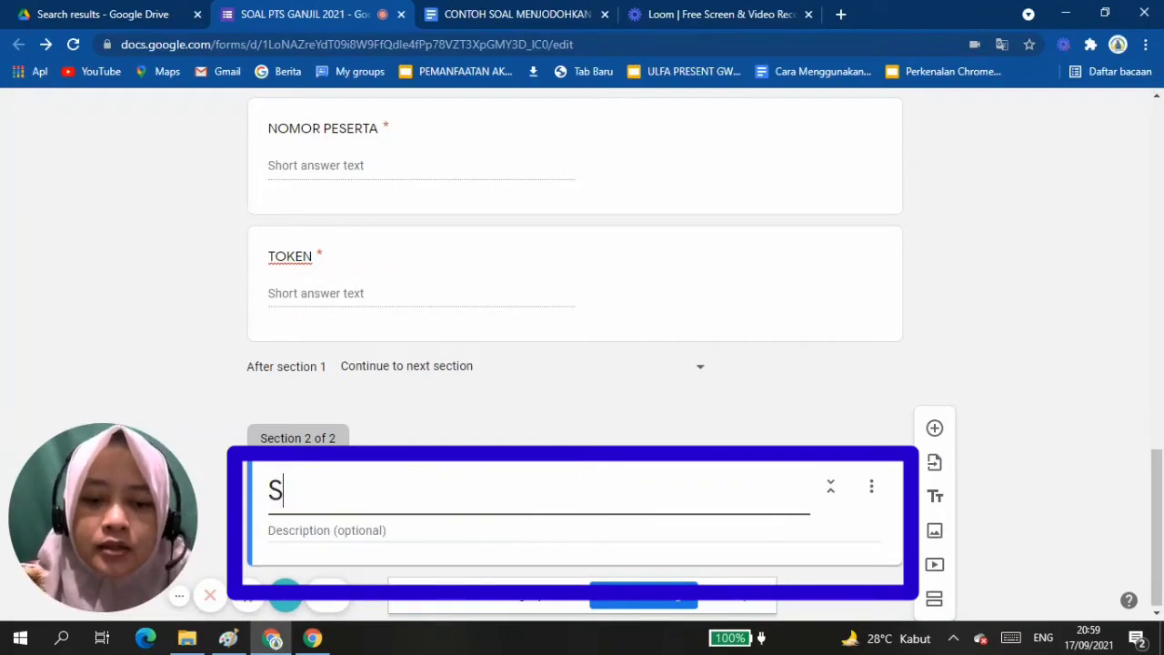
pyautogui.write('oal Pilihgan')
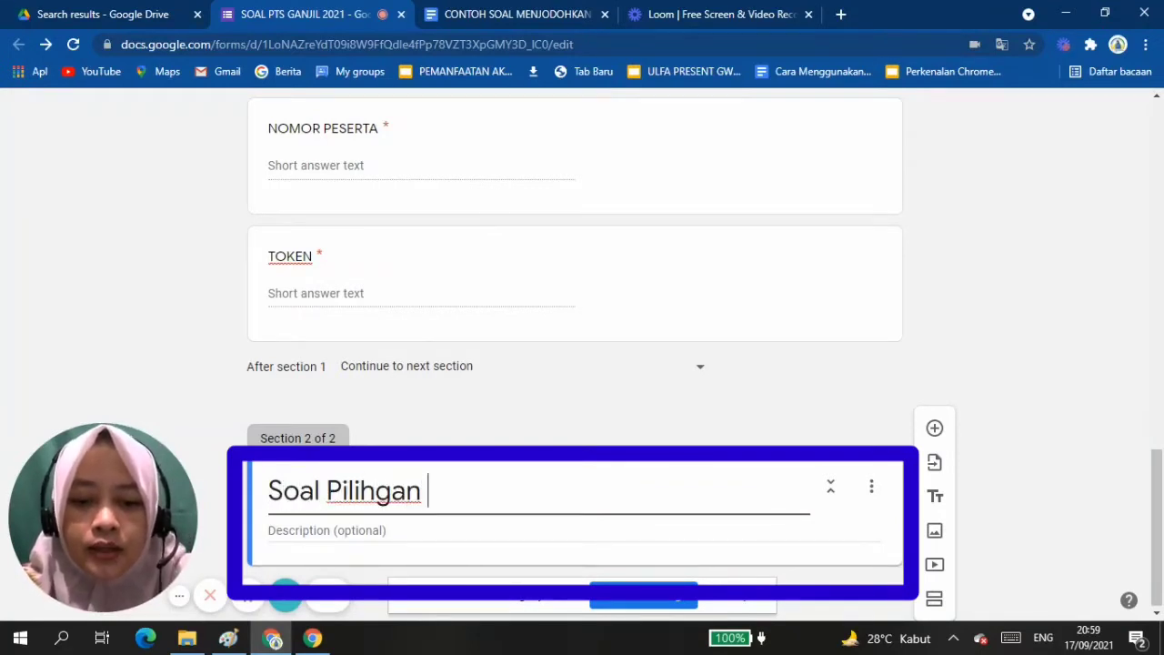
pyautogui.press('BackSpace')
pyautogui.press('BackSpace')
pyautogui.press('BackSpace')
pyautogui.press('BackSpace')
pyautogui.write('an ')
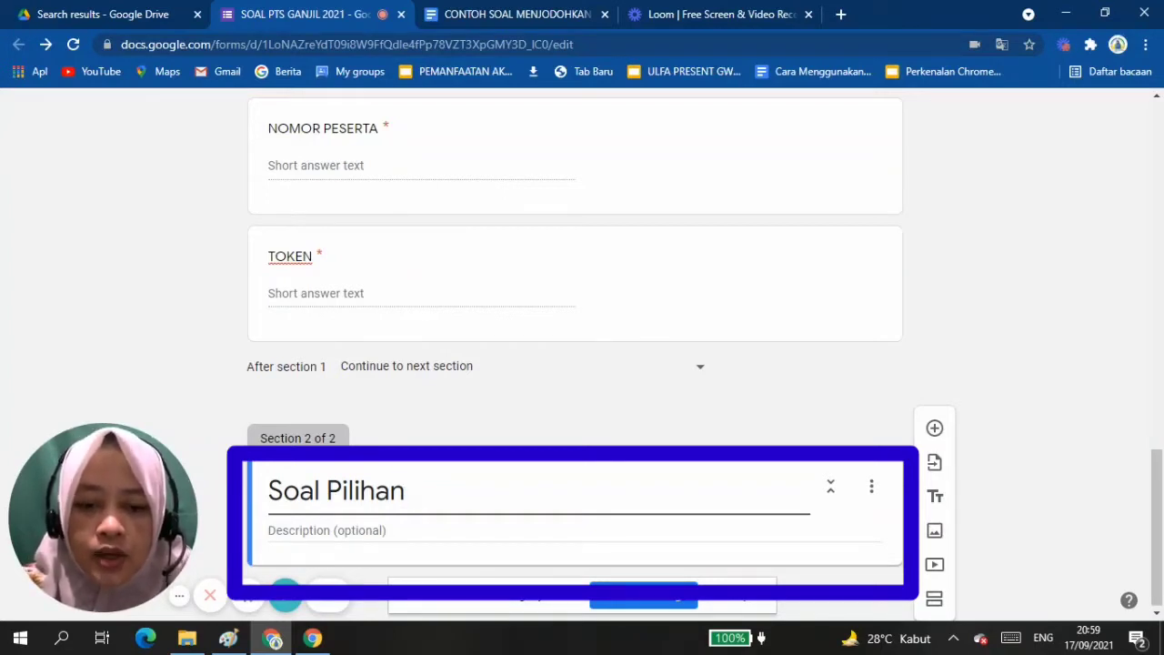
pyautogui.write('Ganda')
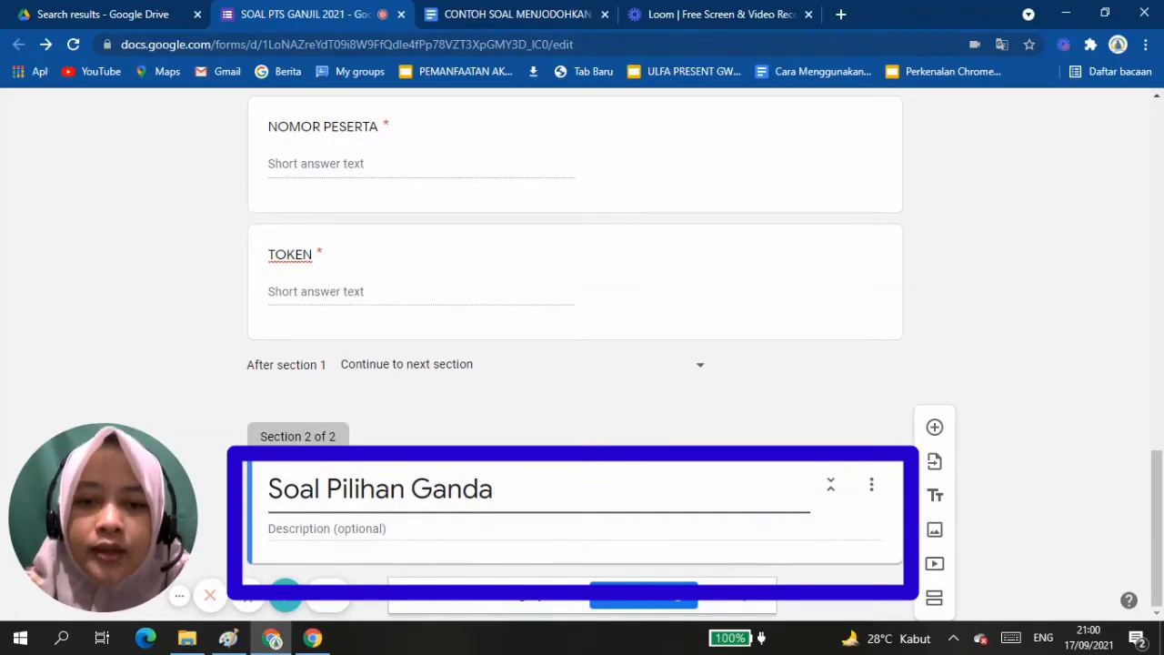
# Add a question to the Soal Pilihan Ganda section and paste in the "Bentuk-bentuk perilaku jujur" question text copied from the CONTOH SOAL MENJODOHKAN document.
pyautogui.click(935, 427)
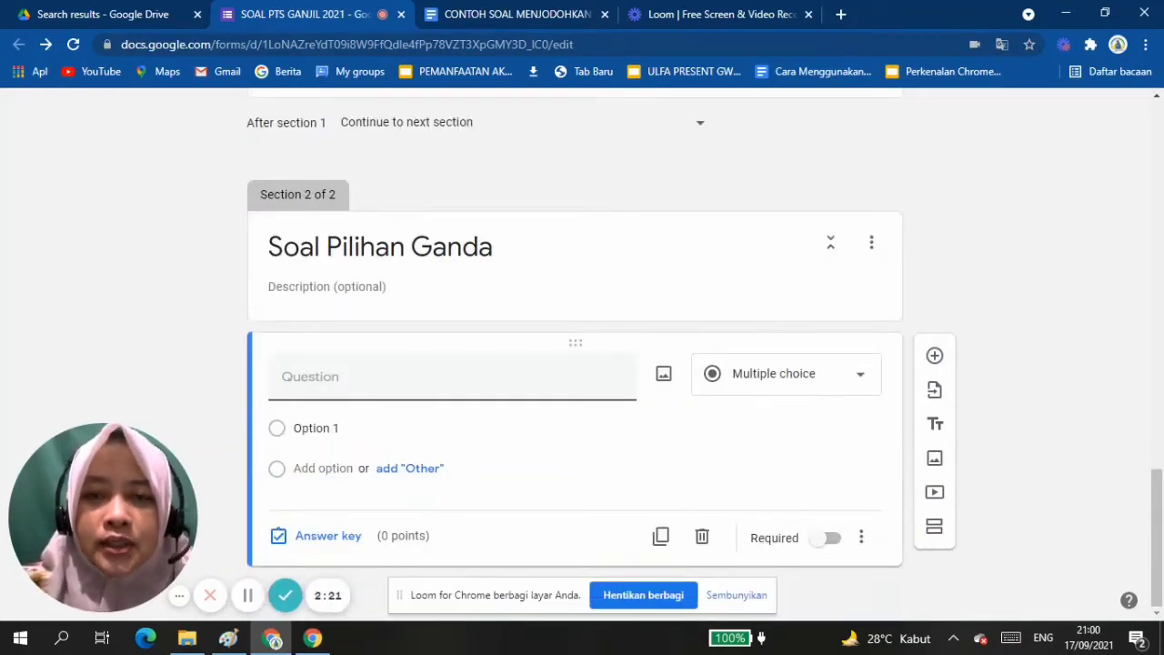
pyautogui.click(511, 18)
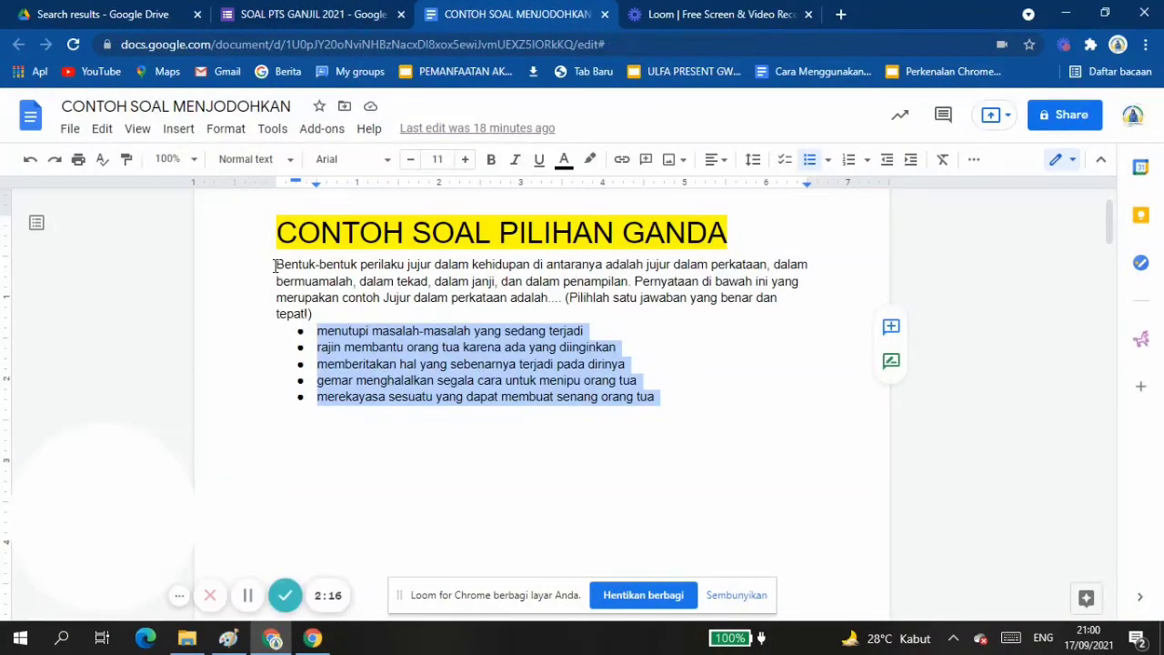
pyautogui.keyDown('shift'); pyautogui.click(313, 313); pyautogui.keyUp('shift')
pyautogui.hotkey('ctrl', 'c')
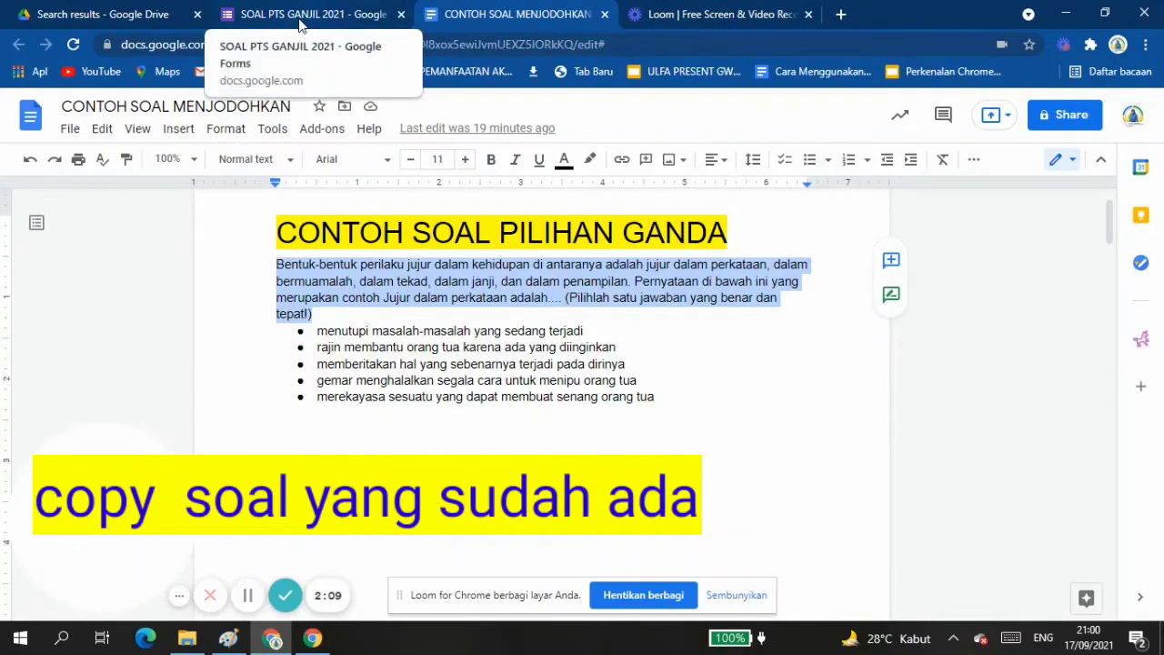
pyautogui.click(306, 32)
pyautogui.hotkey('ctrl', 'v')
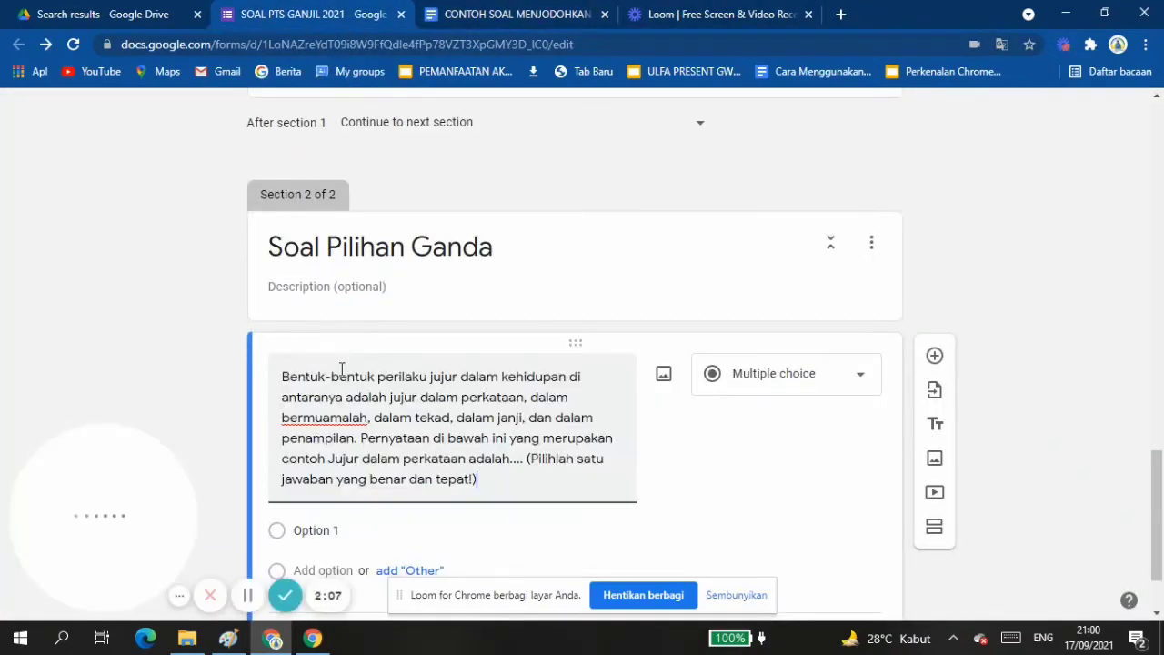
# Copy the five bulleted answers from the CONTOH SOAL MENJODOHKAN document and paste them as the multiple-choice options of the "Bentuk-bentuk perilaku jujur" question.
pyautogui.scroll(-1, 376, 483)
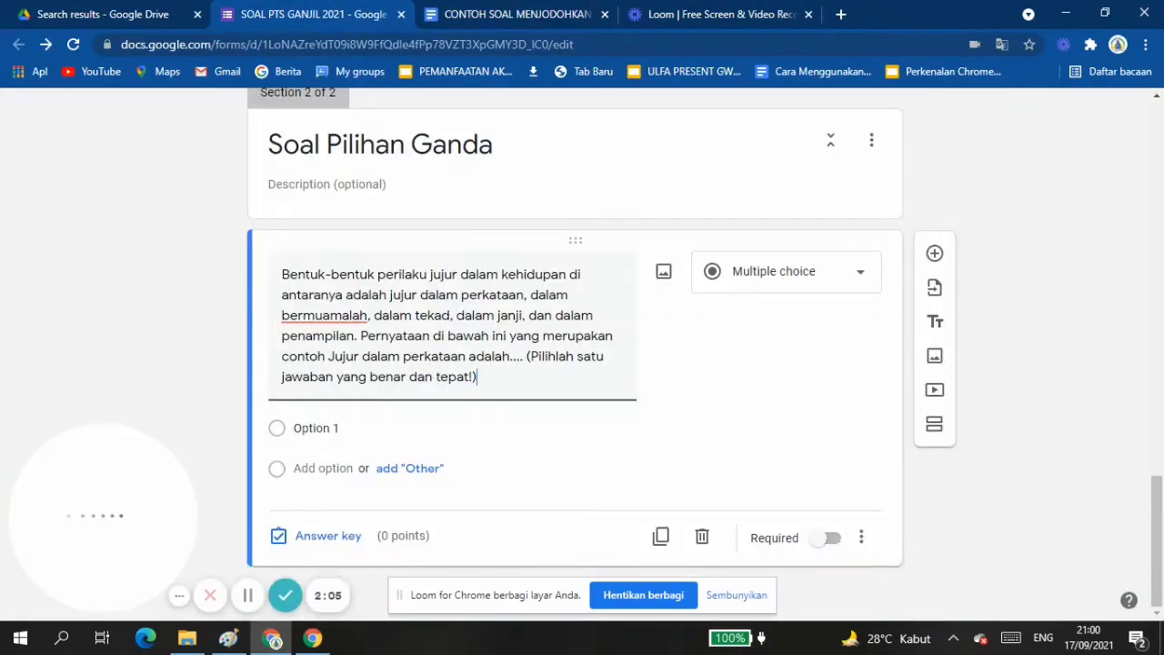
pyautogui.click(494, 15)
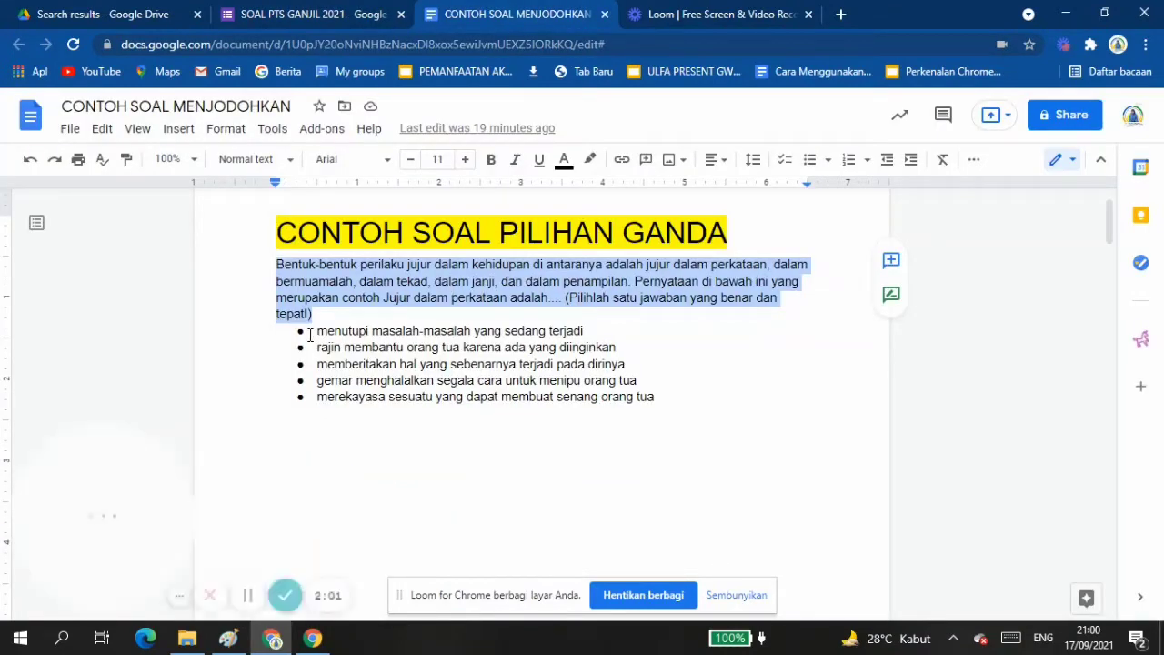
pyautogui.moveTo(316, 331); pyautogui.dragTo(673, 402)
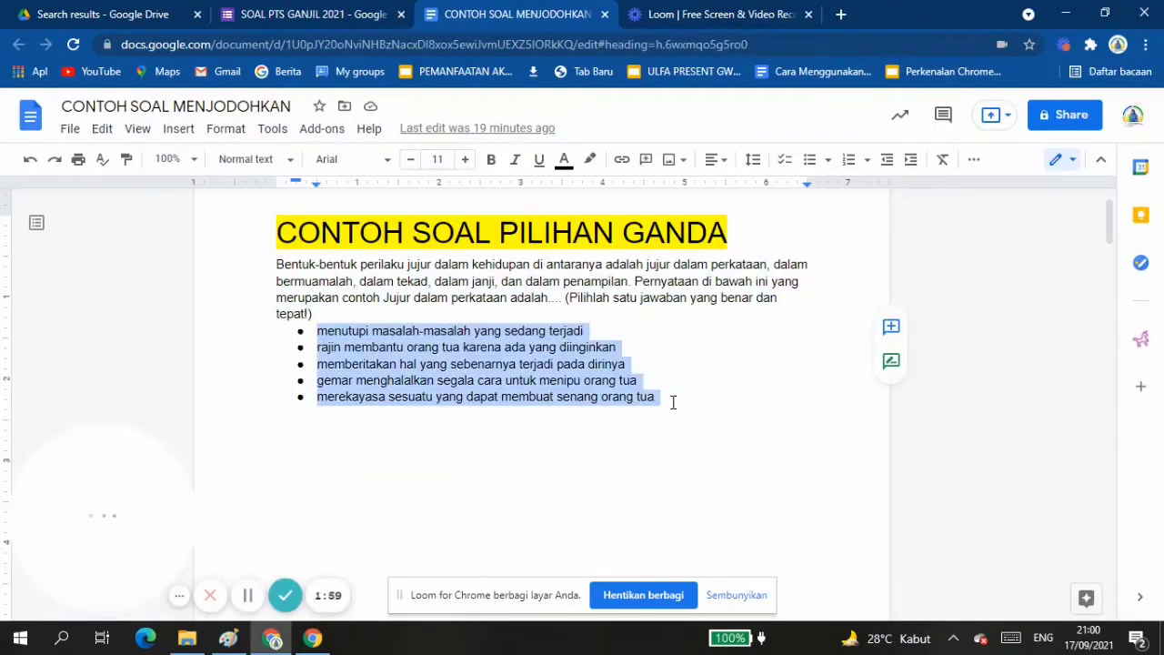
pyautogui.click(291, 15)
pyautogui.click(350, 429)
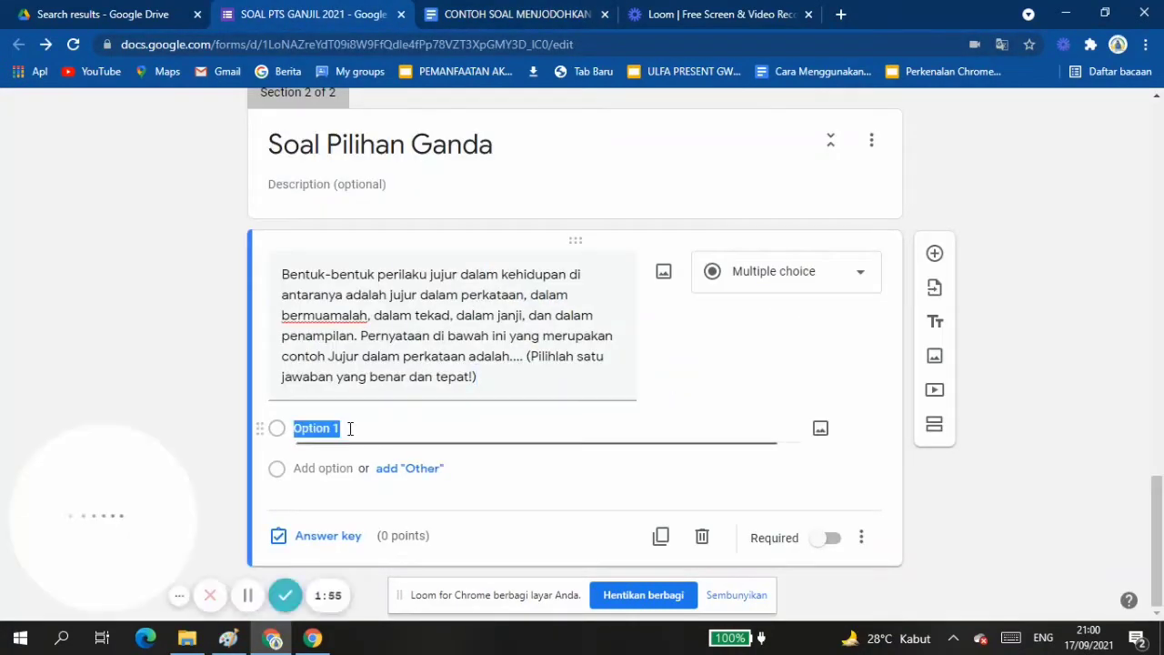
pyautogui.hotkey('ctrl', 'v')
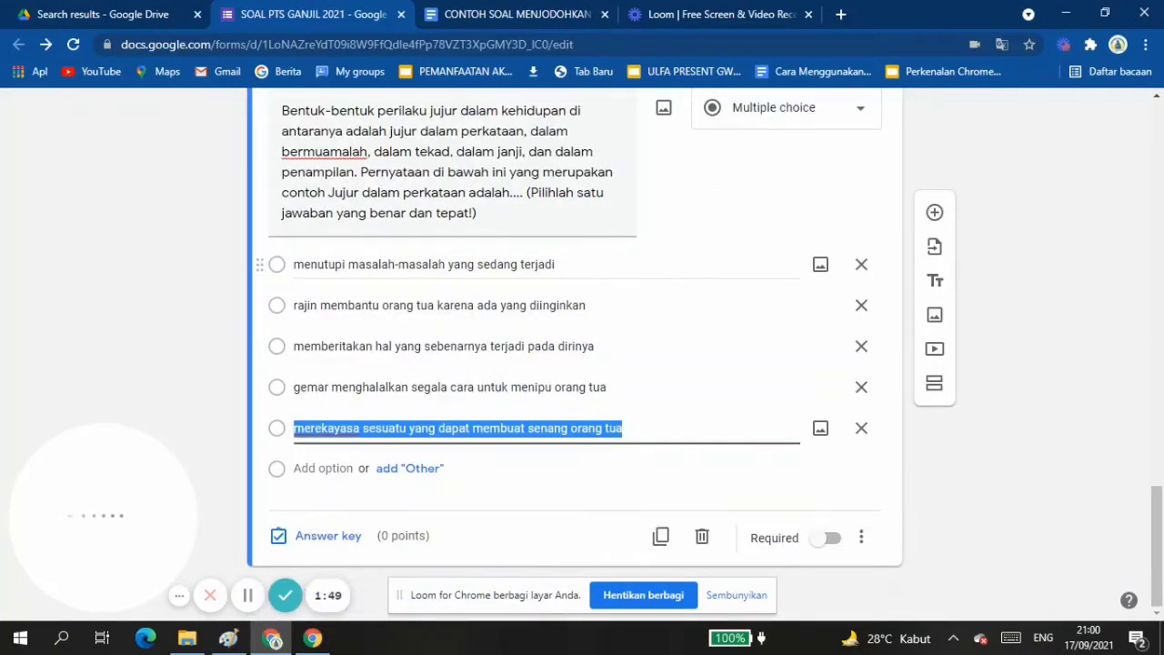
# Check the form up to the completed multiple-choice question and add a third section after it.
pyautogui.scroll(19, 576, 355)
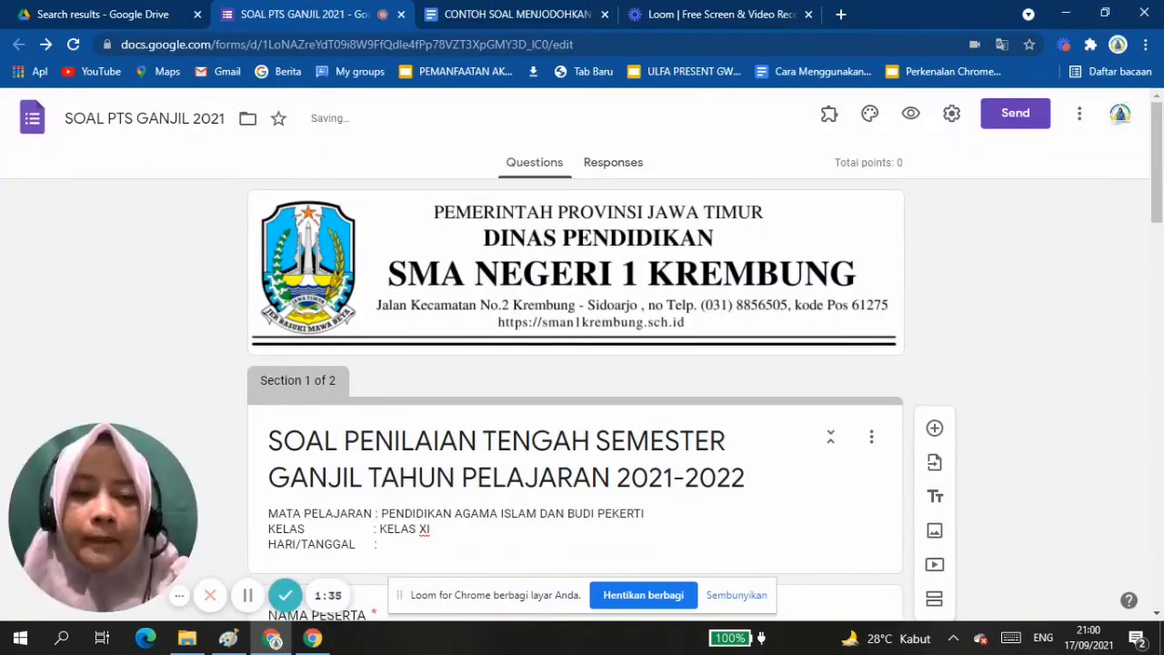
pyautogui.scroll(-12, 577, 354)
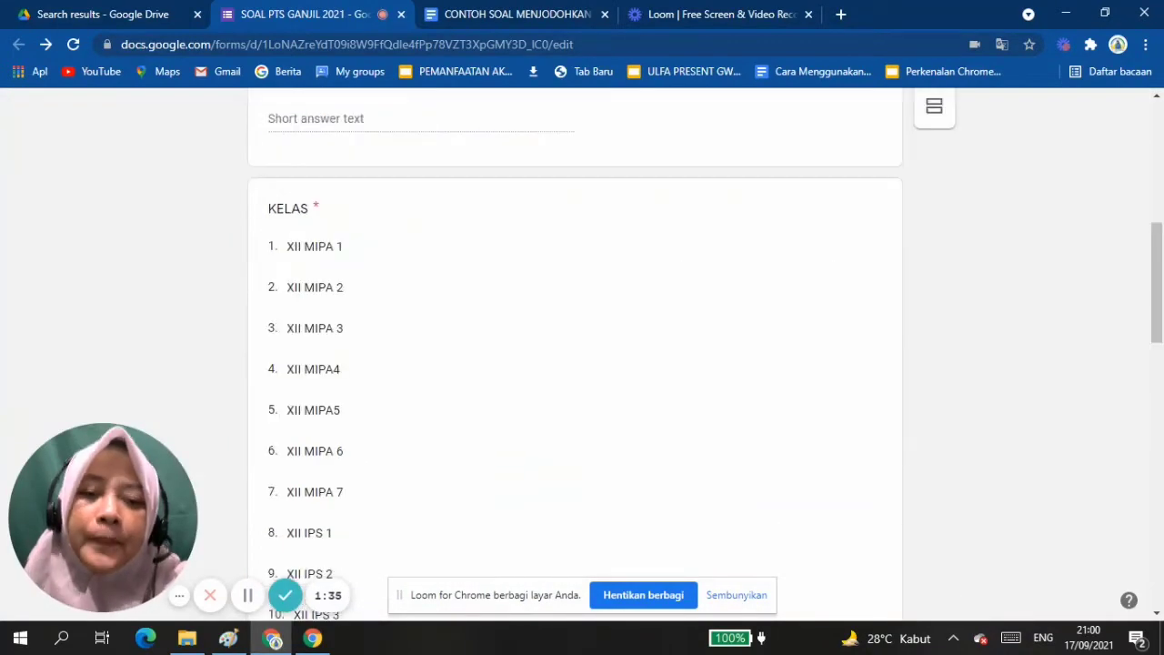
pyautogui.scroll(-5, 576, 354)
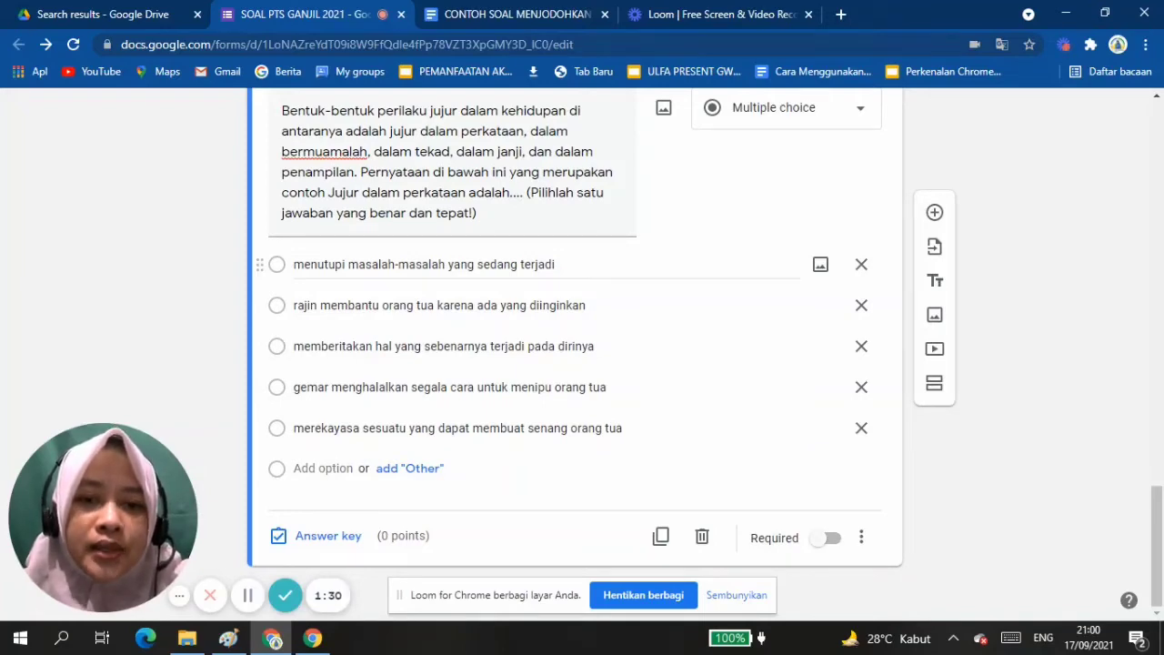
pyautogui.scroll(2, 575, 354)
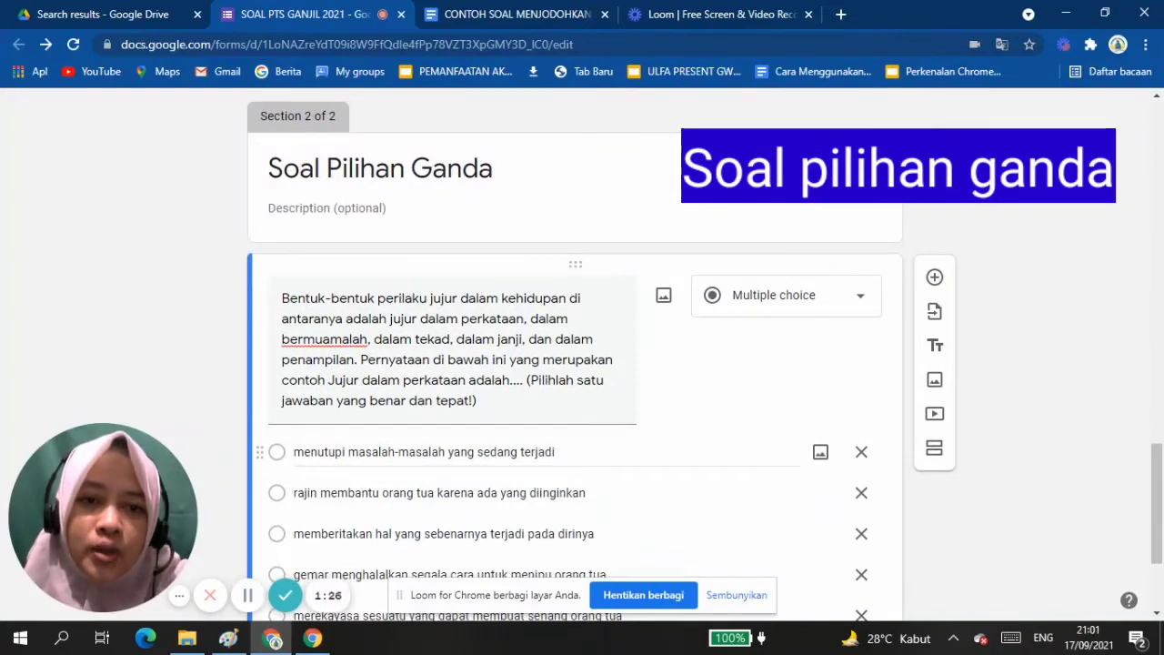
pyautogui.scroll(-2, 575, 354)
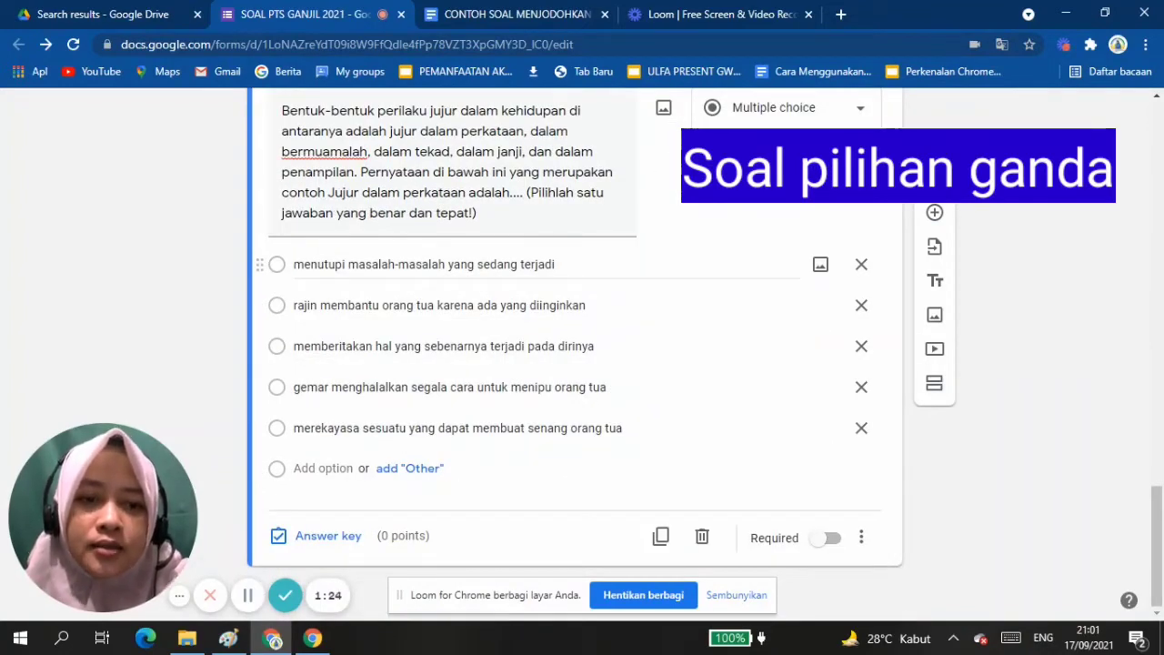
pyautogui.click(934, 383)
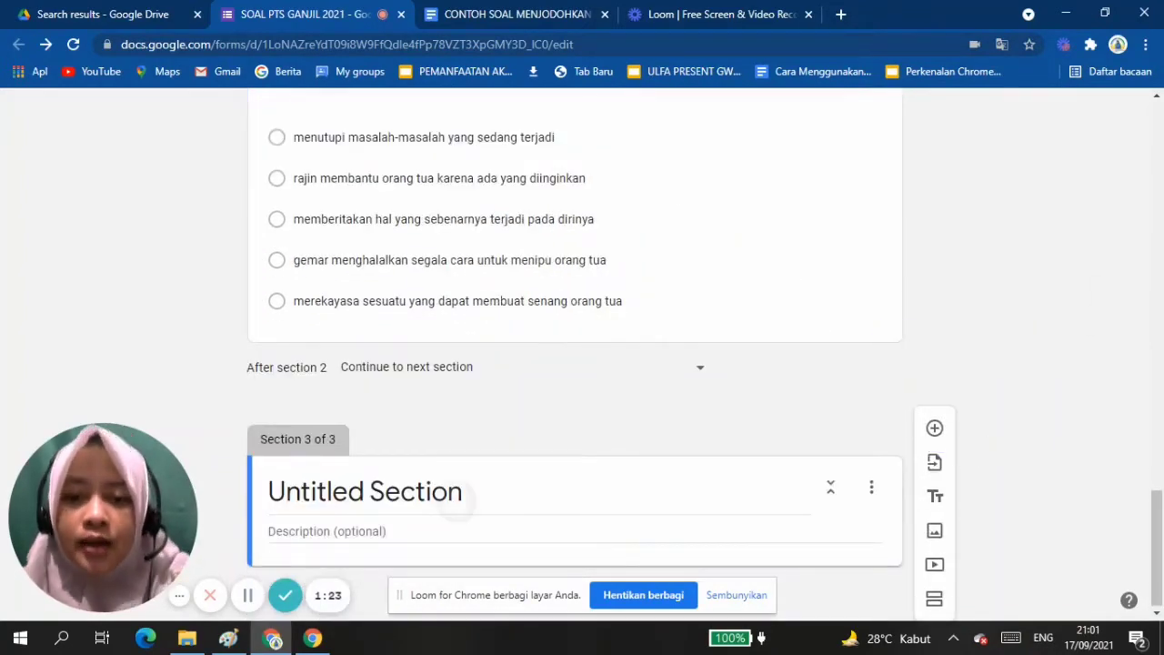
# Title the third section "Soal Menjodohkan" and add a blank question to it.
pyautogui.click(460, 496)
pyautogui.press('BackSpace')
pyautogui.press('BackSpace')
pyautogui.press('BackSpace')
pyautogui.press('BackSpace')
pyautogui.press('BackSpace')
pyautogui.press('BackSpace')
pyautogui.press('BackSpace')
pyautogui.press('BackSpace')
pyautogui.press('BackSpace')
pyautogui.press('BackSpace')
pyautogui.press('BackSpace')
pyautogui.press('BackSpace')
pyautogui.press('BackSpace')
pyautogui.press('BackSpace')
pyautogui.press('BackSpace')
pyautogui.press('BackSpace')
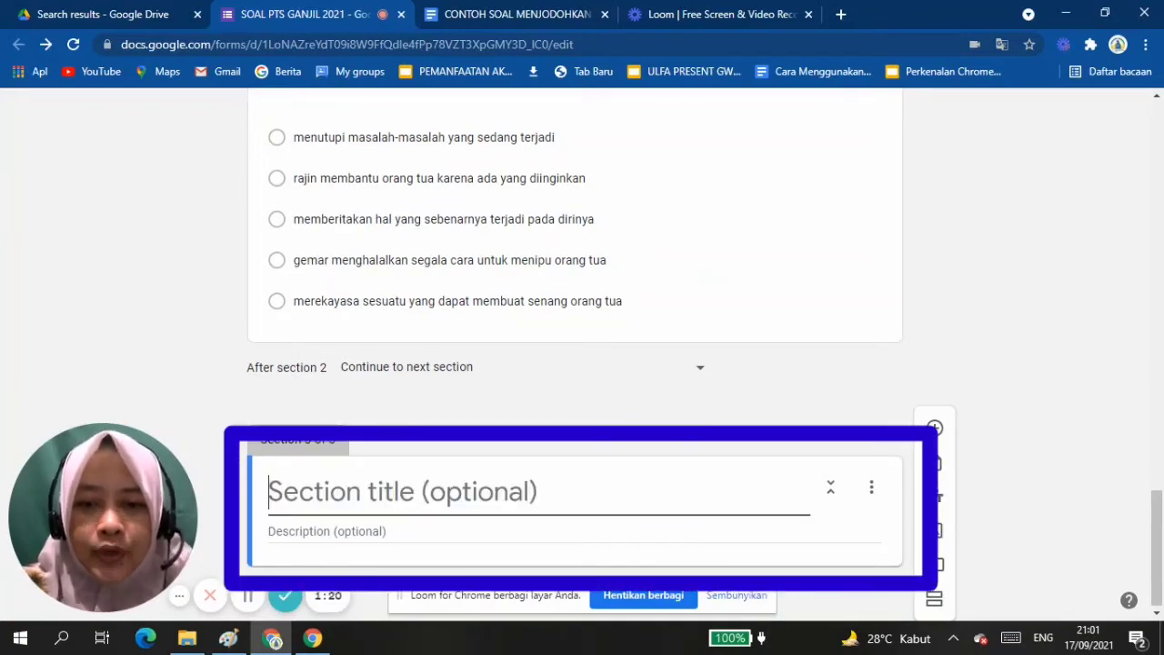
pyautogui.write('Soal')
pyautogui.write('M')
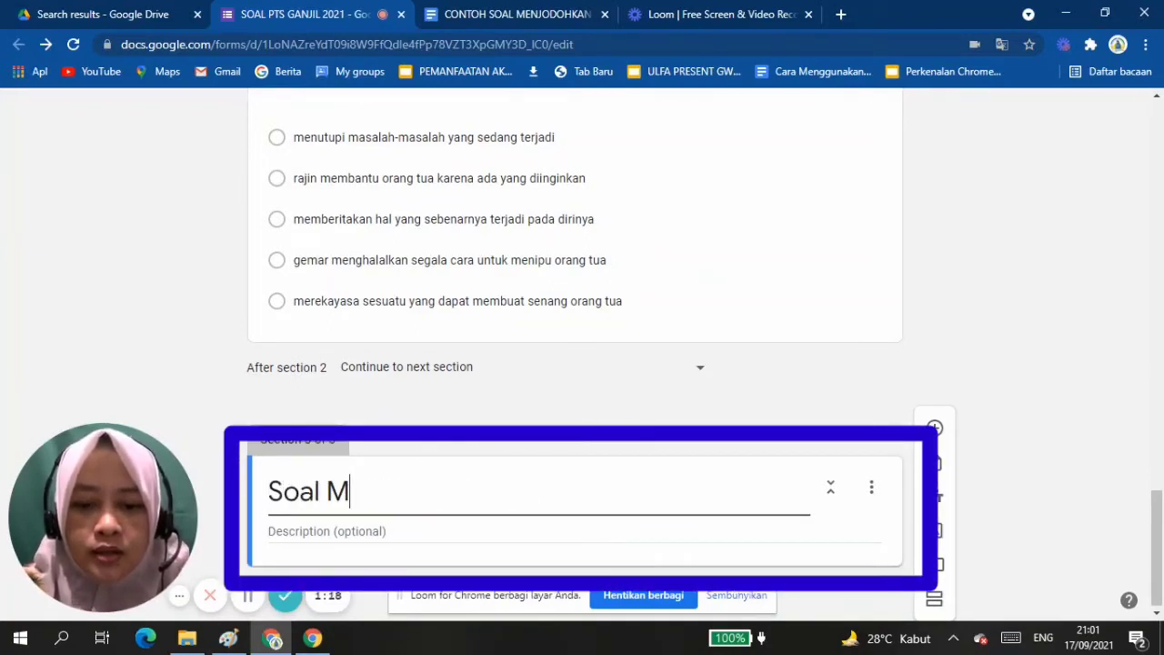
pyautogui.write('enjodohkan')
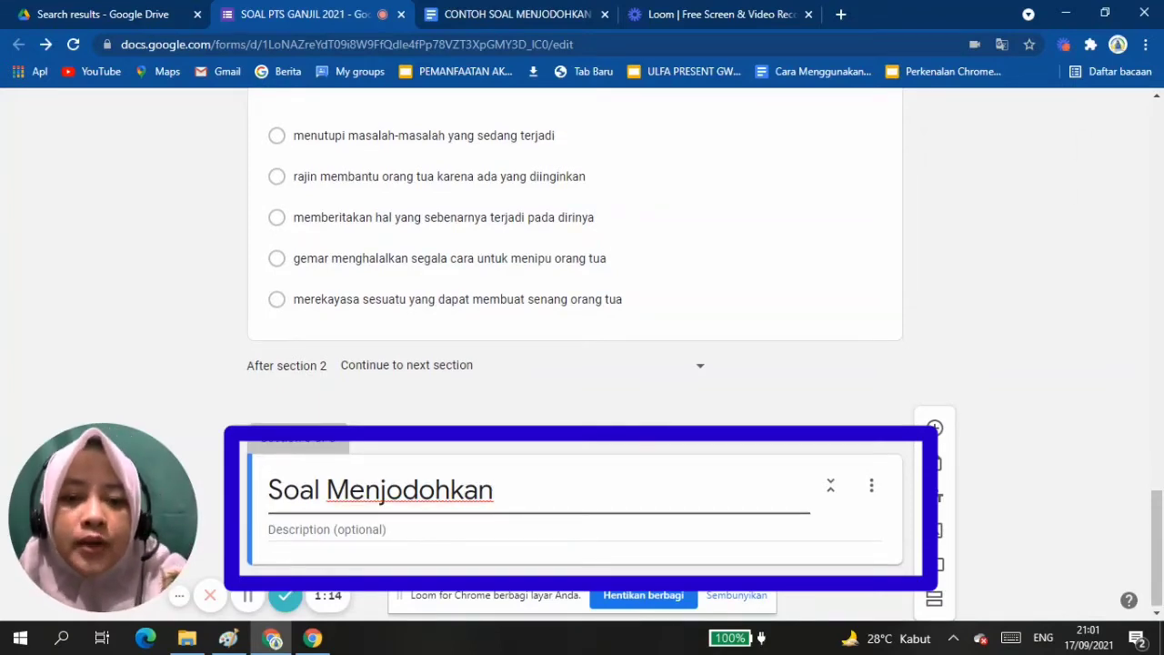
pyautogui.click(934, 427)
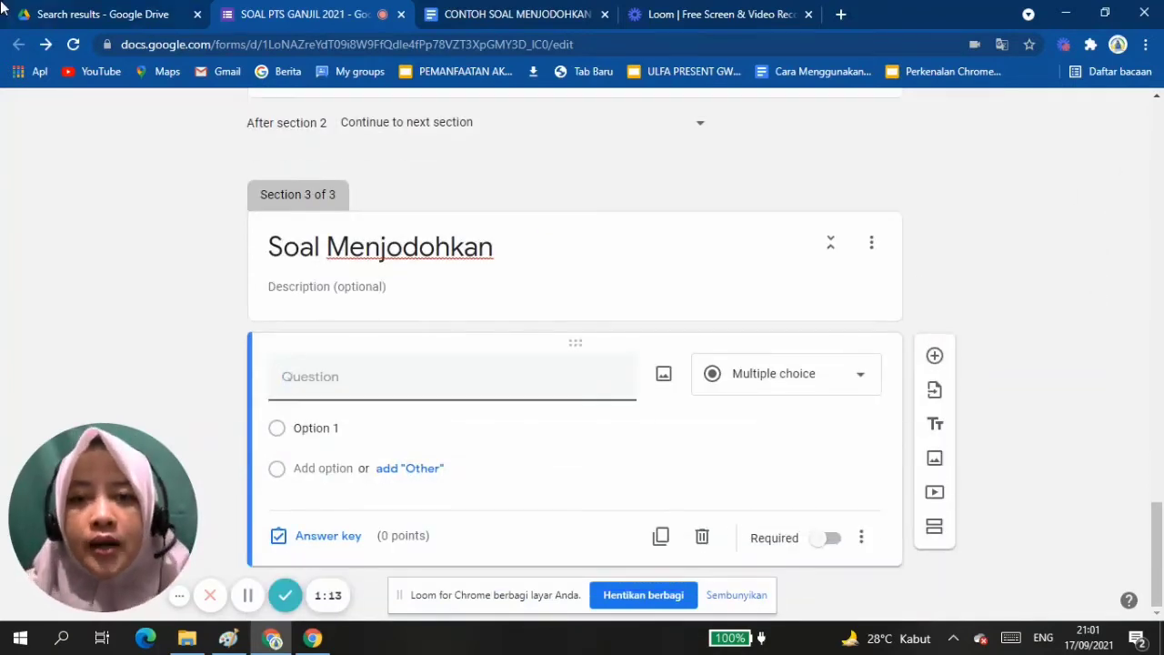
# Switch to the CONTOH SOAL MENJODOHKAN document and examine its matching-question examples: text with text, picture with text, and more than one answer.
pyautogui.click(486, 11)
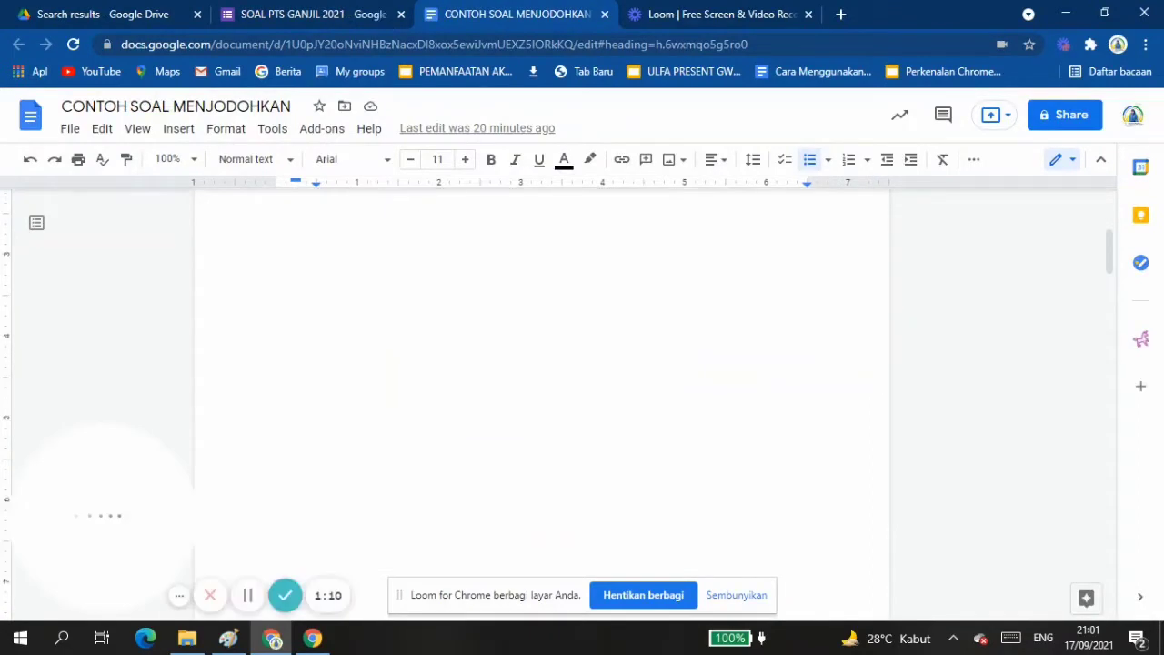
pyautogui.scroll(-5, 546, 409)
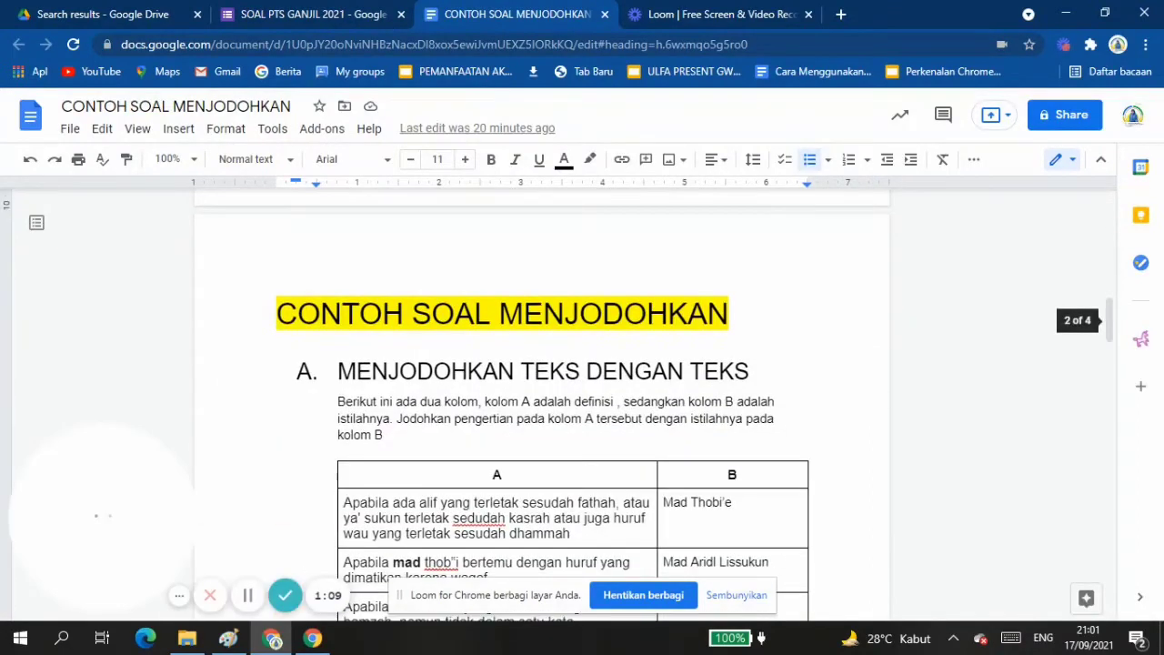
pyautogui.moveTo(107, 515); pyautogui.dragTo(116, 368)
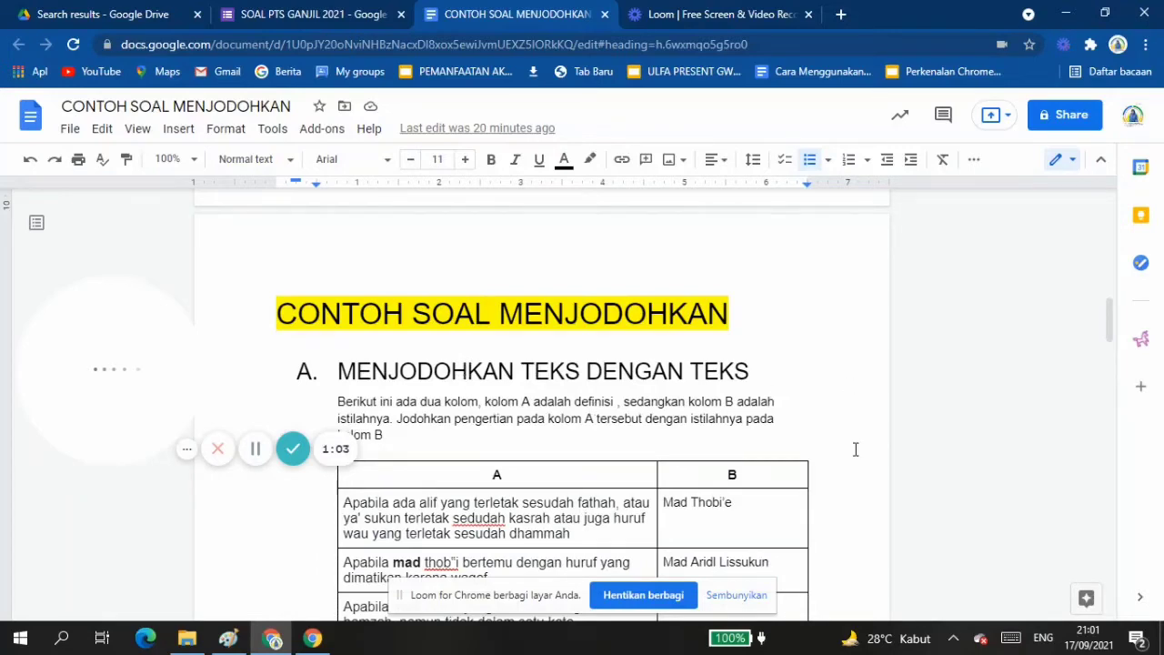
pyautogui.scroll(-3, 855, 449)
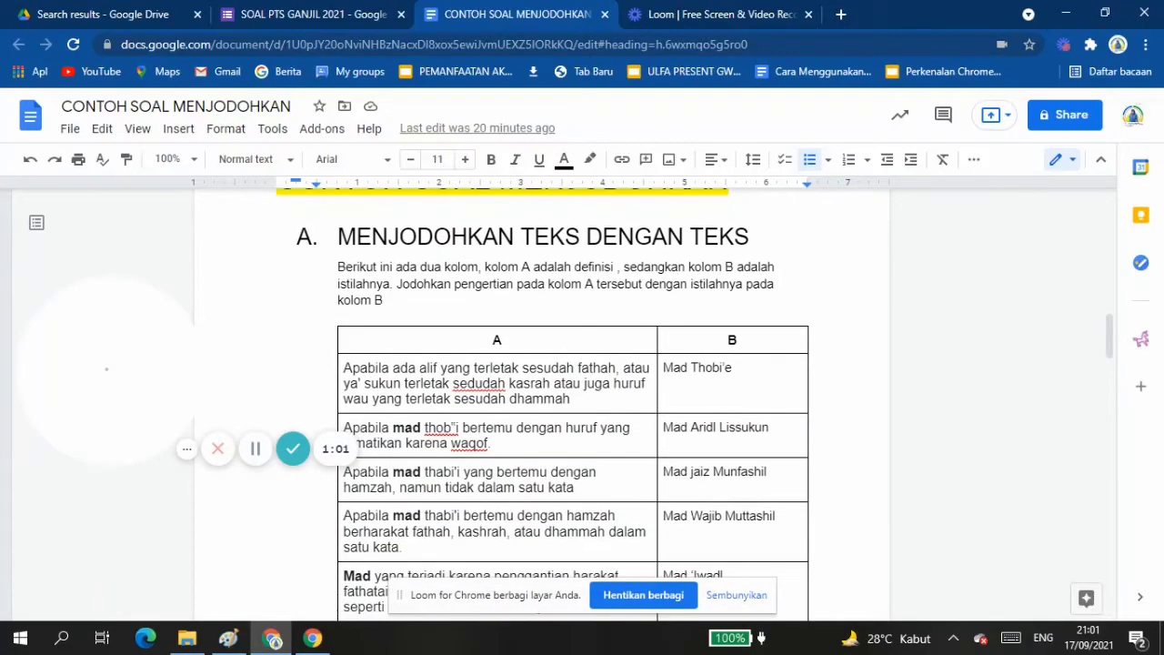
pyautogui.scroll(-2, 994, 368)
pyautogui.scroll(2, 994, 367)
pyautogui.scroll(-1, 994, 367)
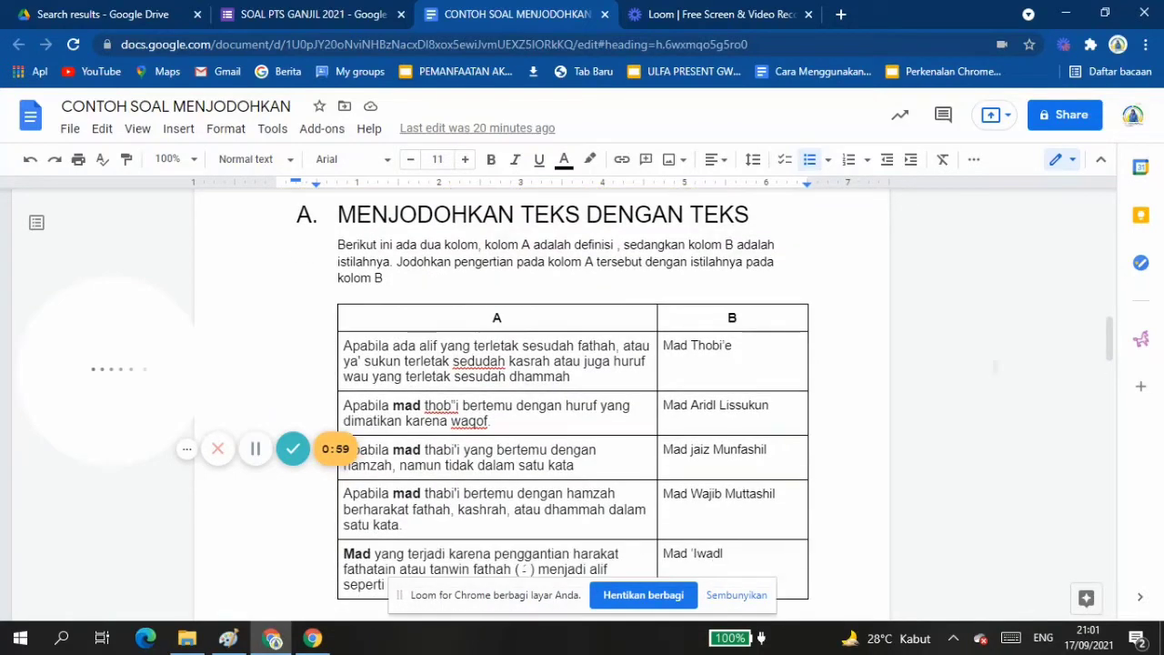
pyautogui.scroll(2, 995, 368)
pyautogui.scroll(-2, 995, 367)
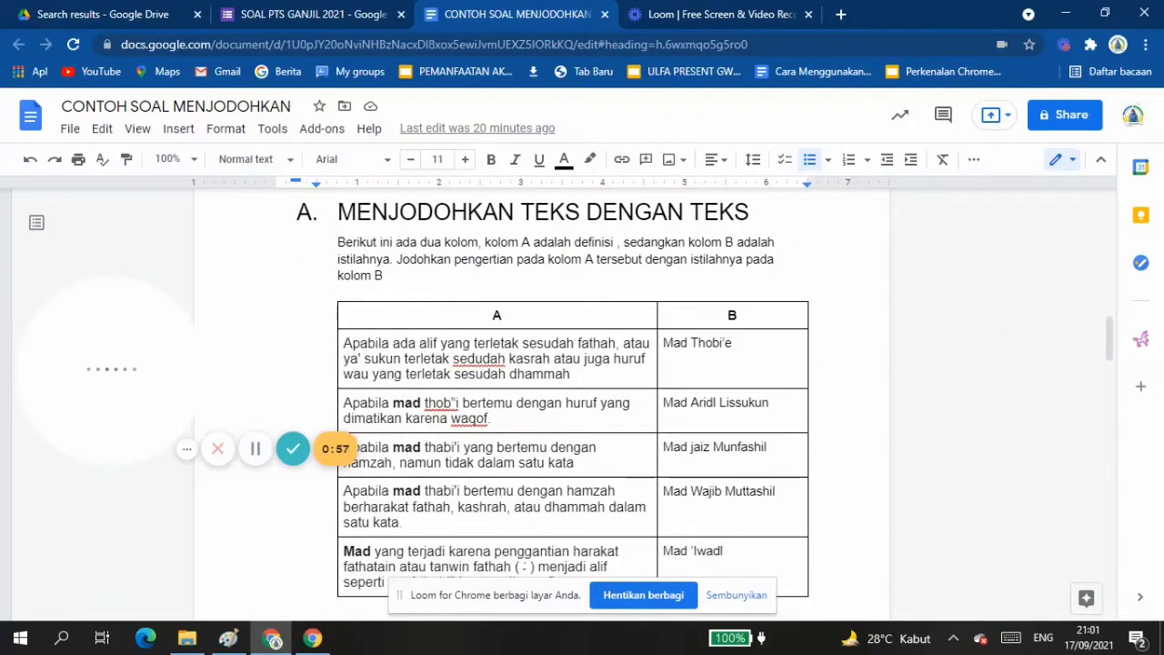
pyautogui.scroll(-5, 572, 381)
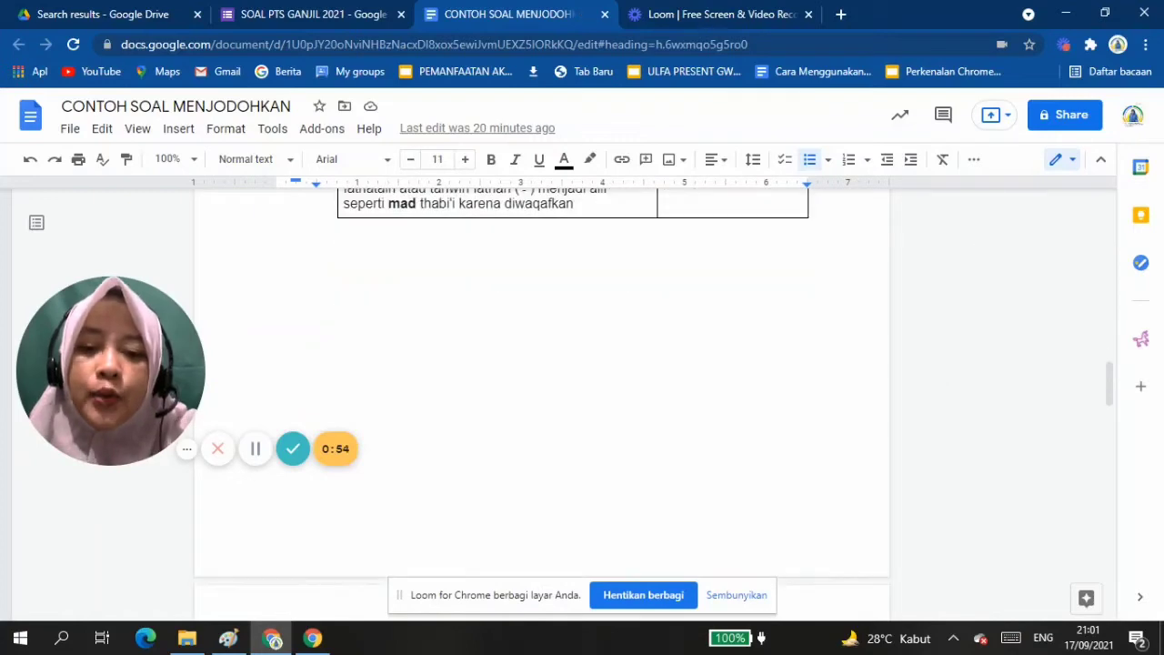
pyautogui.scroll(-4, 541, 400)
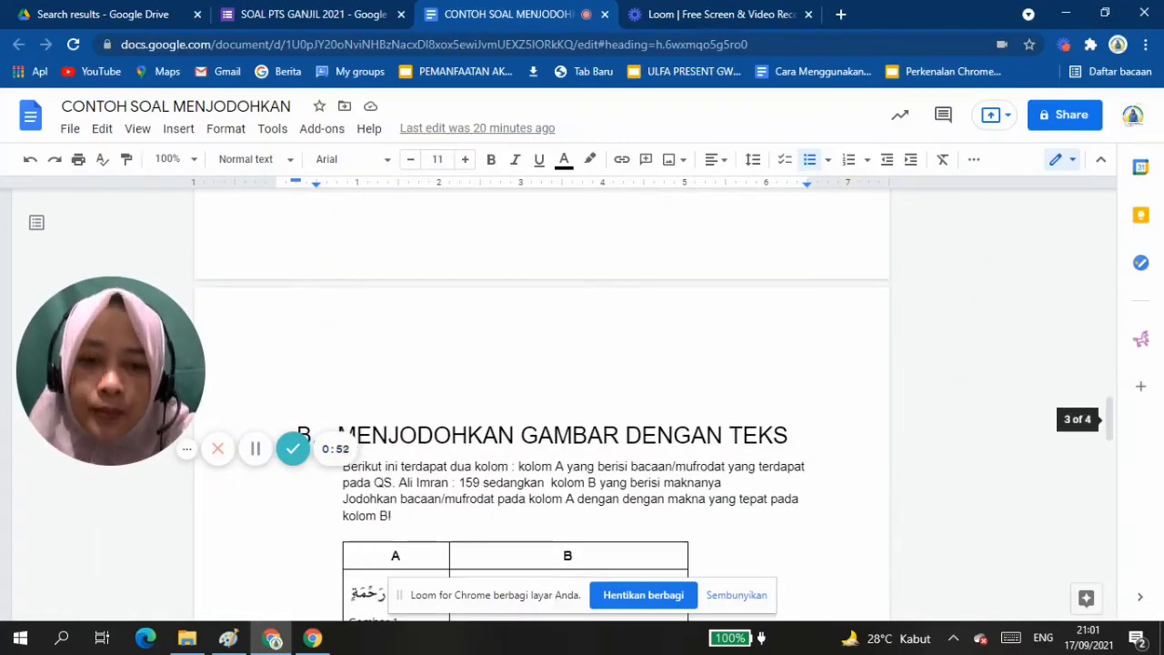
pyautogui.scroll(-5, 541, 400)
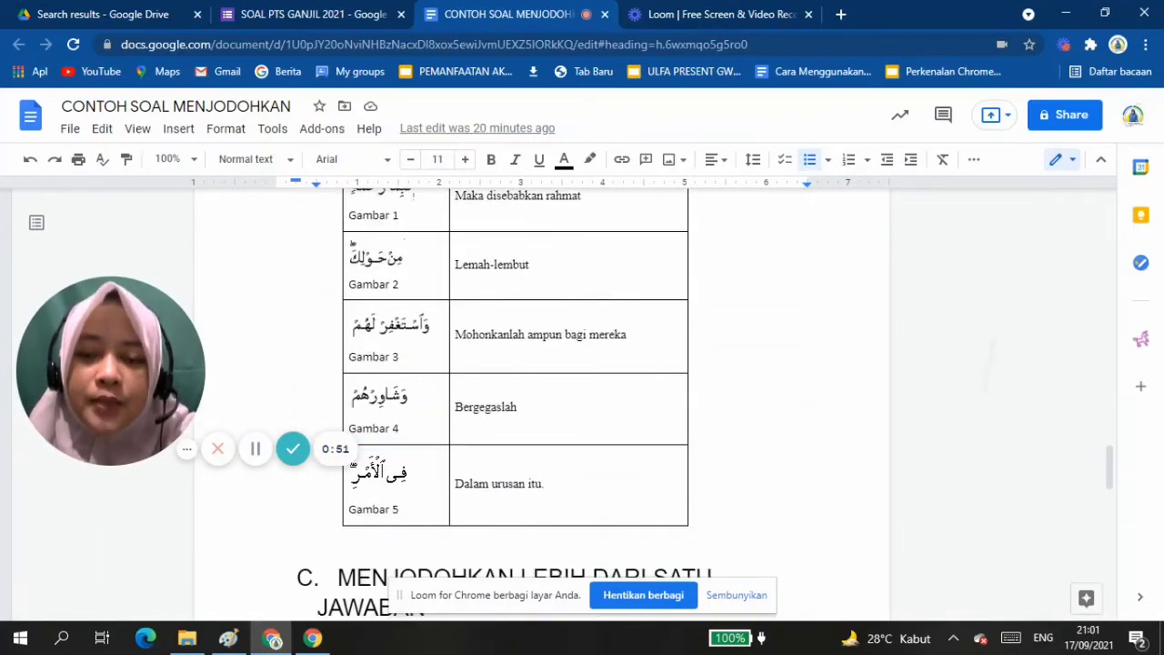
pyautogui.scroll(-3, 541, 400)
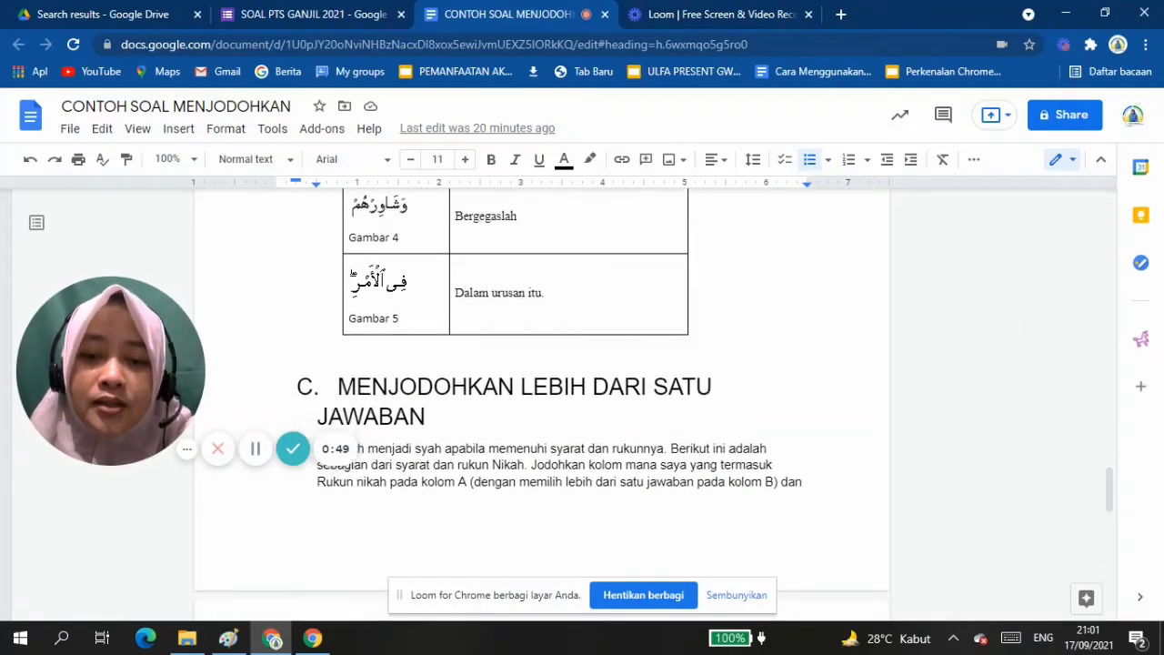
pyautogui.scroll(6, 540, 400)
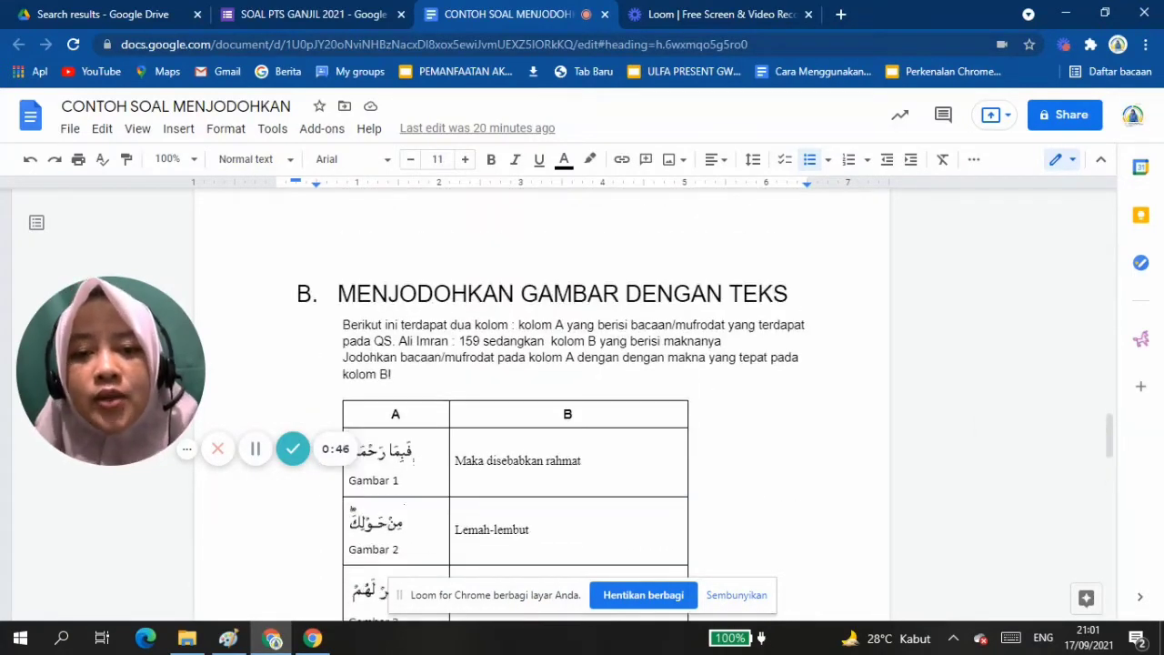
# Copy the instruction paragraph under MENJODOHKAN TEKS DENGAN TEKS from the document and paste it as the blank question's text in the Soal Menjodohkan section.
pyautogui.scroll(8, 541, 400)
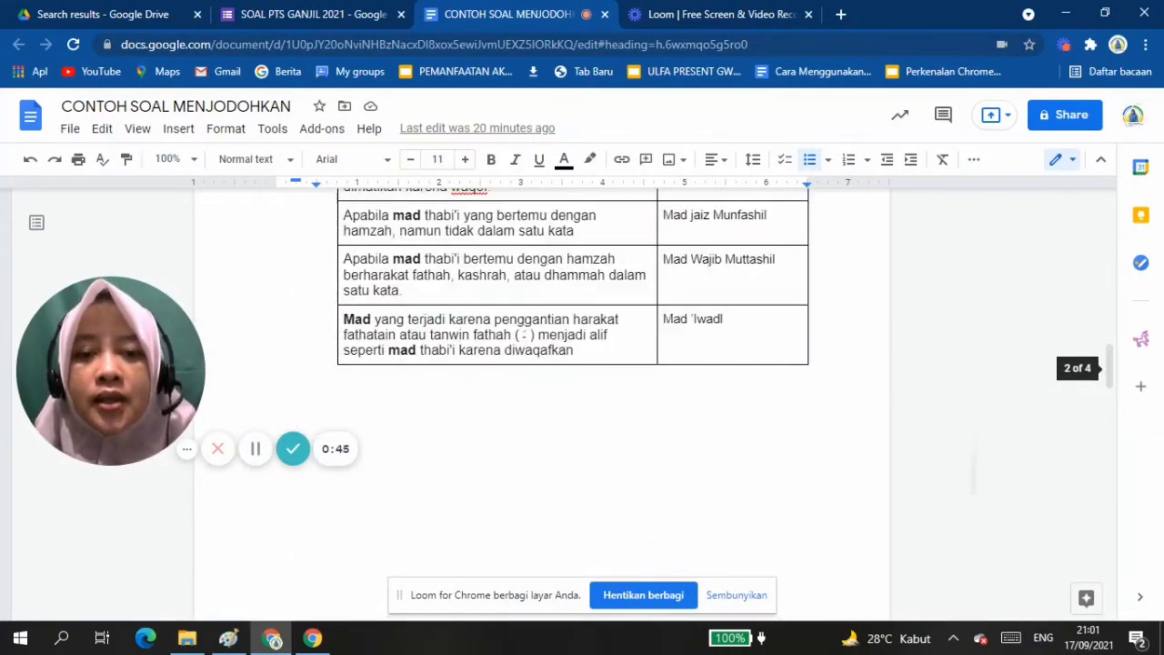
pyautogui.scroll(3, 541, 400)
pyautogui.scroll(3, 540, 400)
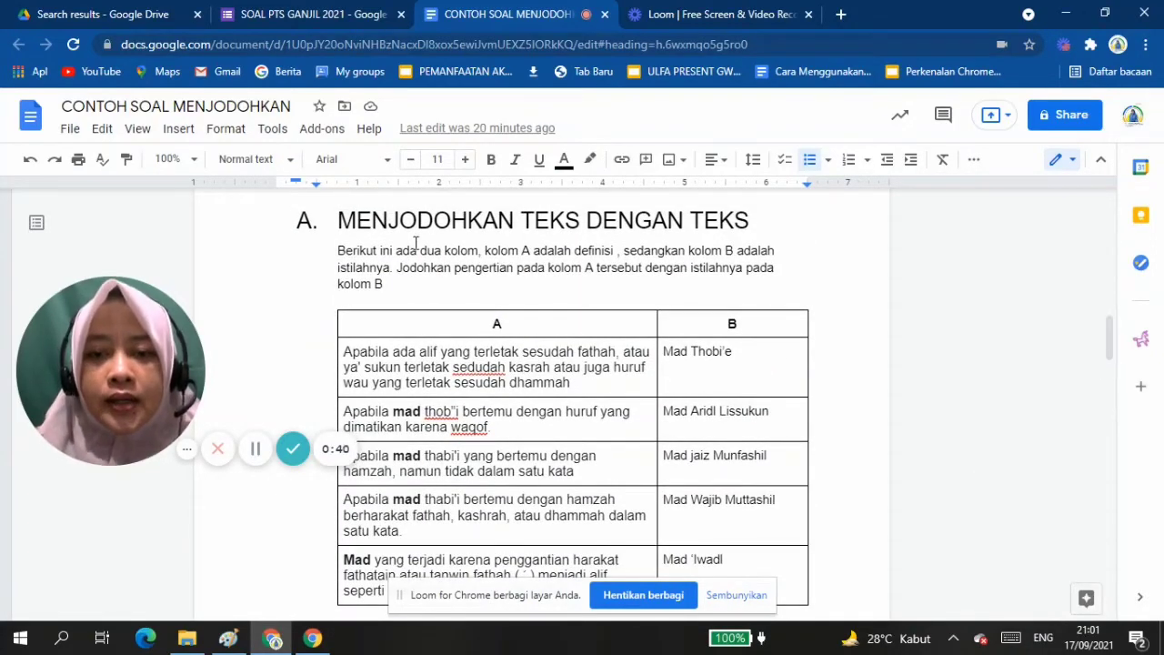
pyautogui.moveTo(339, 252); pyautogui.dragTo(419, 290)
pyautogui.hotkey('ctrl', 'c')
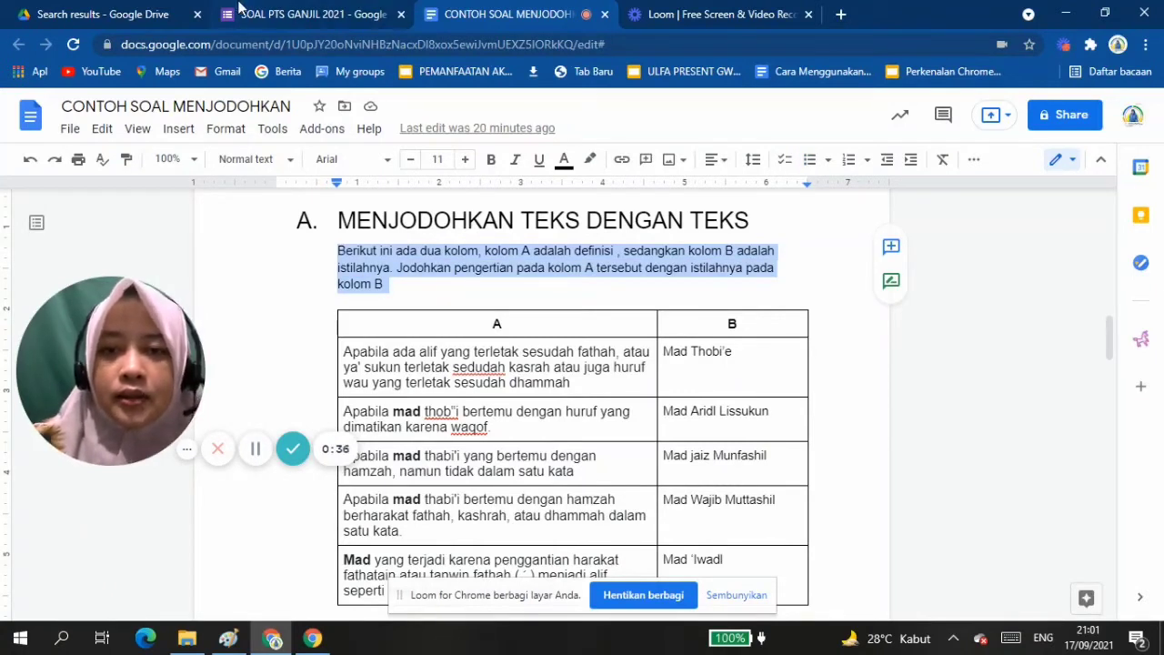
pyautogui.click(272, 15)
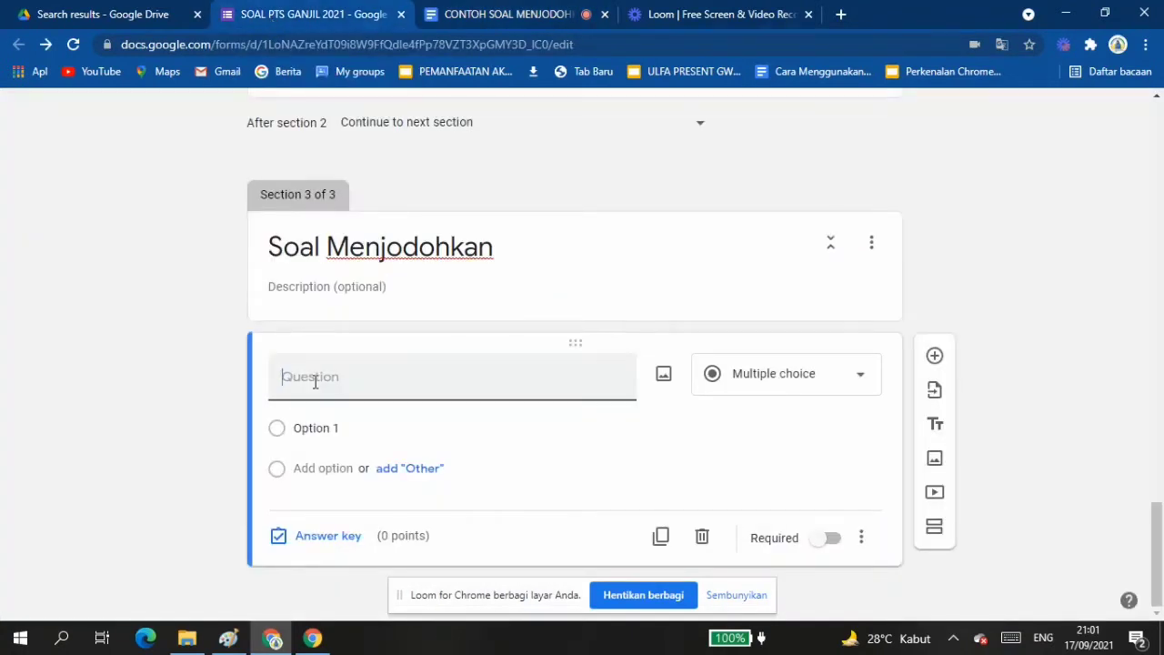
pyautogui.hotkey('ctrl', 'v')
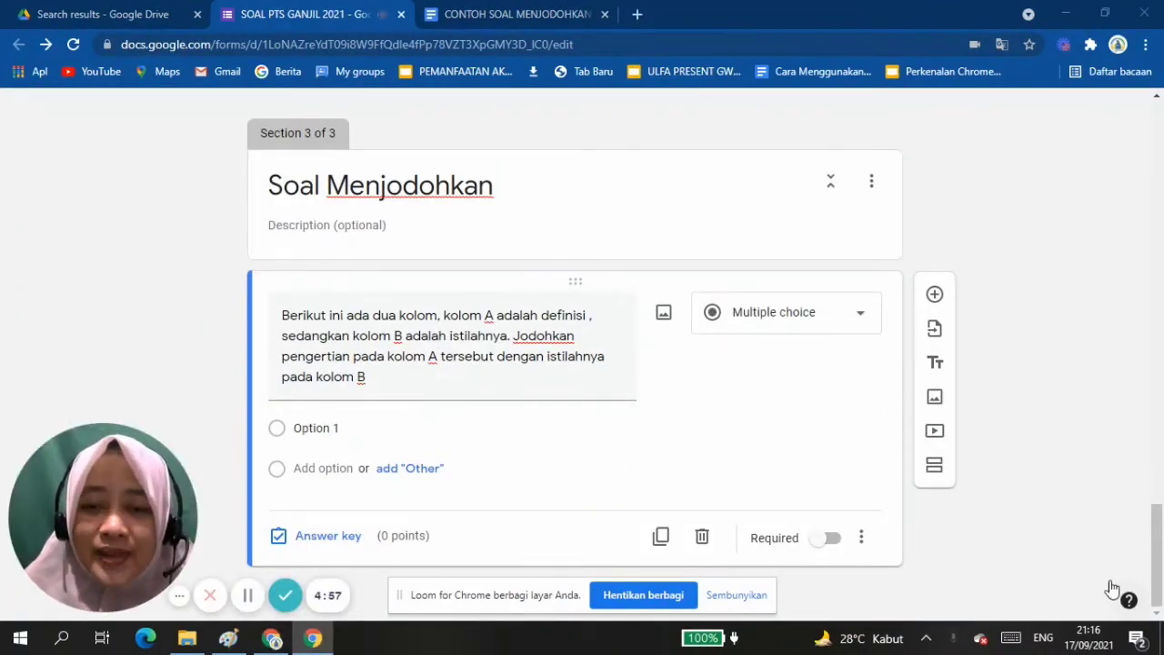
# Compare with the Soal Pilhan Ganda question's type, and change the Soal Menjodohkan question's type to Multiple choice grid.
pyautogui.scroll(6, 582, 355)
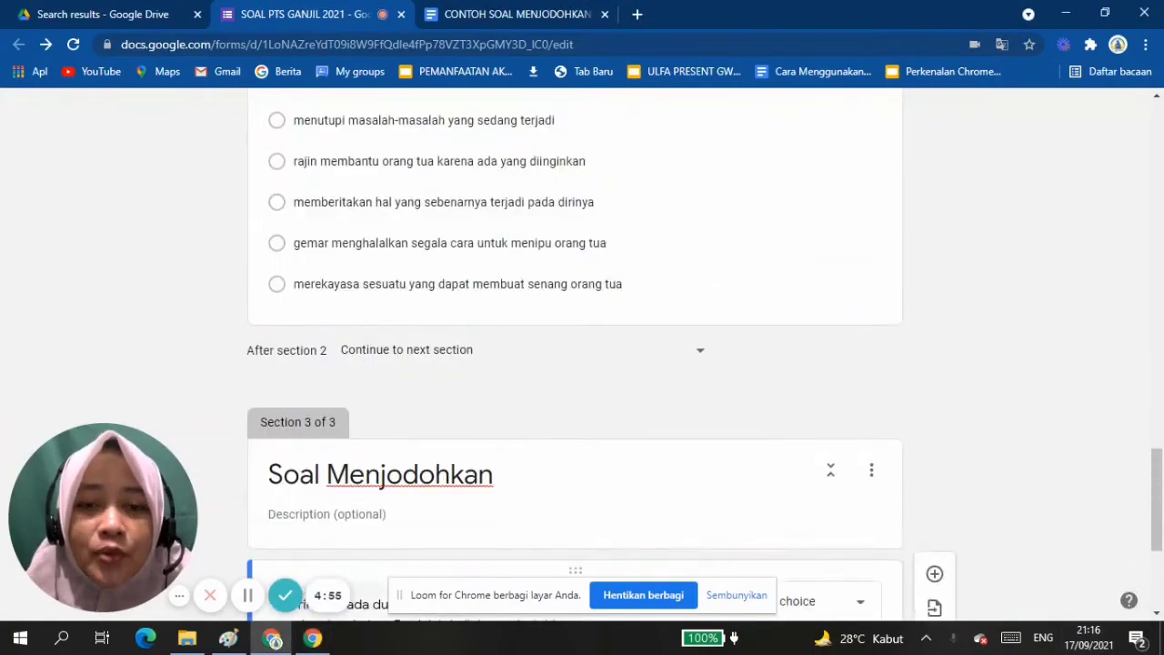
pyautogui.scroll(1, 952, 418)
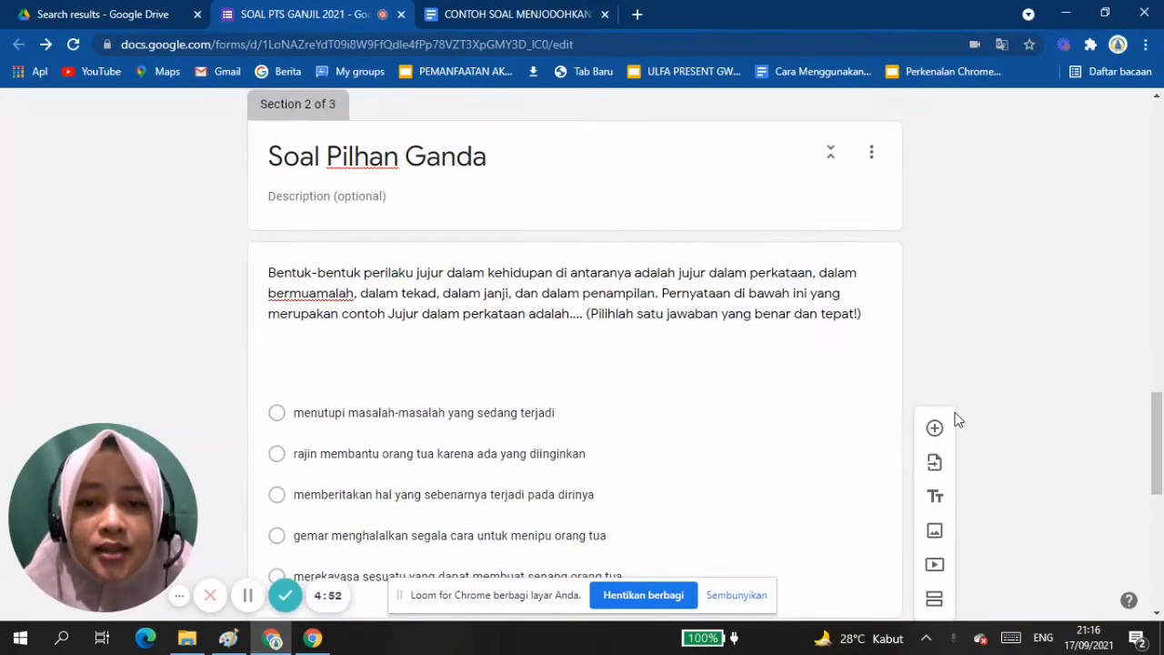
pyautogui.click(687, 325)
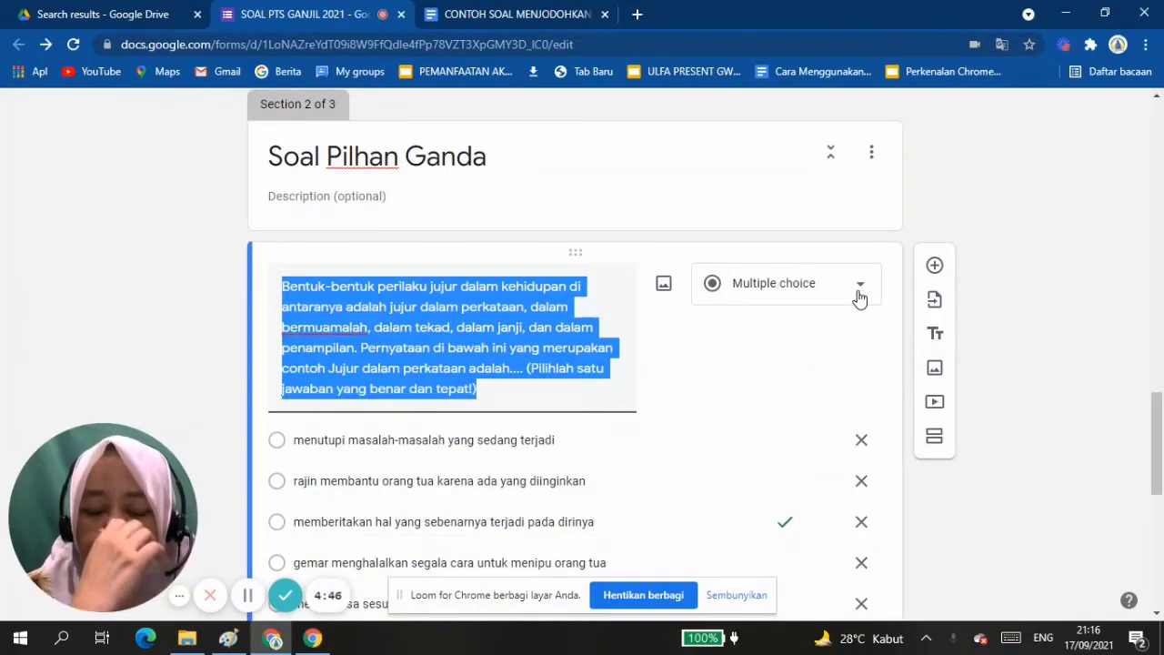
pyautogui.scroll(-6, 859, 298)
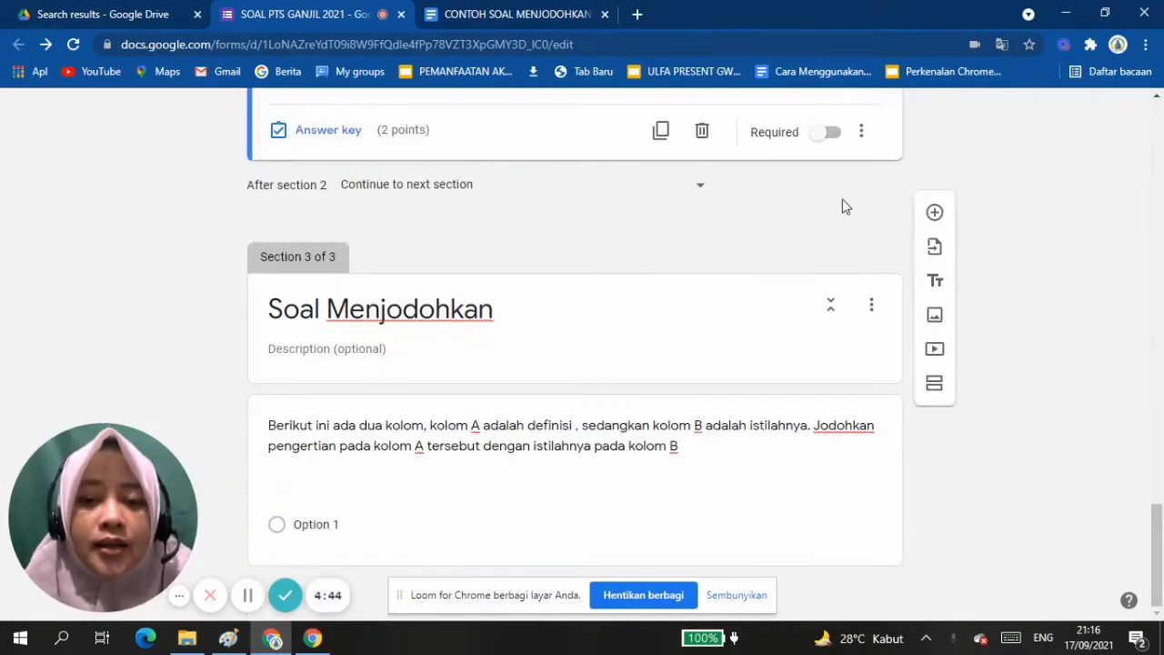
pyautogui.click(709, 449)
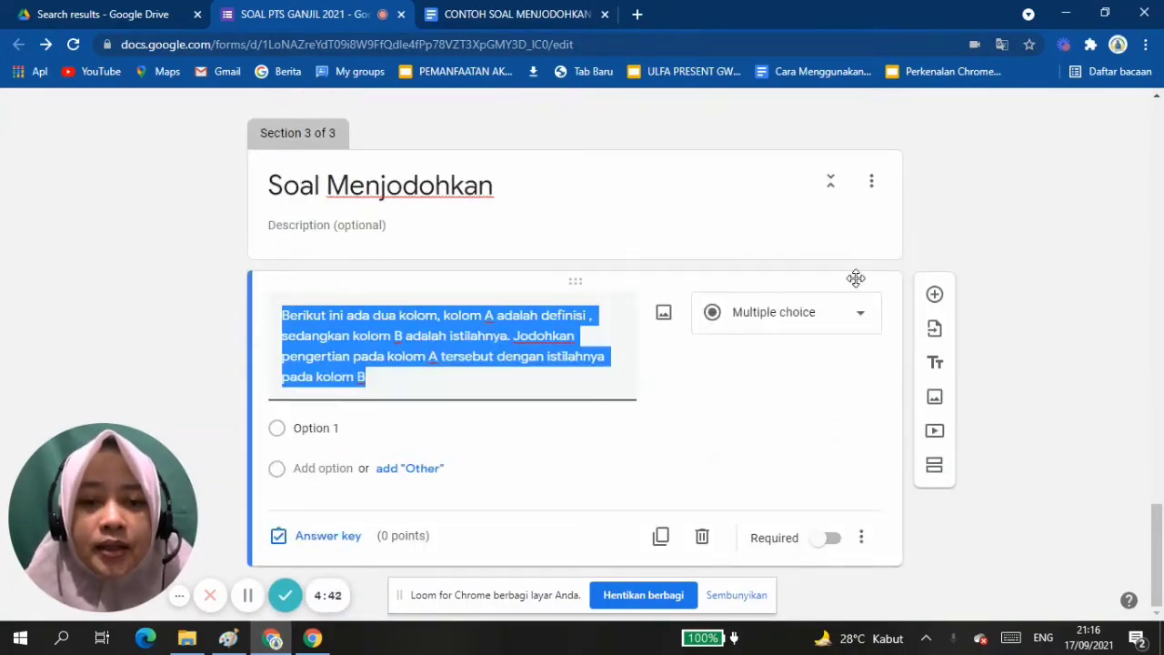
pyautogui.click(860, 314)
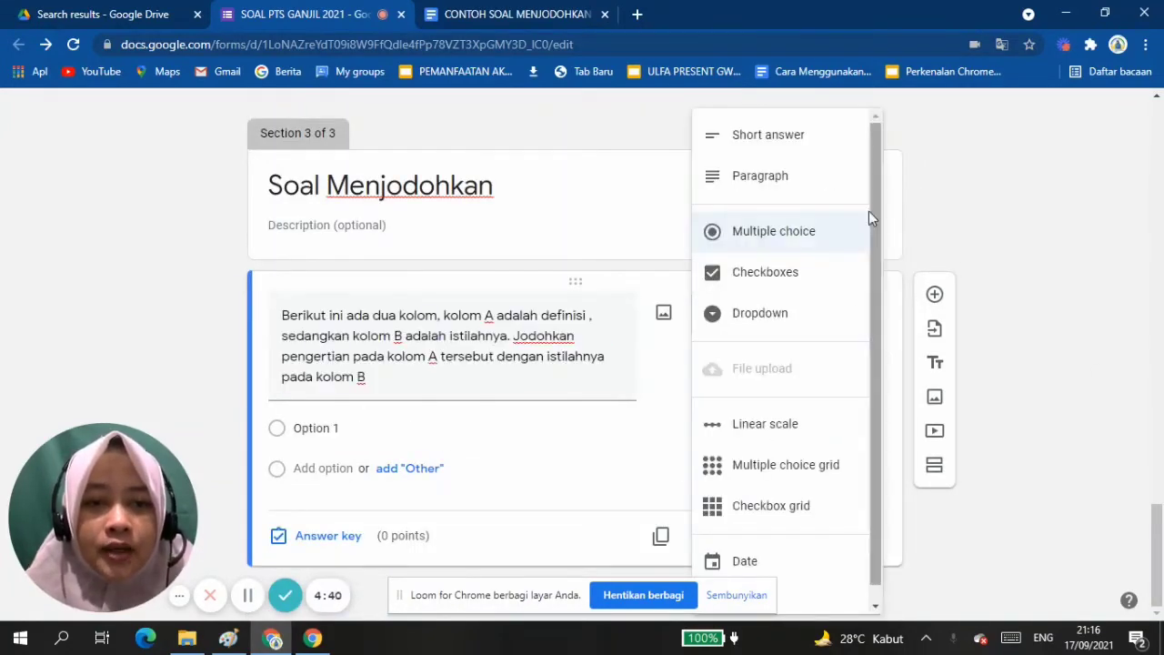
pyautogui.moveTo(872, 209); pyautogui.dragTo(867, 238)
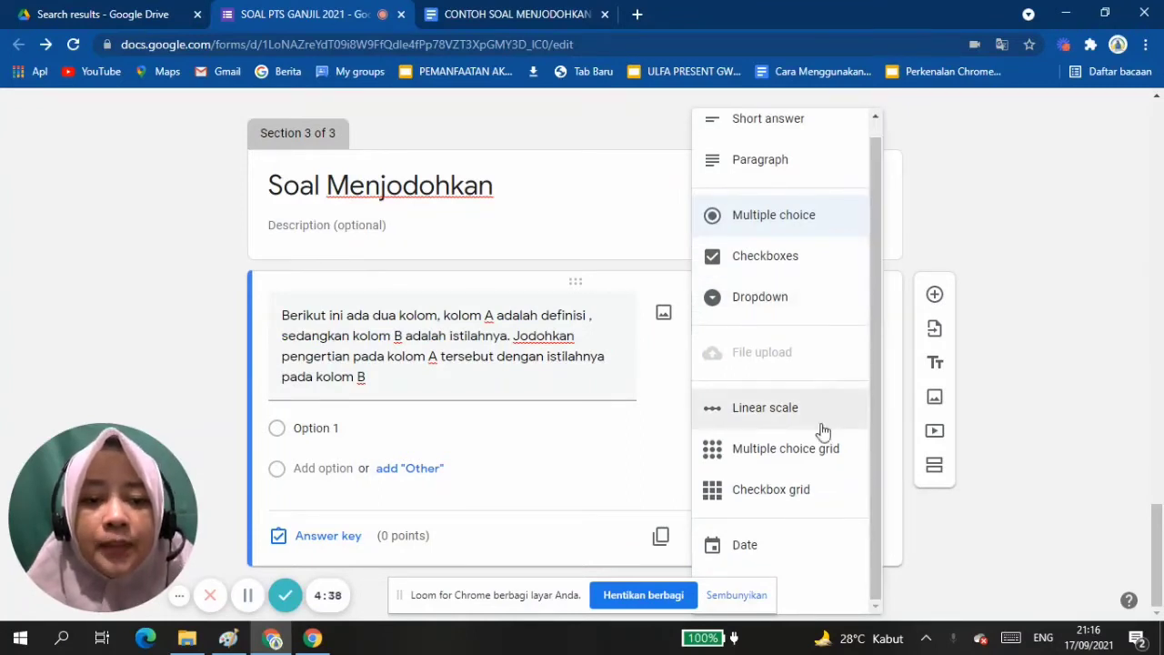
pyautogui.click(792, 468)
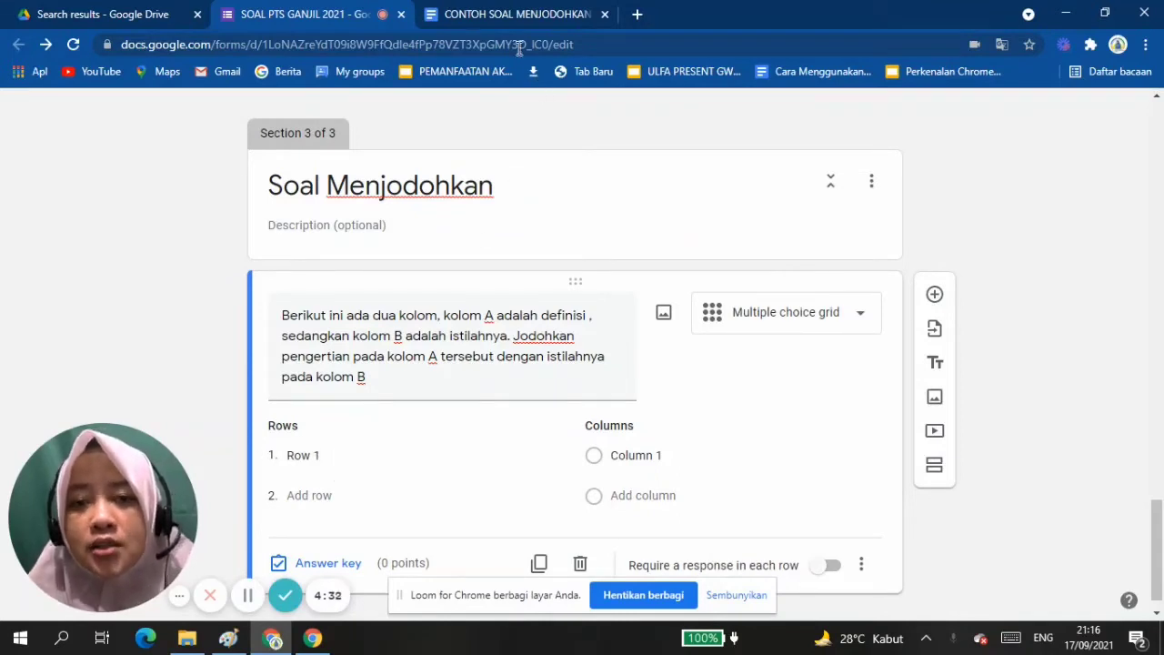
pyautogui.click(863, 320)
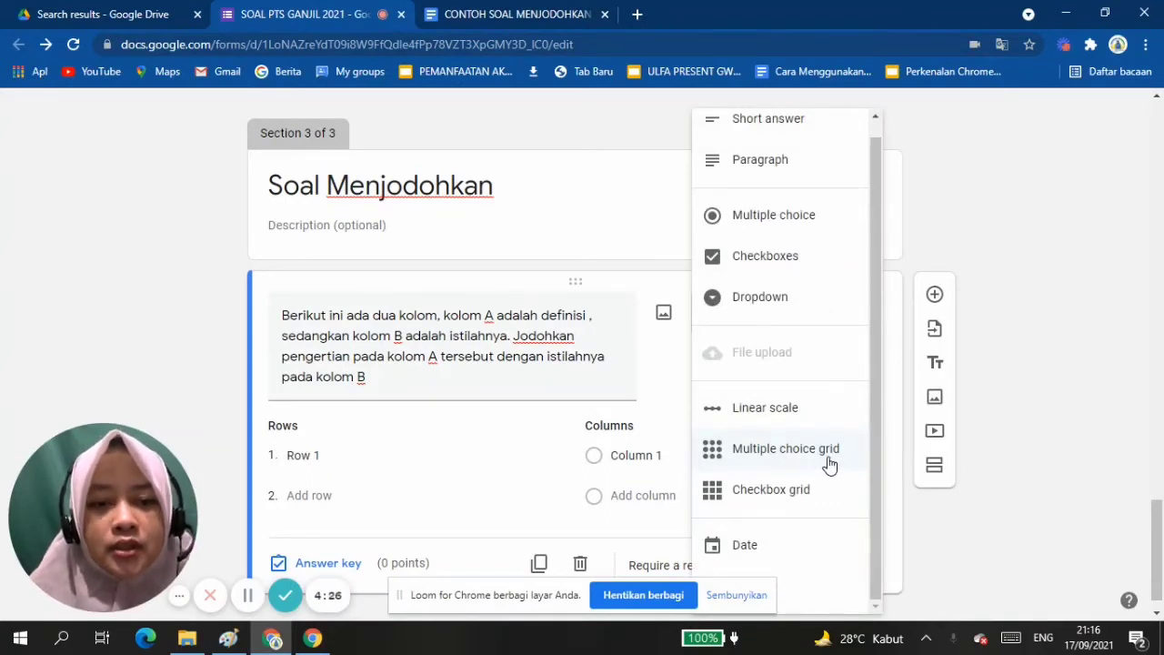
pyautogui.click(1030, 208)
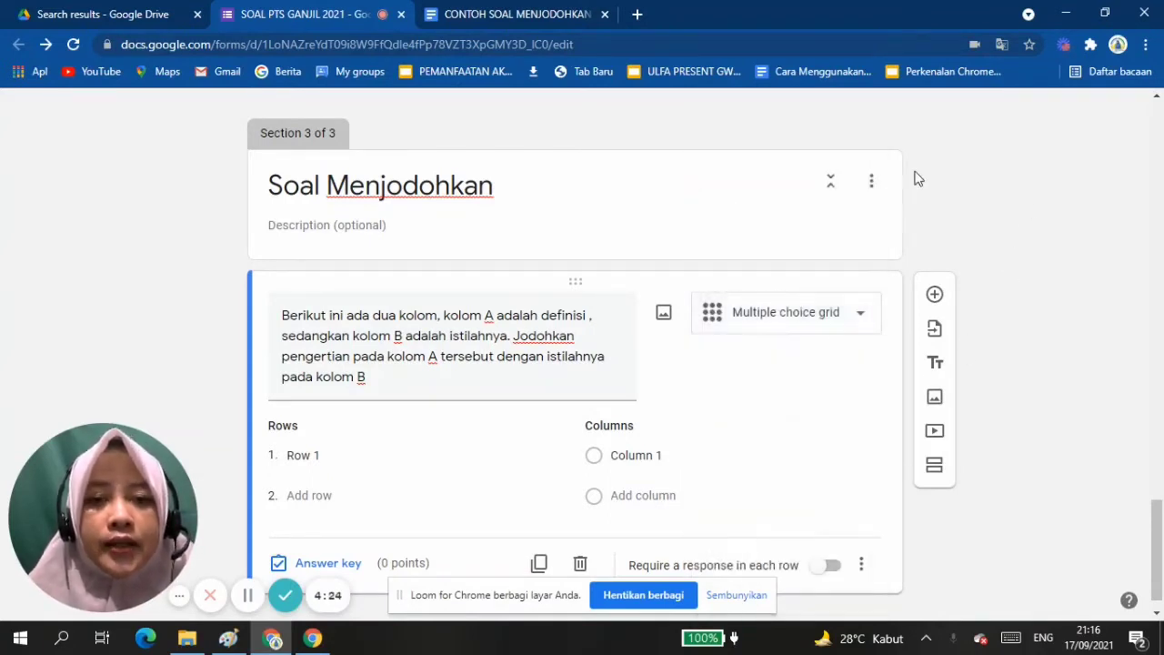
# Copy the five column A definitions from the CONTOH SOAL MENJODOHKAN document into the grid's rows and remove the extra empty row.
pyautogui.click(473, 18)
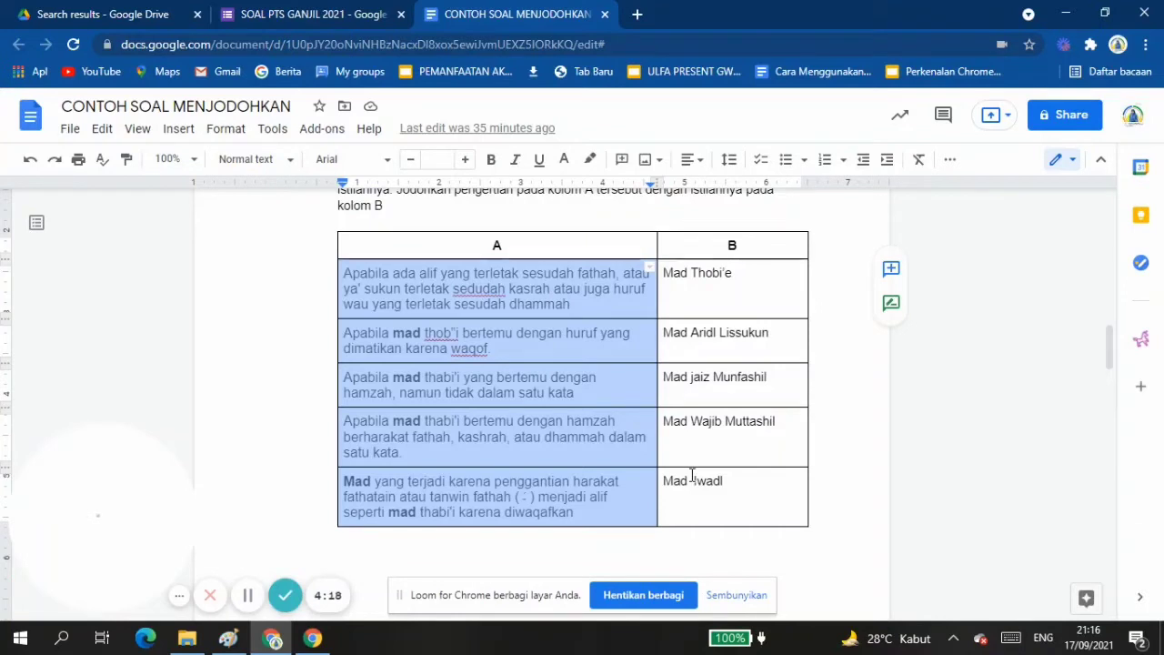
pyautogui.click(313, 15)
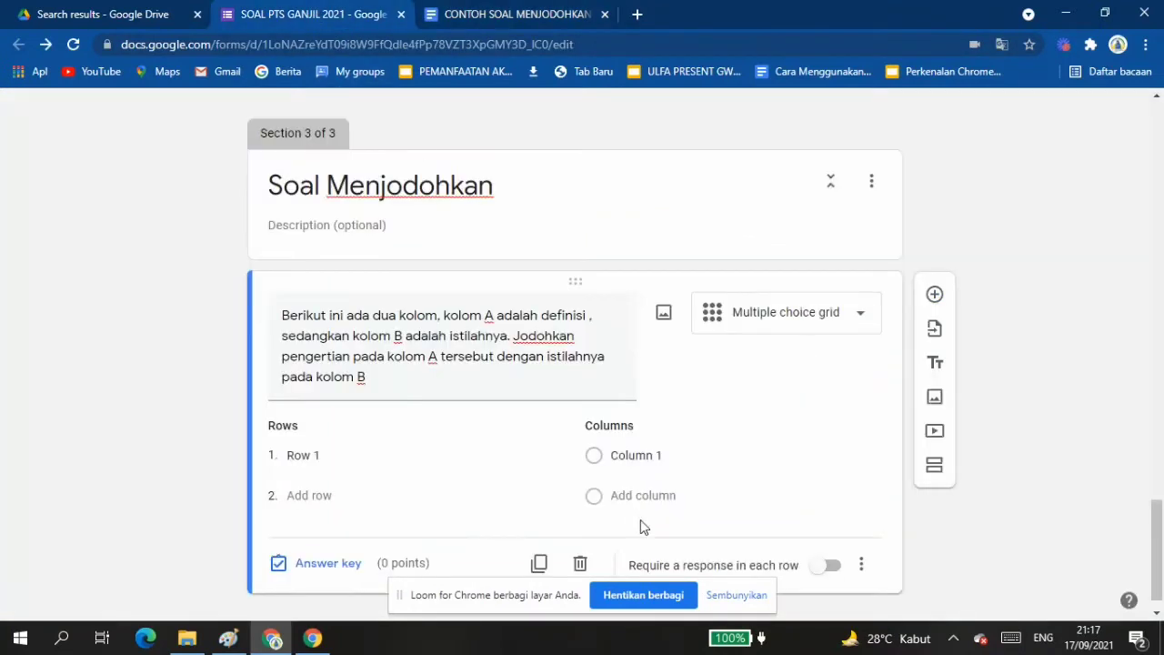
pyautogui.click(298, 452)
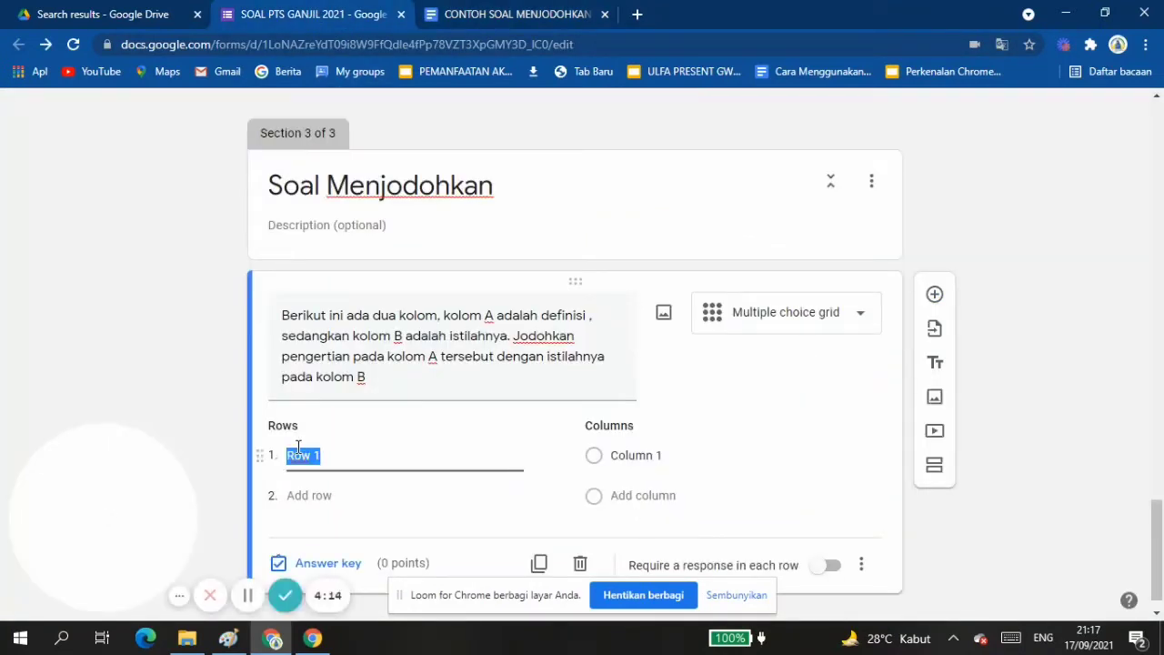
pyautogui.hotkey('ctrl', 'v')
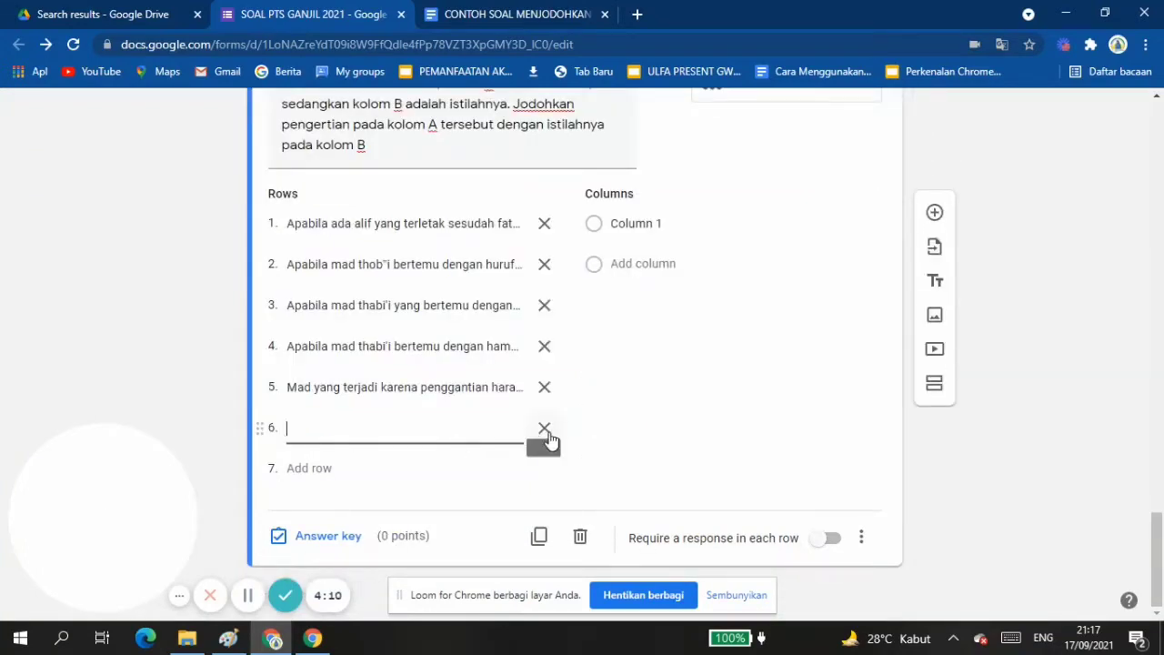
pyautogui.press('BackSpace')
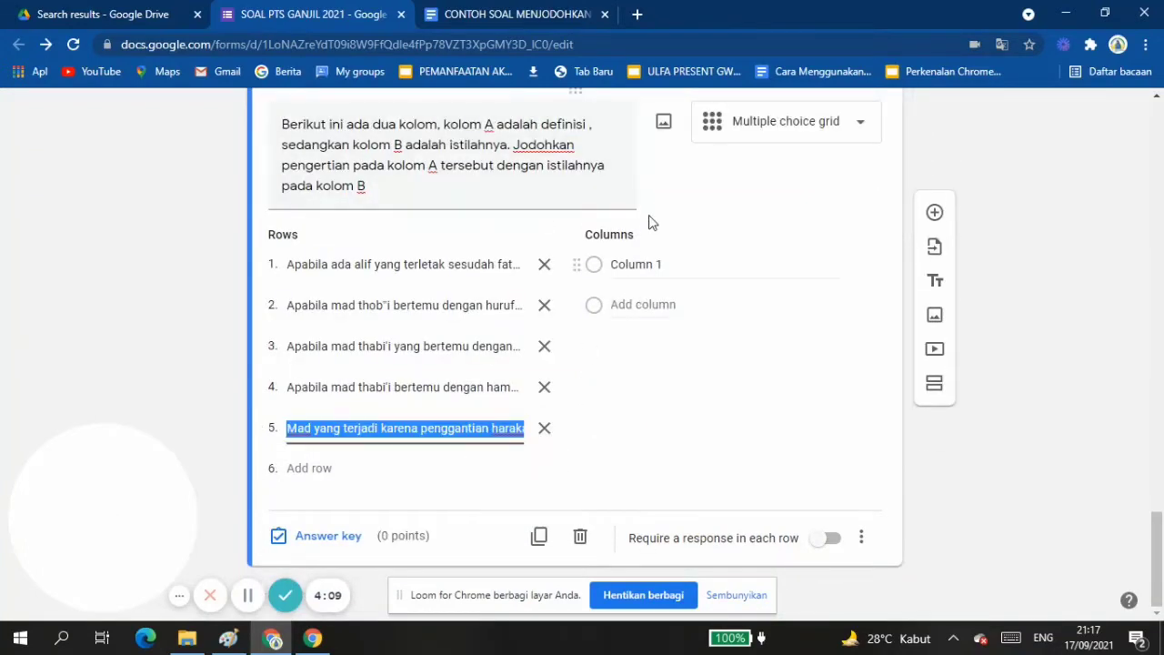
# Copy the five column B terms from the document into the grid's columns without an empty extra, and enable Shuffle row order.
pyautogui.click(619, 237)
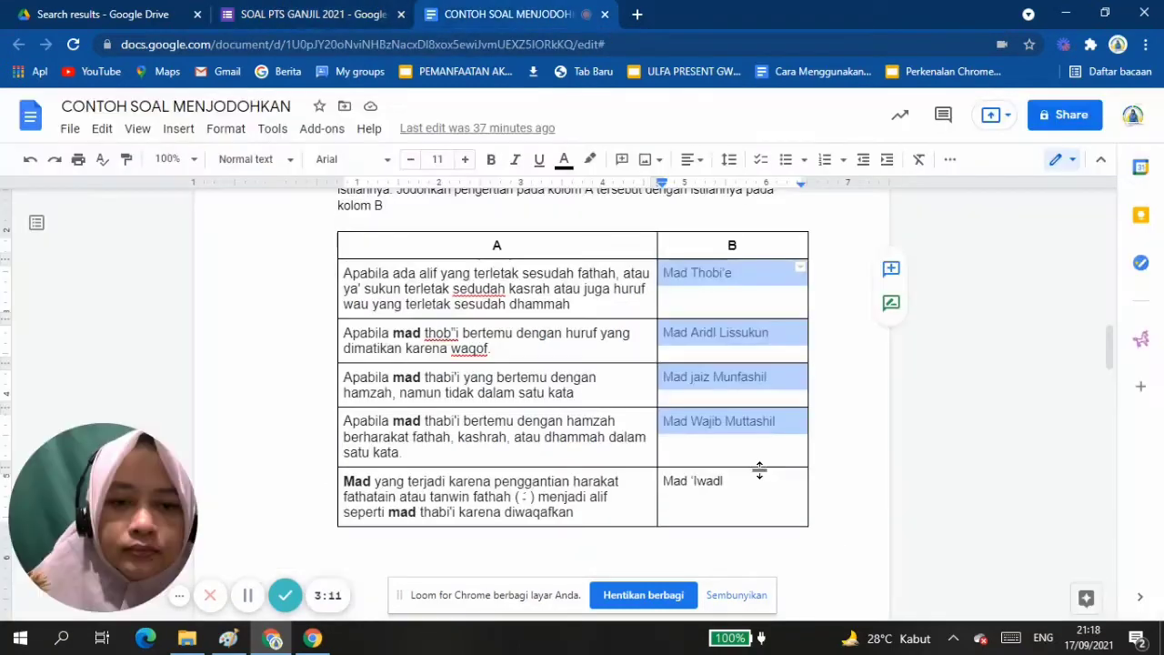
pyautogui.moveTo(758, 467); pyautogui.dragTo(758, 478)
pyautogui.hotkey('ctrl', 'c')
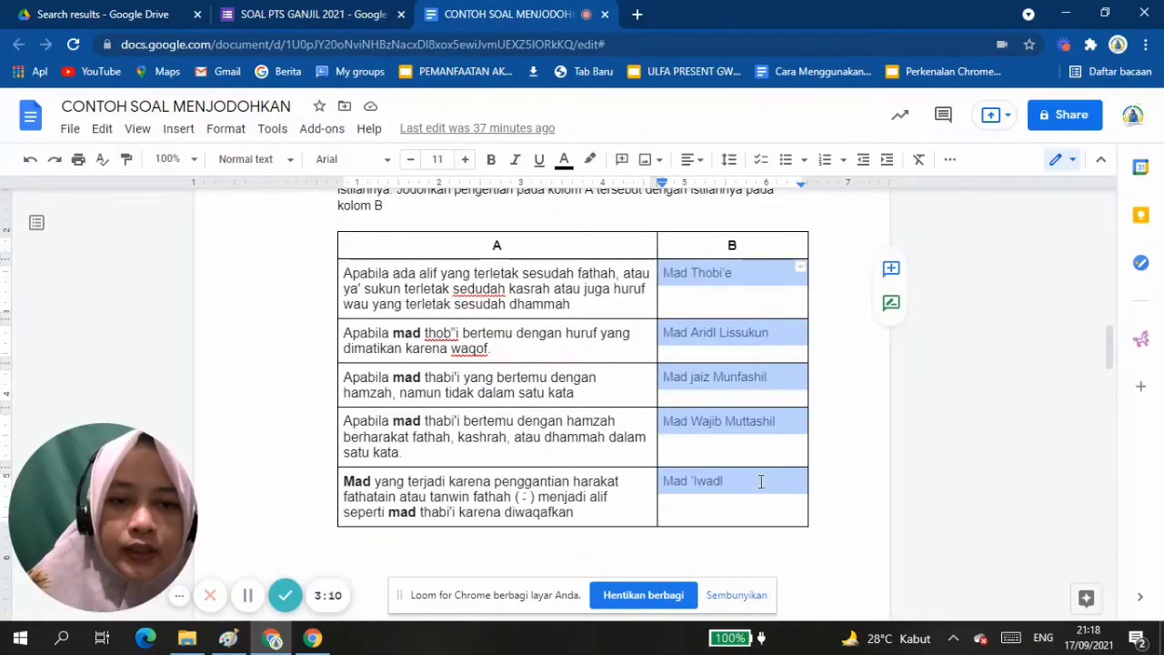
pyautogui.click(316, 12)
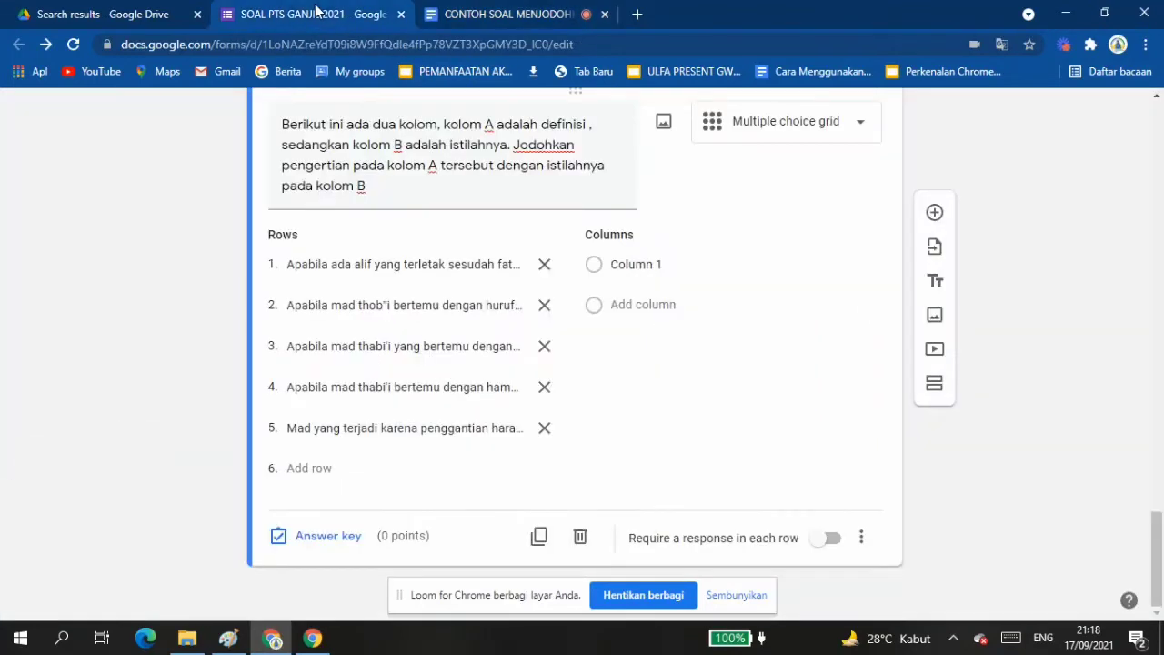
pyautogui.click(620, 266)
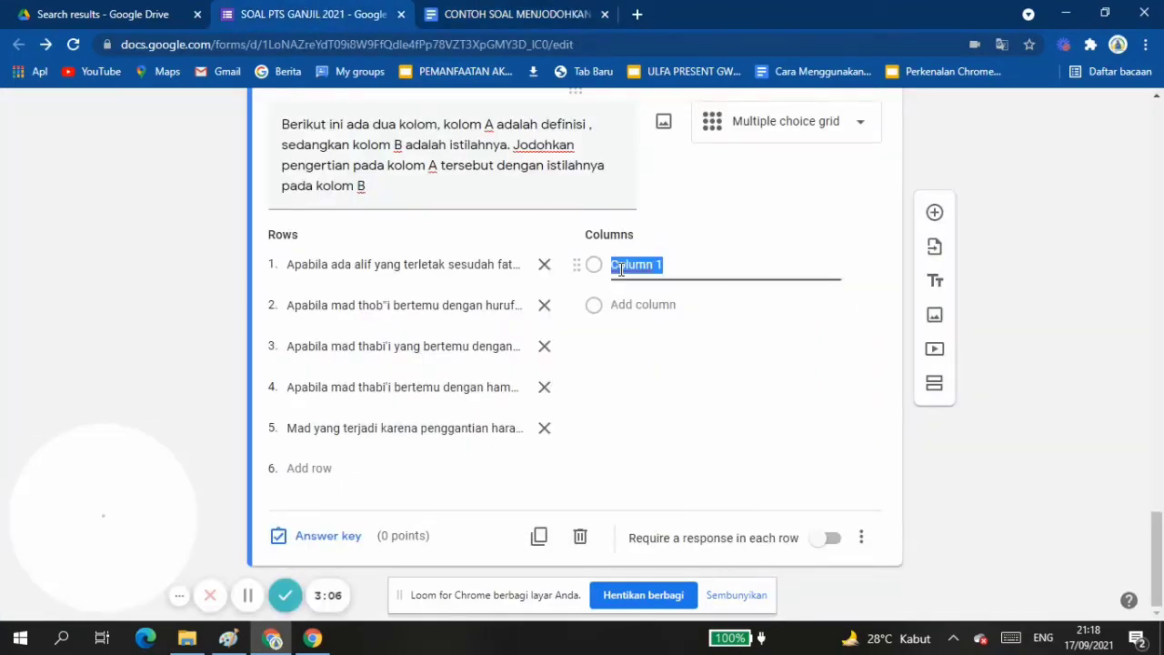
pyautogui.hotkey('ctrl', 'v')
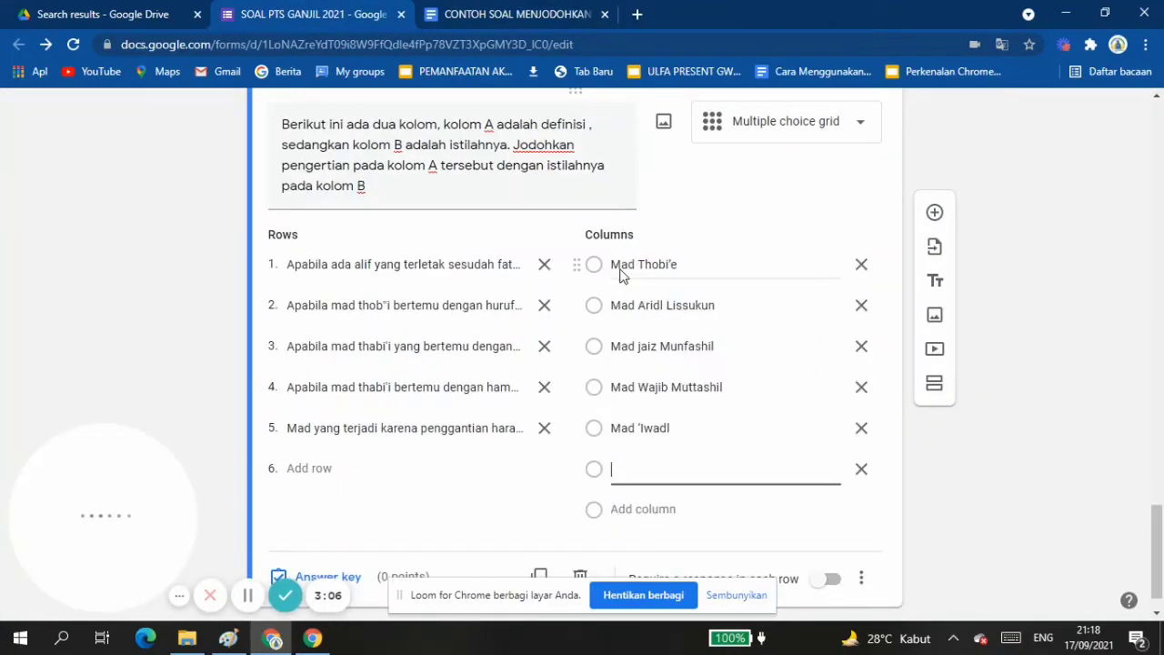
pyautogui.click(862, 471)
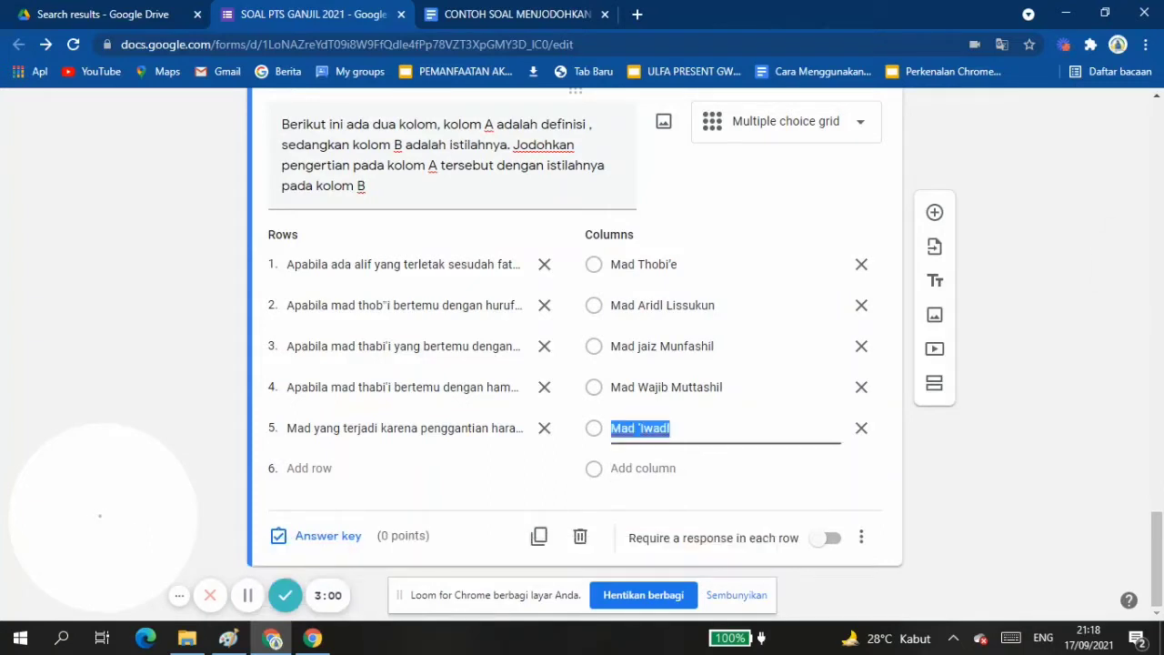
pyautogui.click(861, 538)
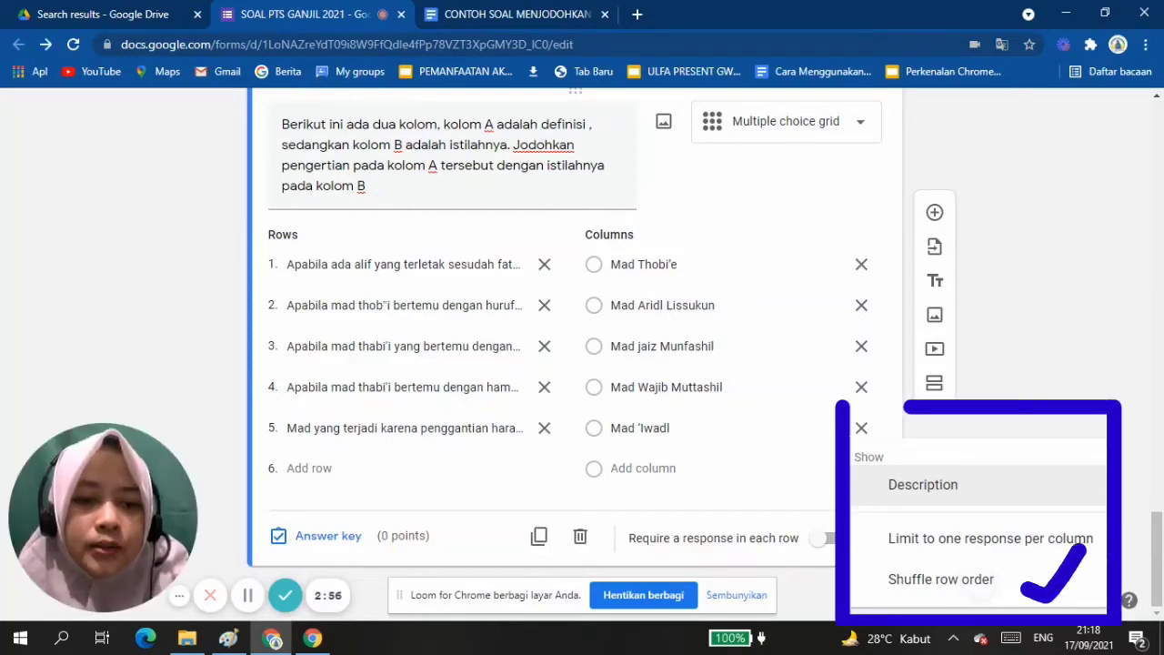
pyautogui.click(941, 579)
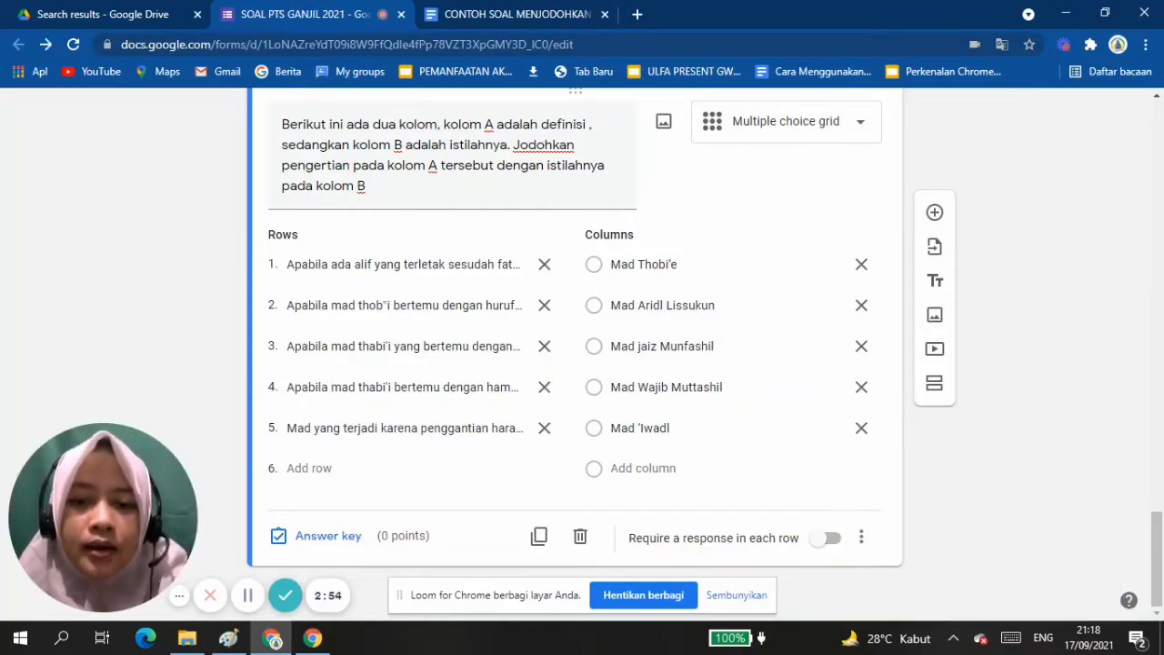
# In the answer key, match rows one to five with Mad Thobi'e, Mad Aridl Lissukun, Mad jaiz Munfashil, Mad Wajib Muttashil and Mad 'Iwadl in order.
pyautogui.click(324, 550)
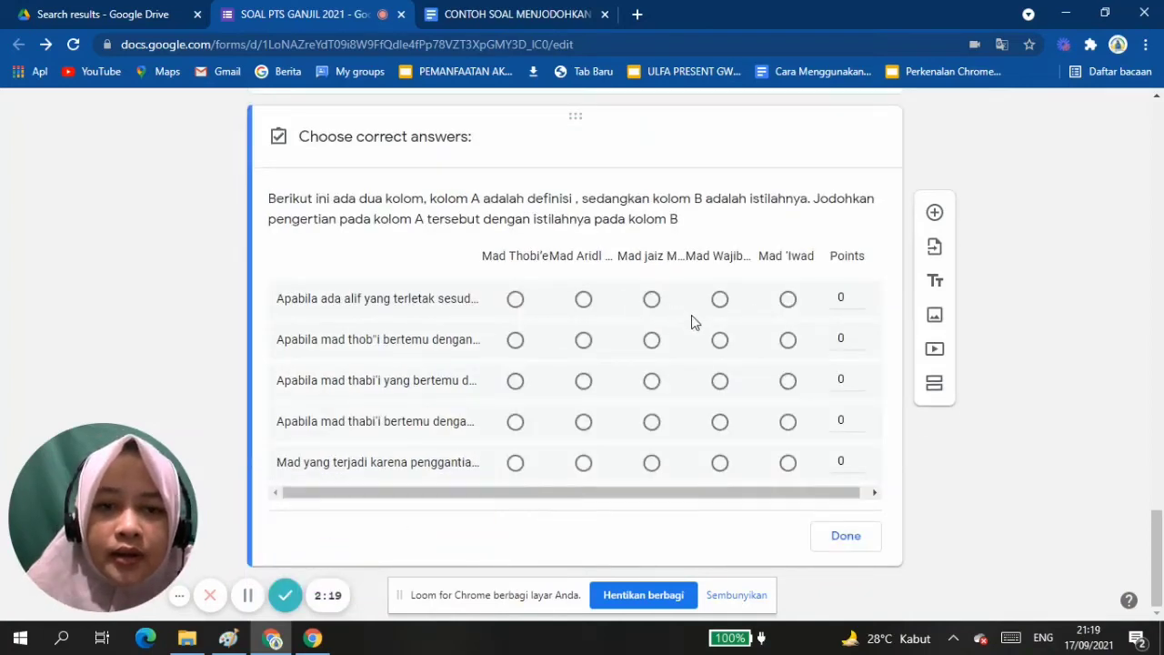
pyautogui.click(515, 300)
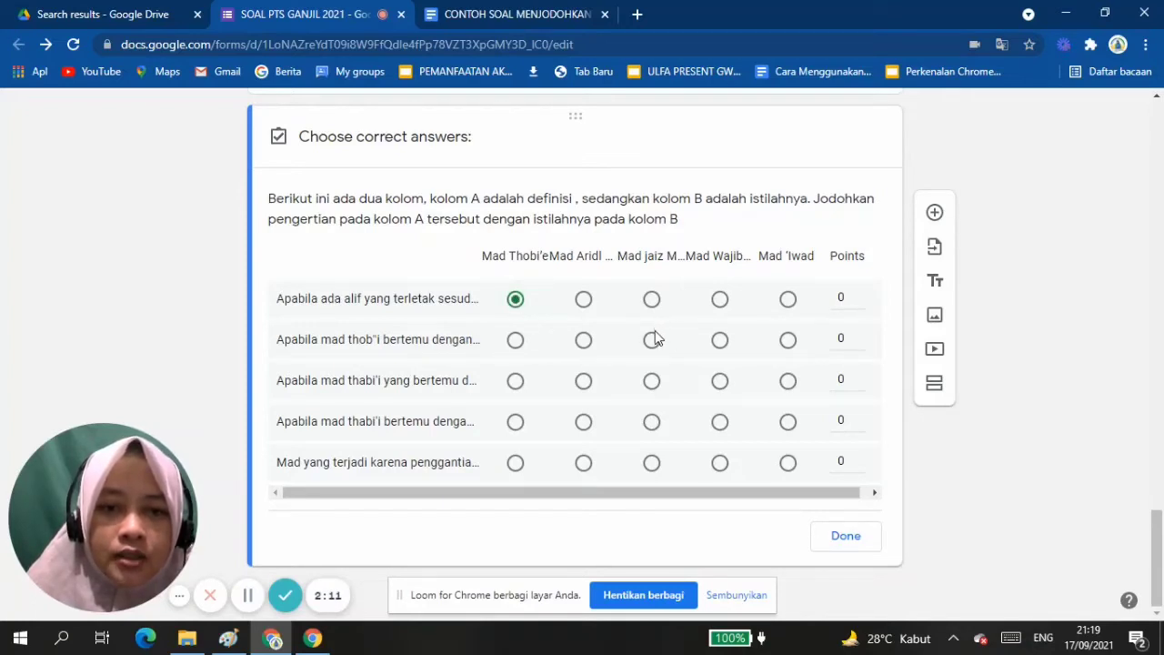
pyautogui.click(651, 387)
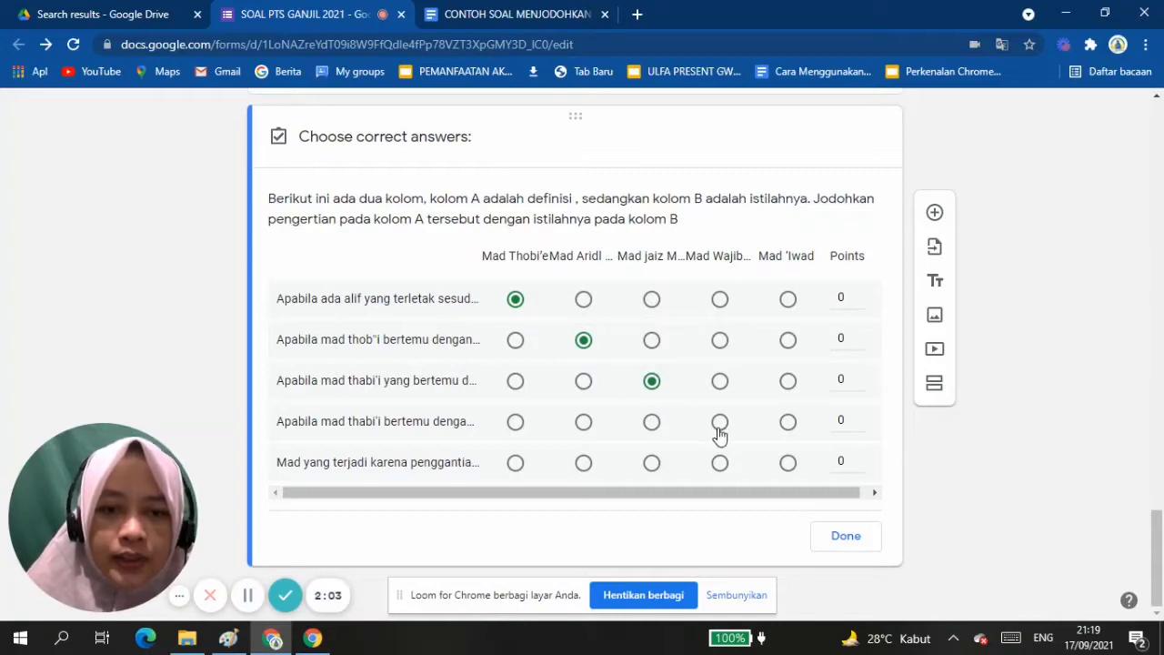
pyautogui.click(719, 427)
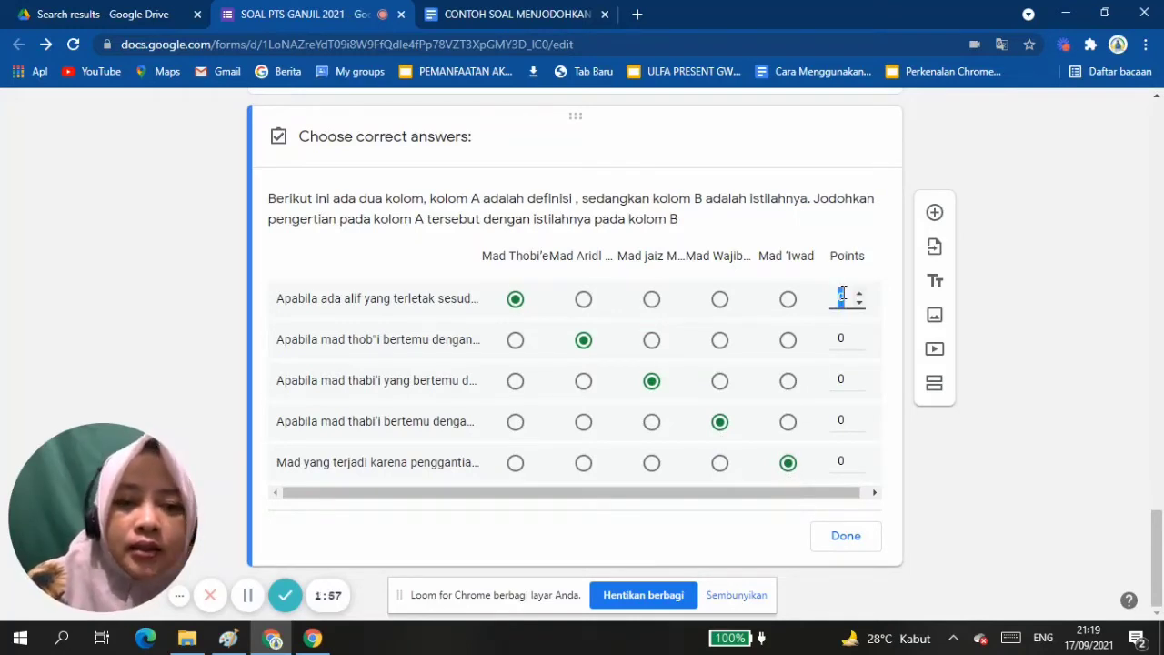
# Assign 2 points to each of the five matching rows and finish the answer key.
pyautogui.write('2')
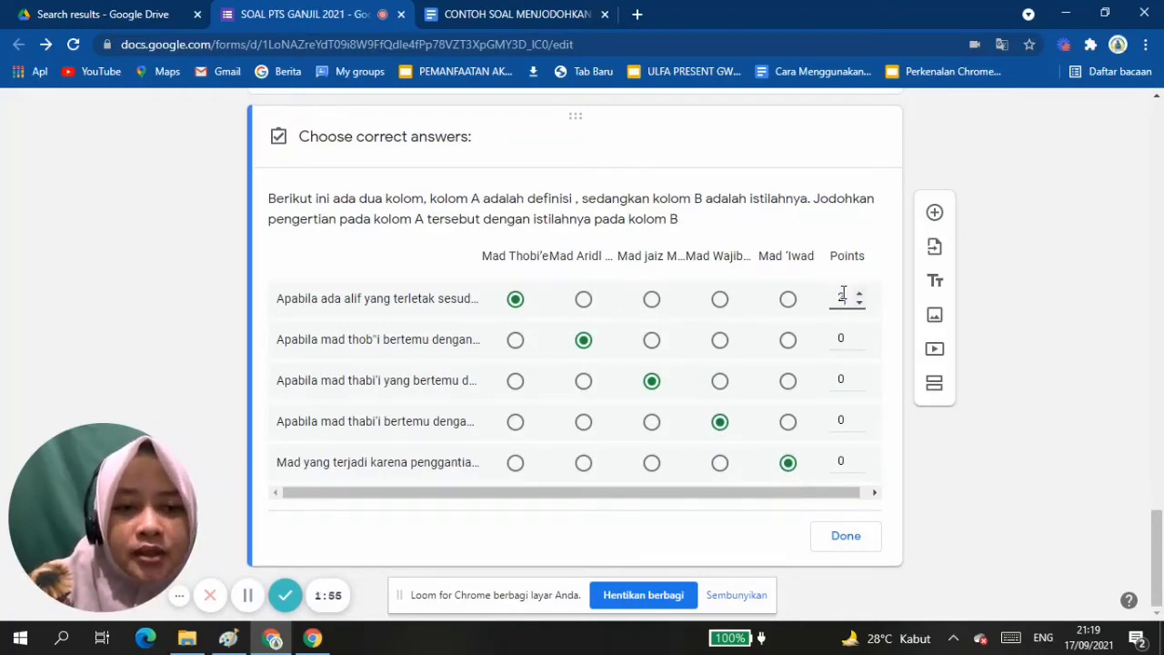
pyautogui.click(848, 340)
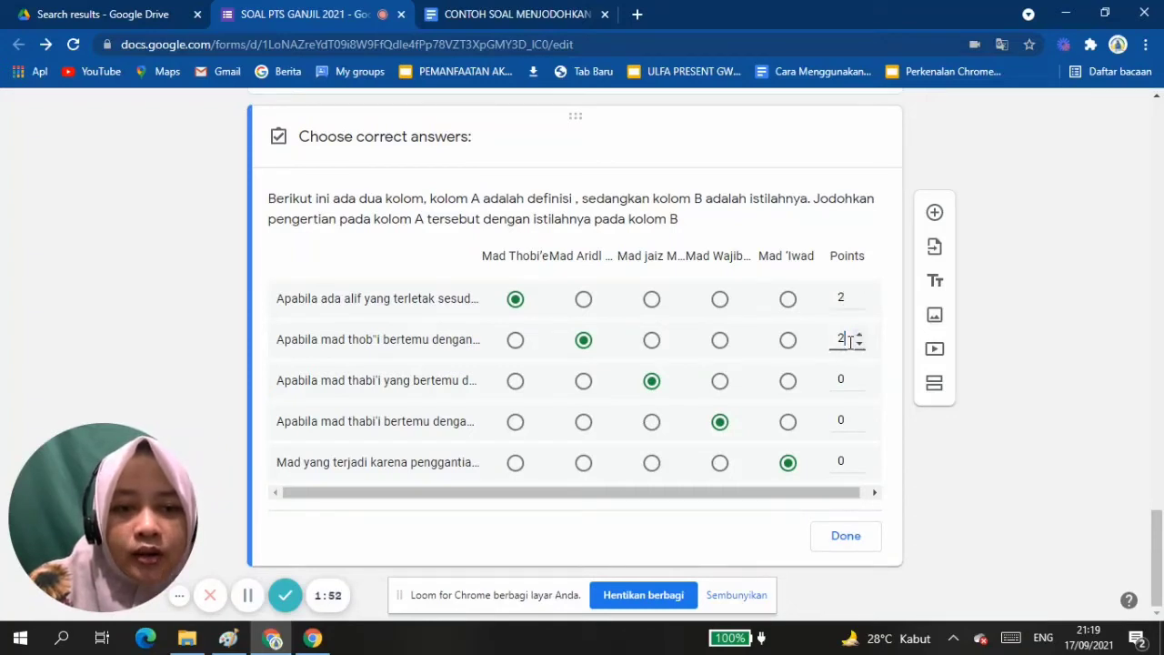
pyautogui.click(841, 379)
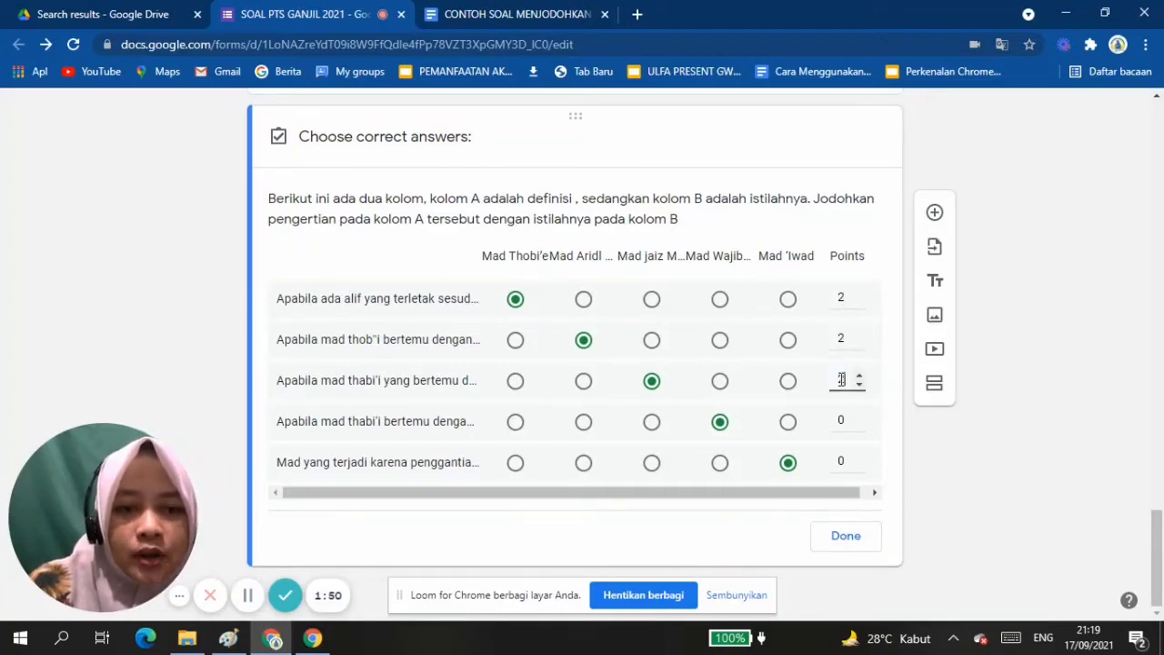
pyautogui.click(841, 421)
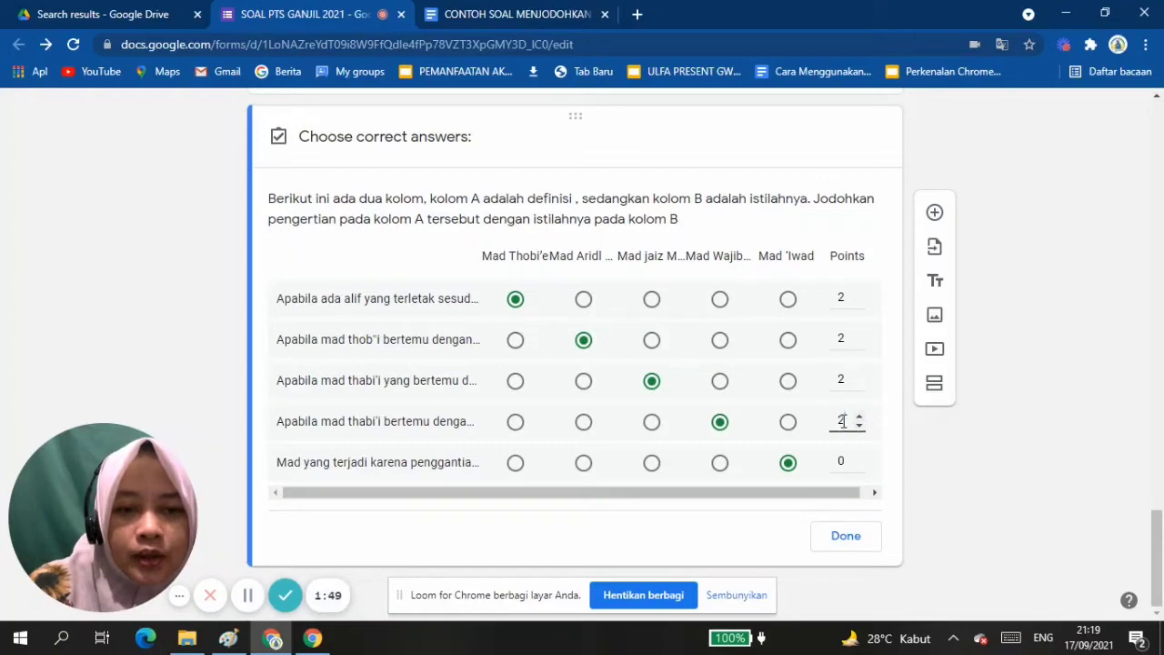
pyautogui.click(845, 468)
pyautogui.write('2')
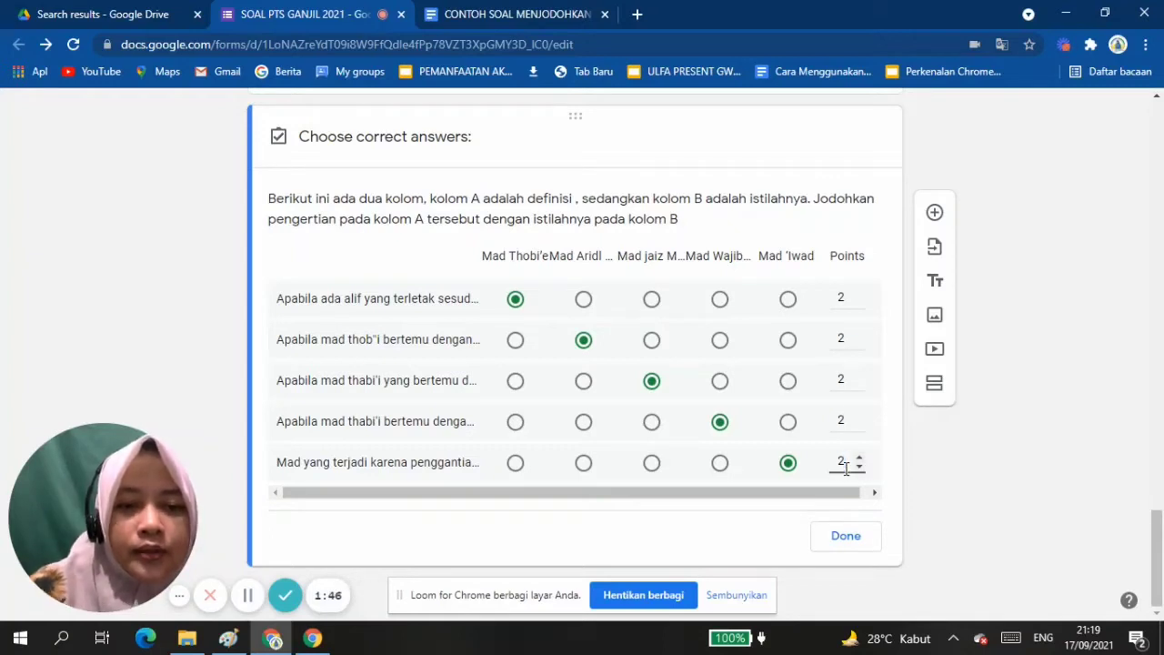
pyautogui.click(845, 536)
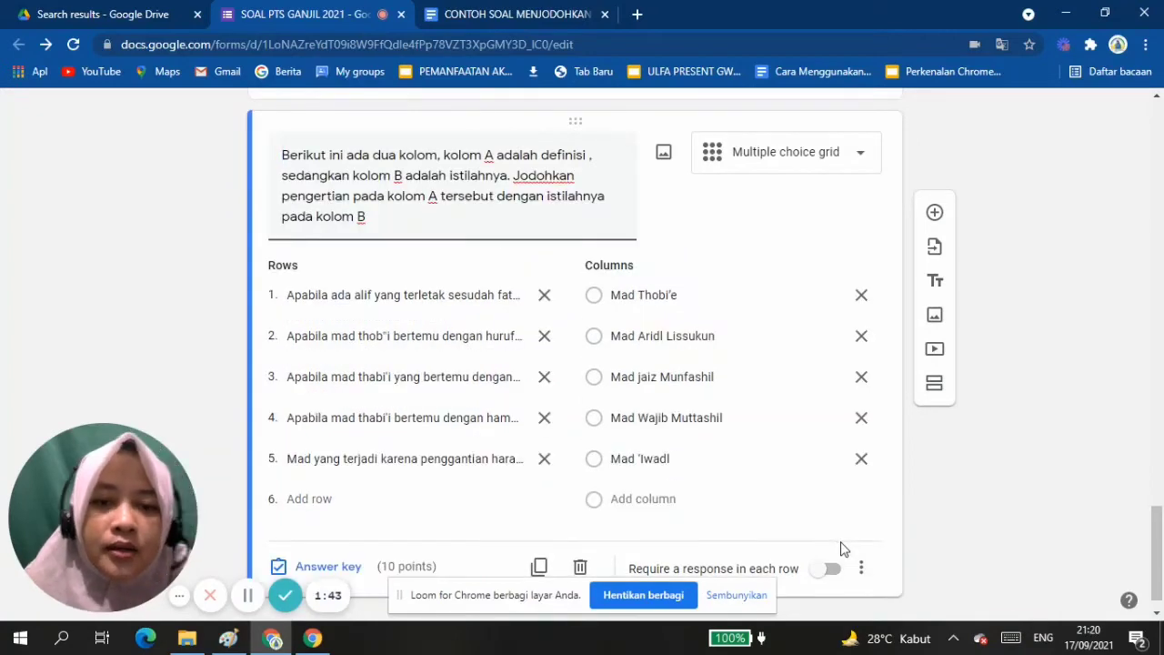
# Check the Shuffle row order setting in the grid question's additional options.
pyautogui.scroll(-1, 843, 549)
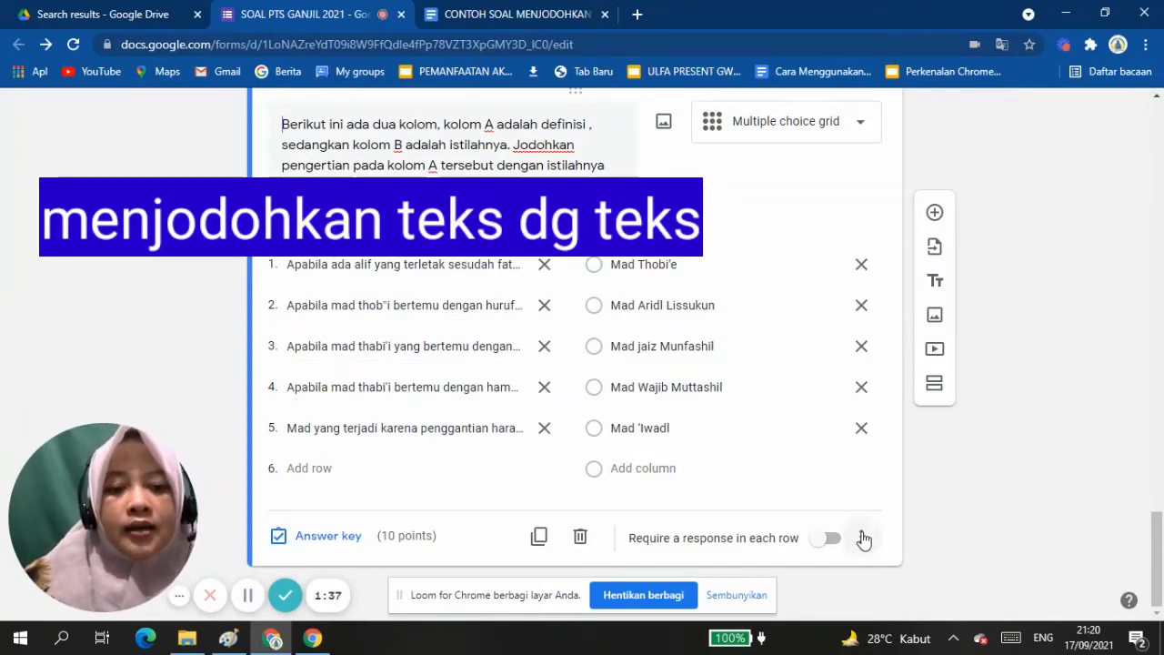
pyautogui.click(863, 538)
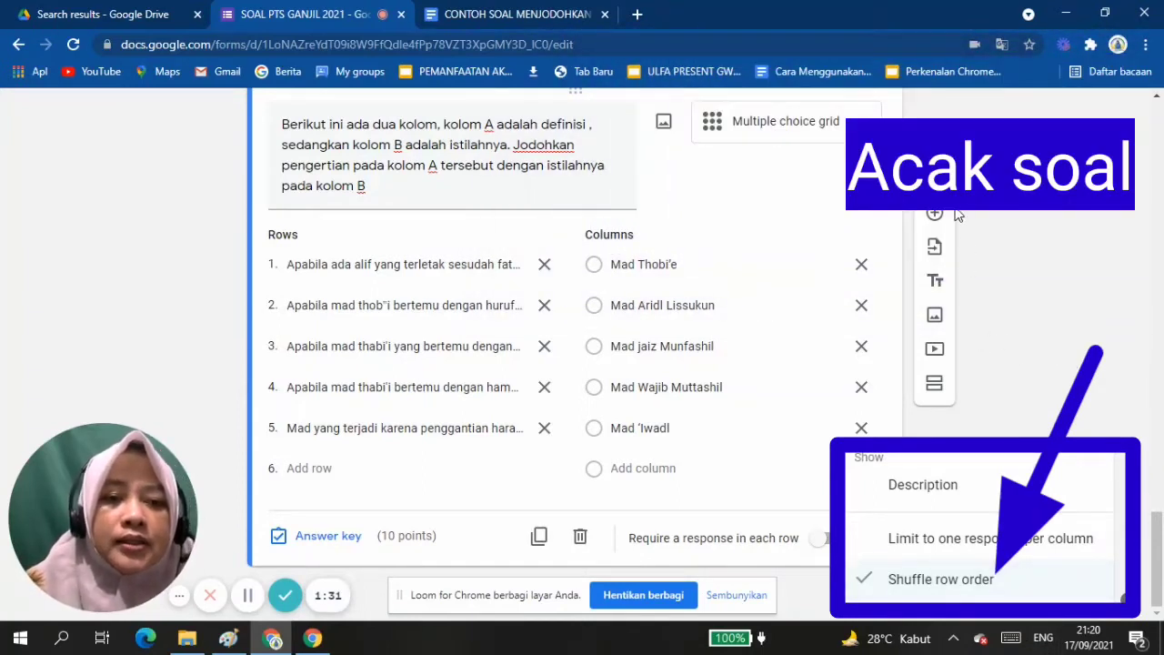
pyautogui.click(938, 220)
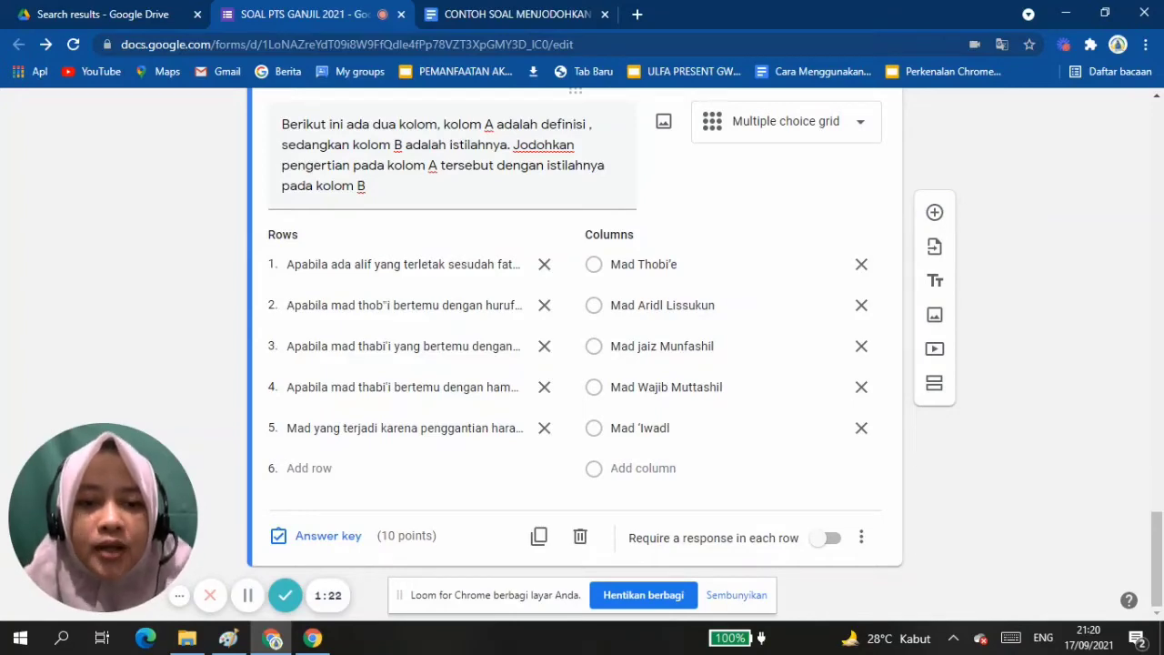
# Add a new question and copy the MENJODOHKAN GAMBAR DENGAN TEKS instructions from the CONTOH SOAL MENJODOHKAN document into its question text.
pyautogui.click(934, 212)
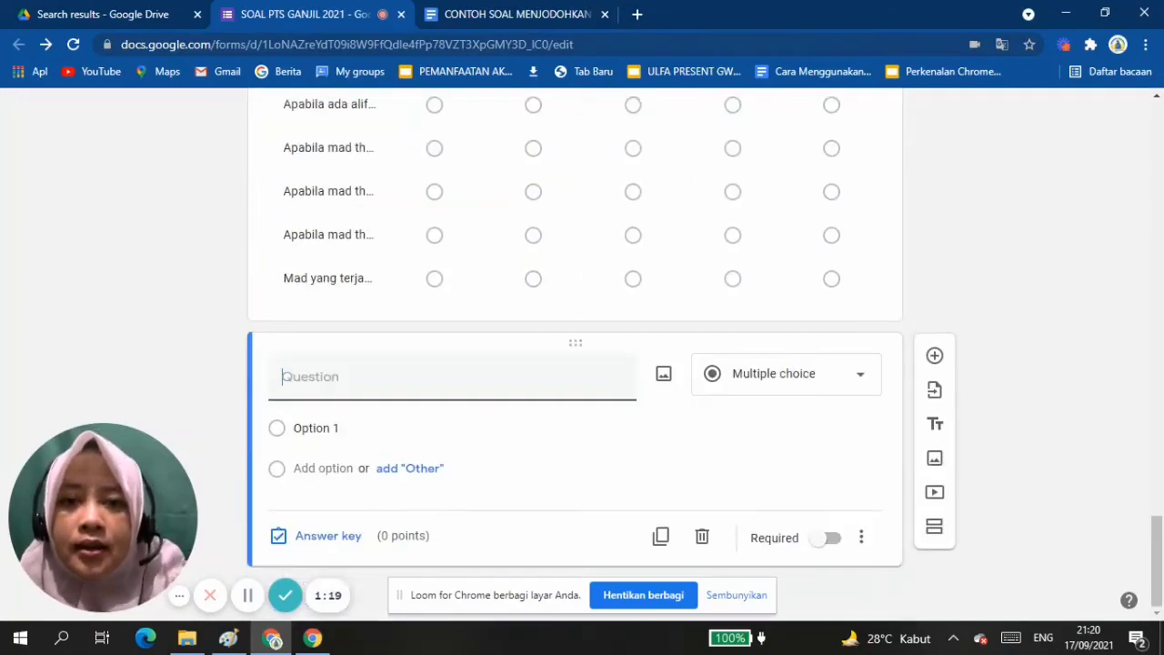
pyautogui.click(515, 15)
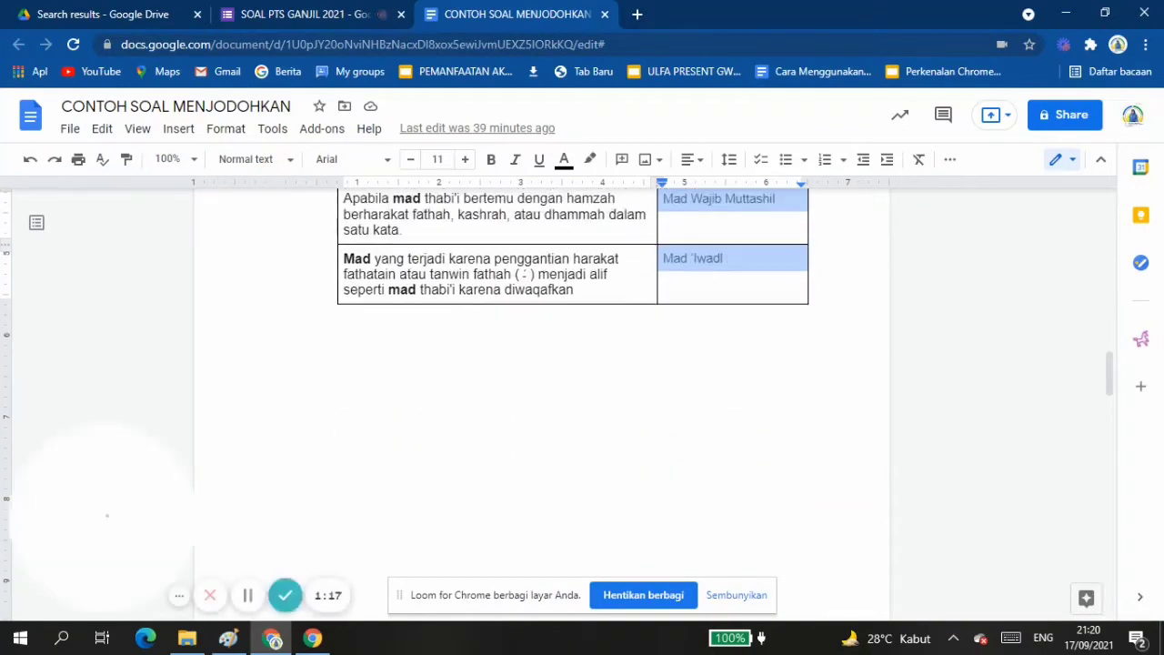
pyautogui.scroll(-10, 541, 400)
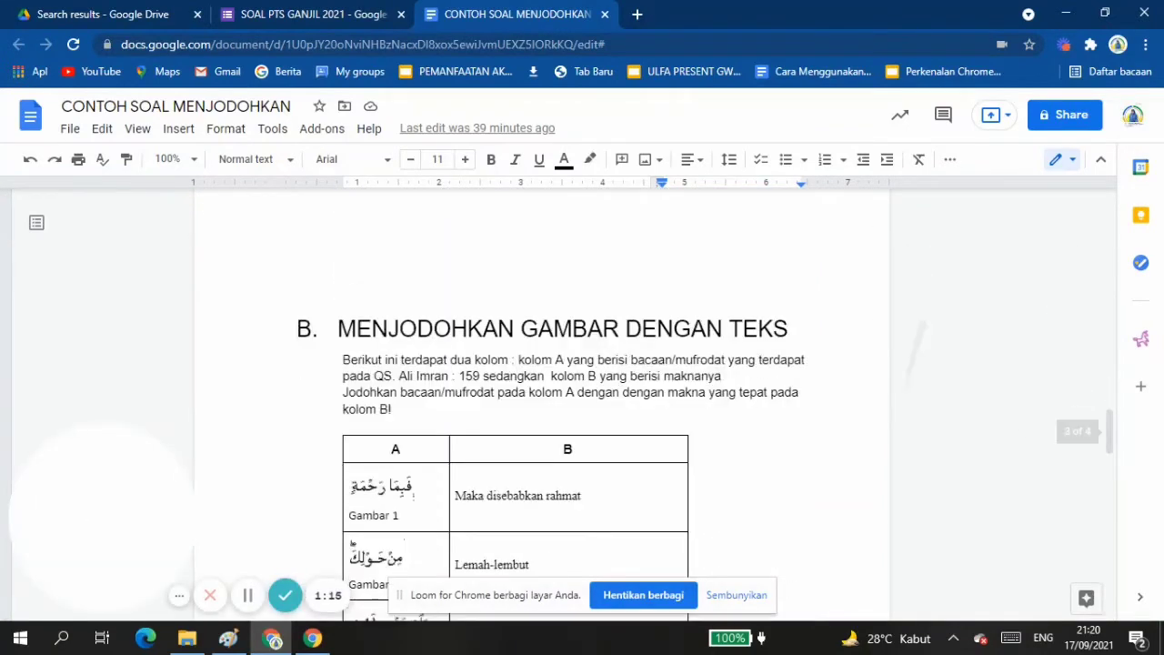
pyautogui.scroll(-4, 541, 400)
pyautogui.scroll(3, 789, 549)
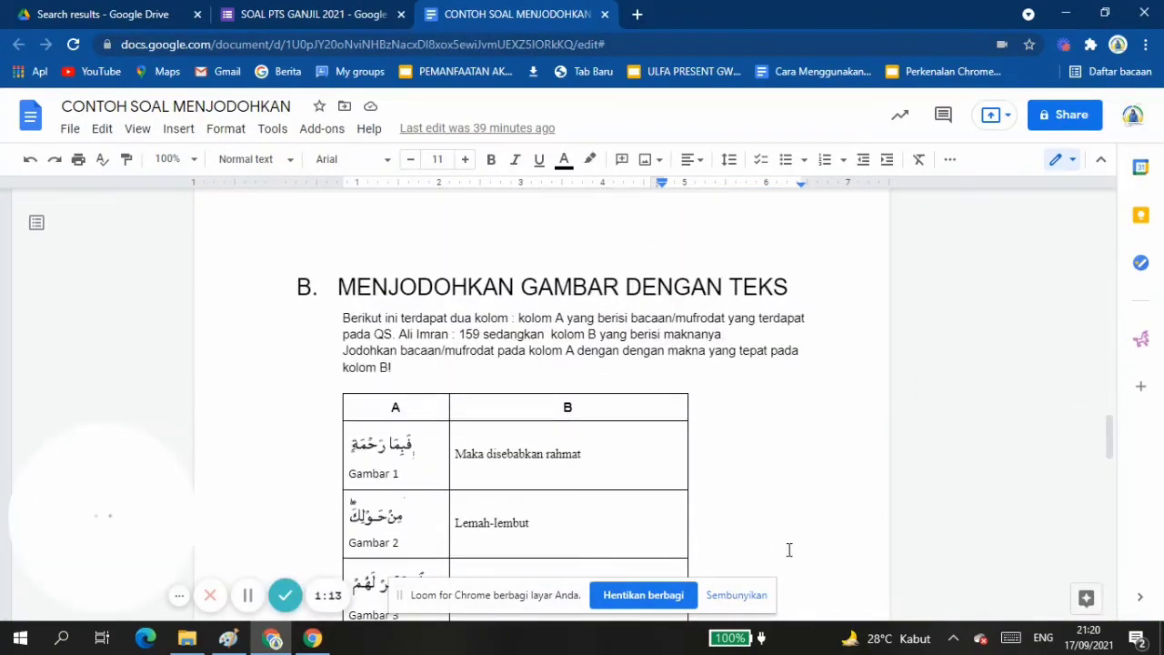
pyautogui.tripleClick(327, 316)
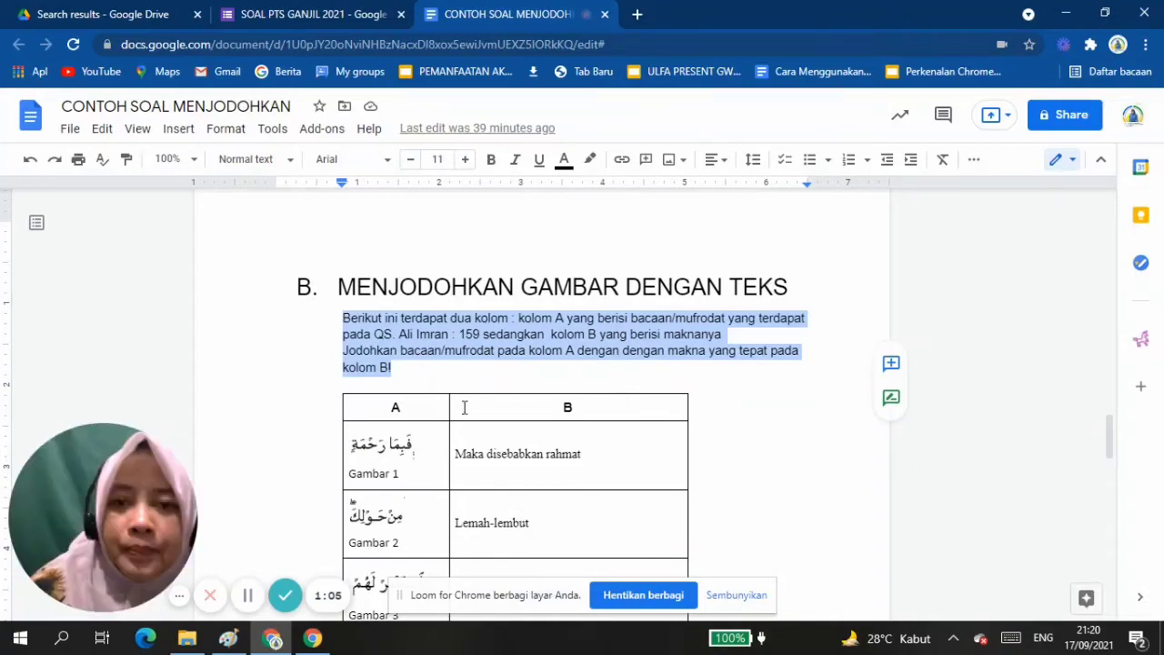
pyautogui.click(279, 15)
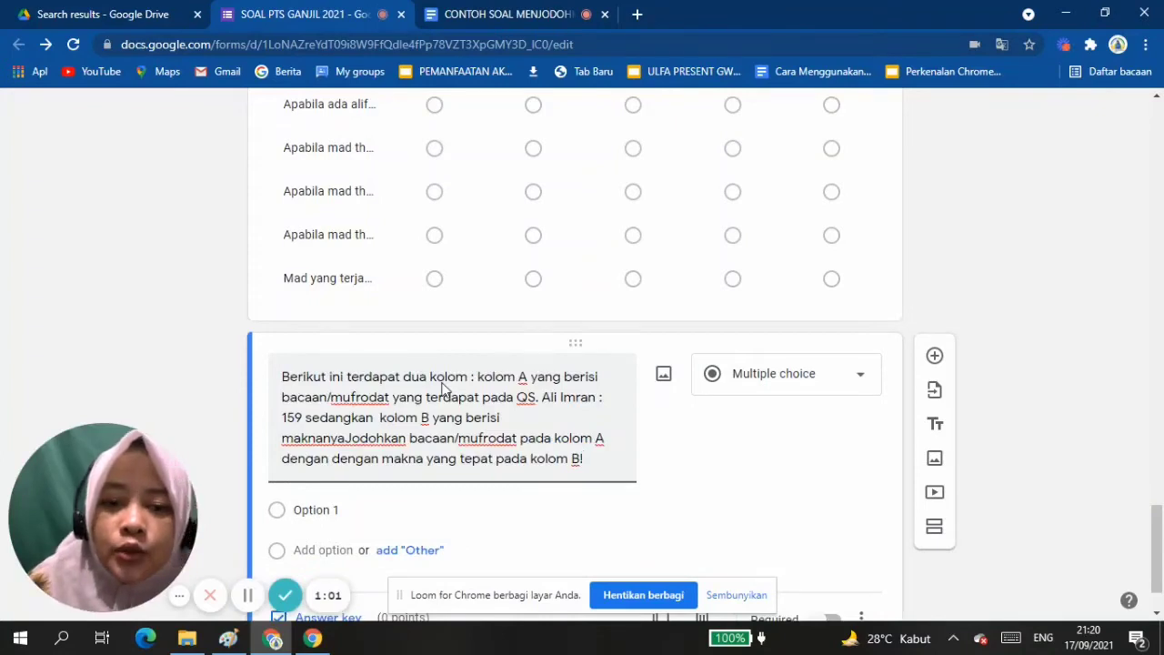
pyautogui.scroll(-1, 443, 387)
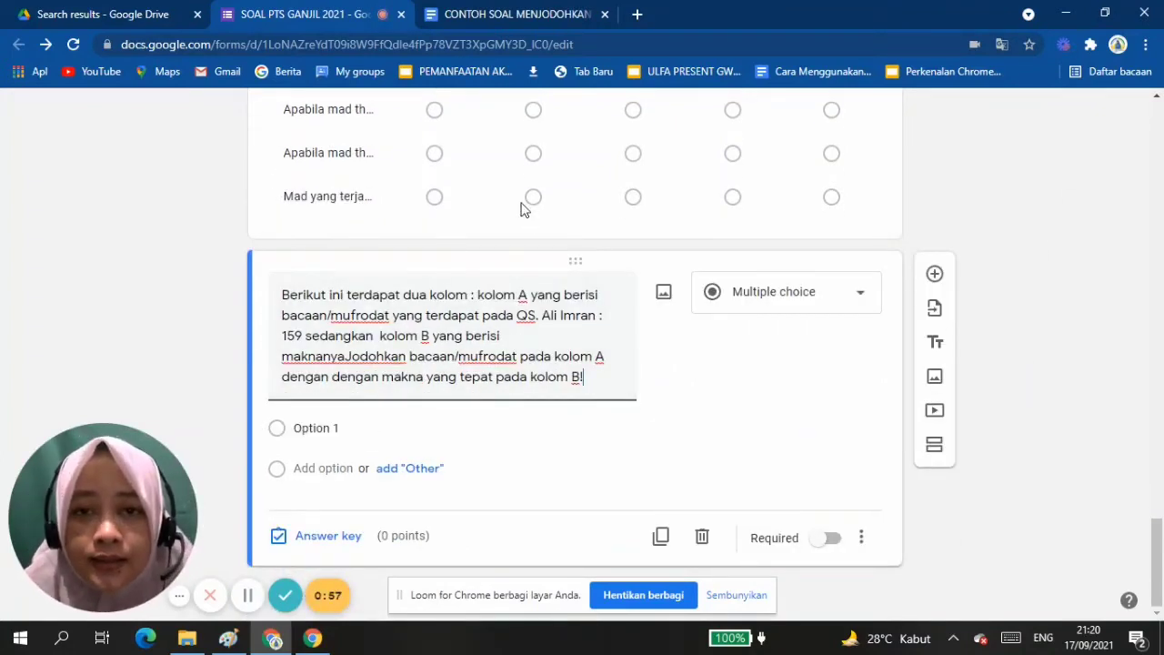
# Examine the table pairing column A pictures with column B meanings in section B of the CONTOH SOAL MENJODOHKAN document.
pyautogui.click(499, 15)
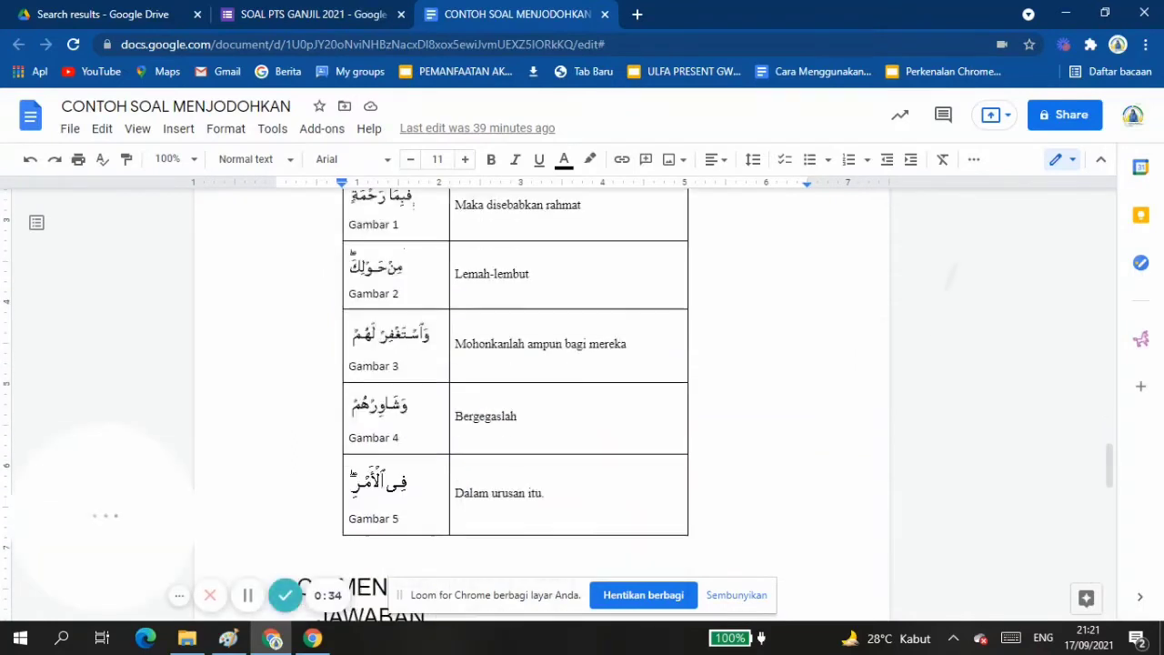
pyautogui.scroll(1, 516, 404)
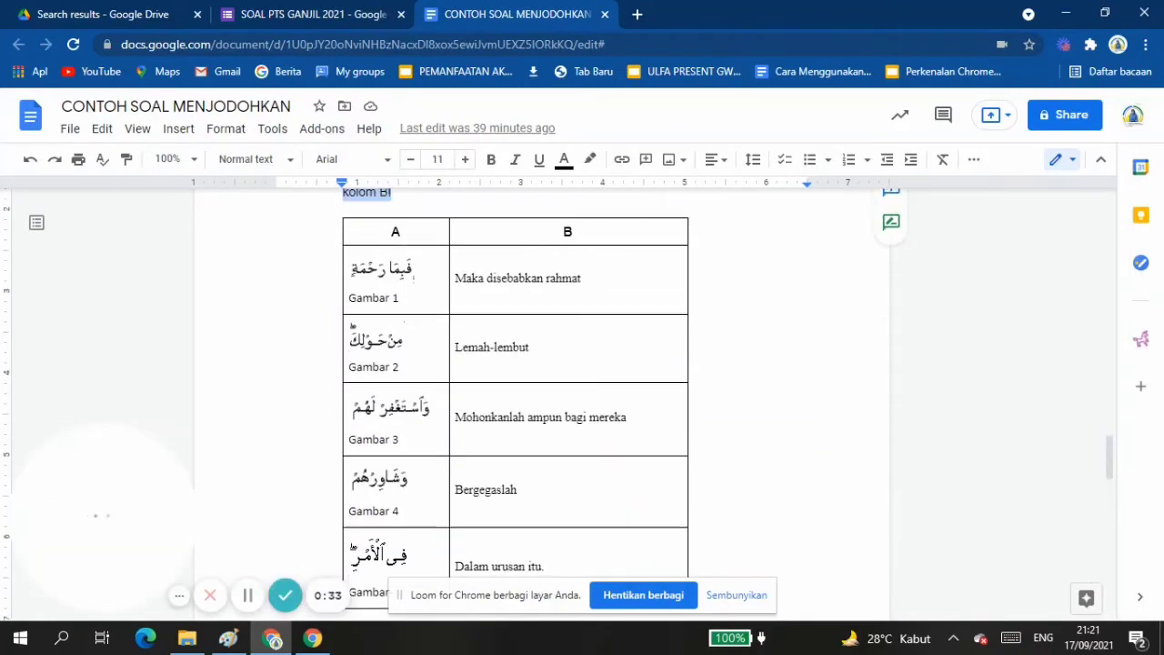
pyautogui.click(291, 18)
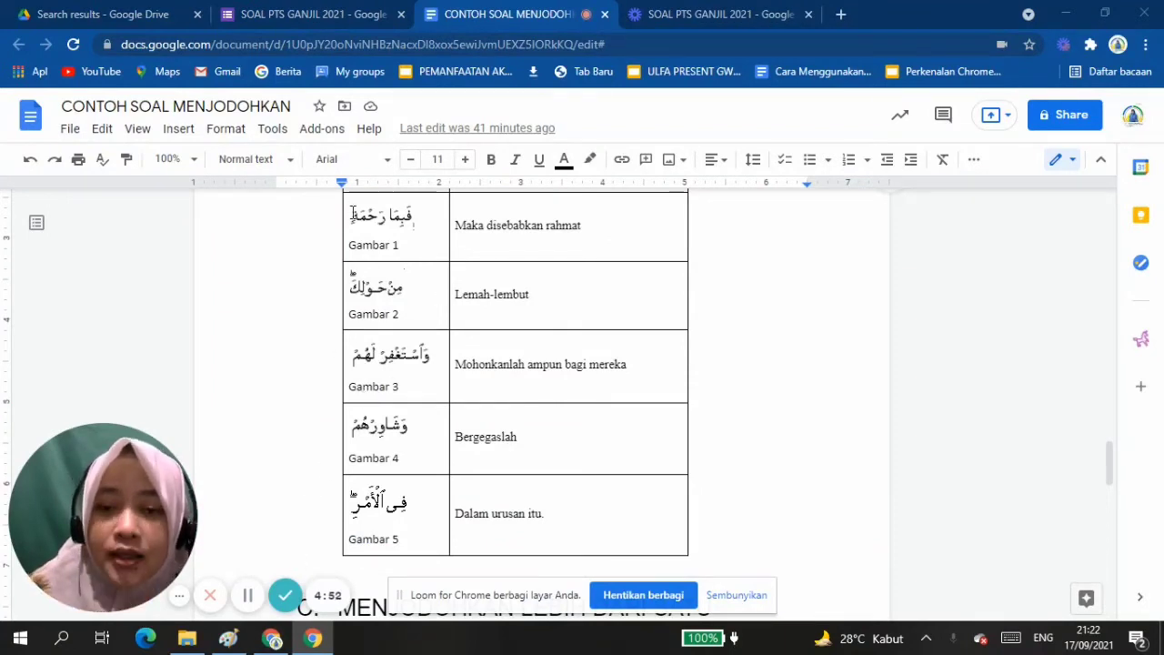
# Open Snipping Tool and capture column A of the document's table, from Gambar 1 to Gambar 5.
pyautogui.click(60, 640)
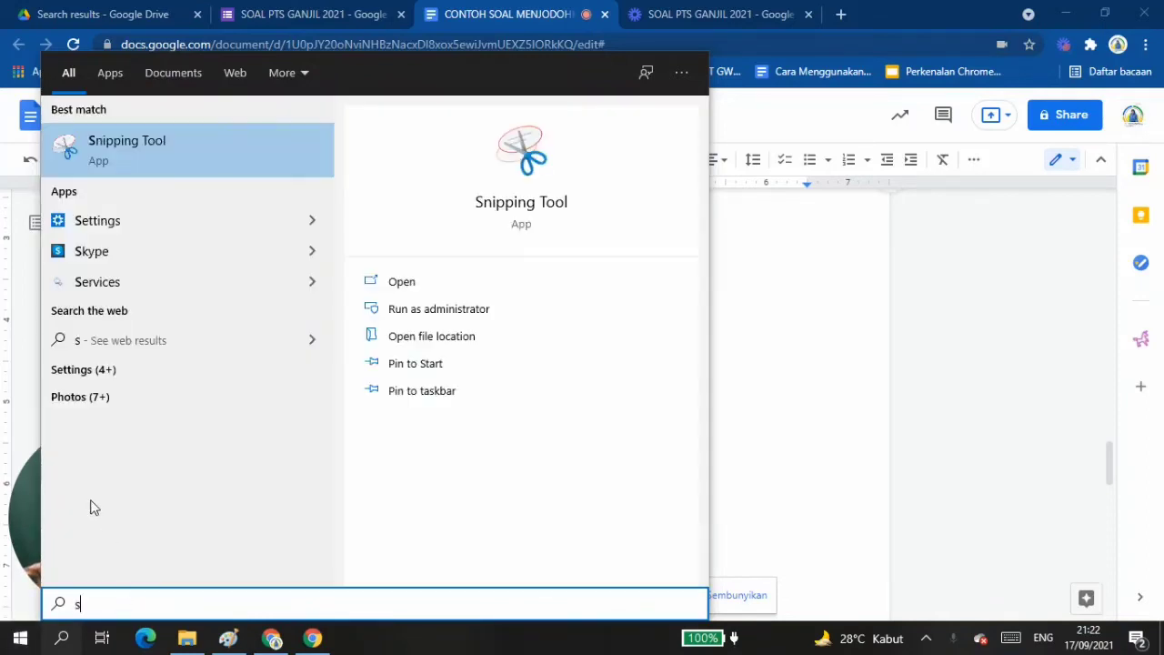
pyautogui.click(533, 204)
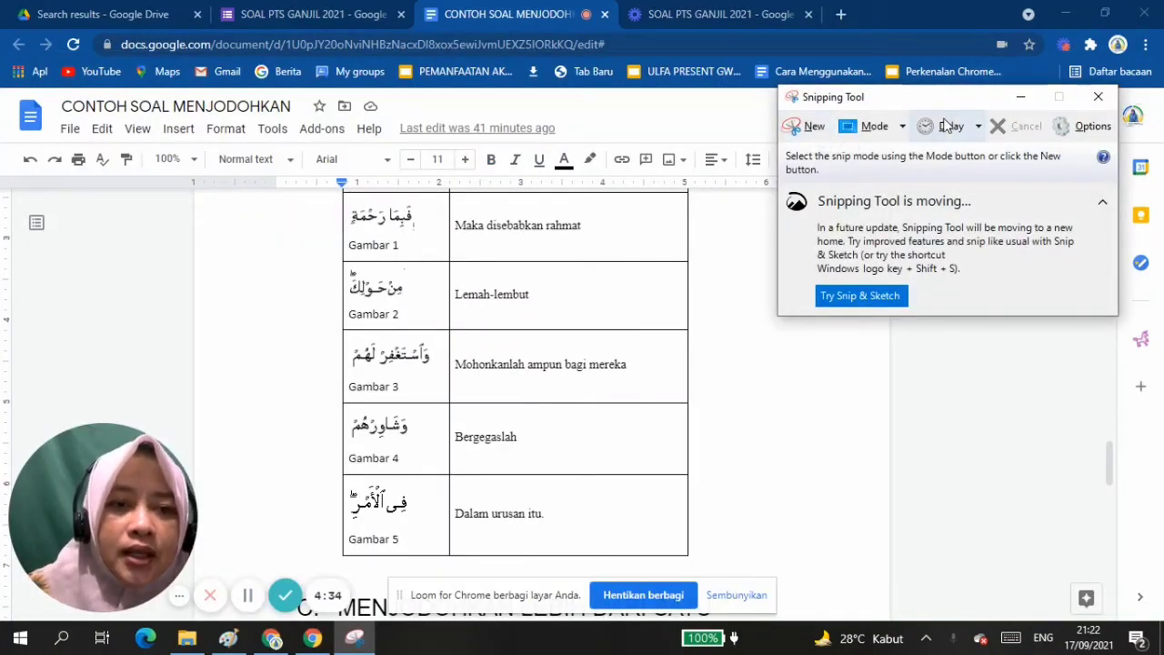
pyautogui.moveTo(936, 95); pyautogui.dragTo(970, 47)
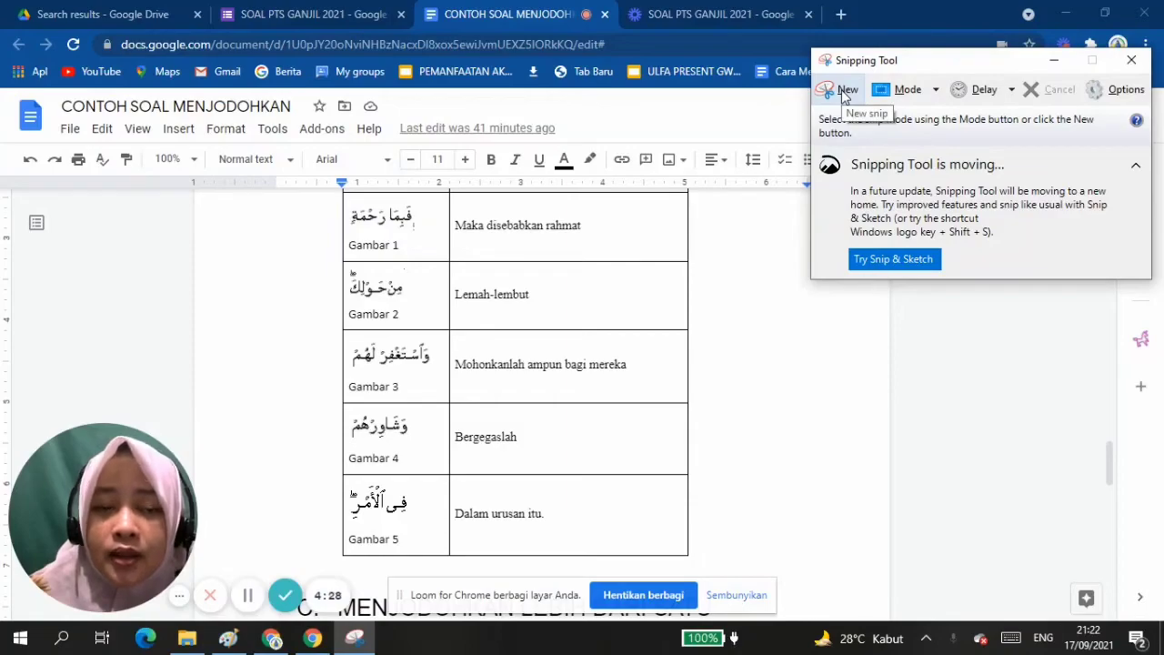
pyautogui.click(843, 92)
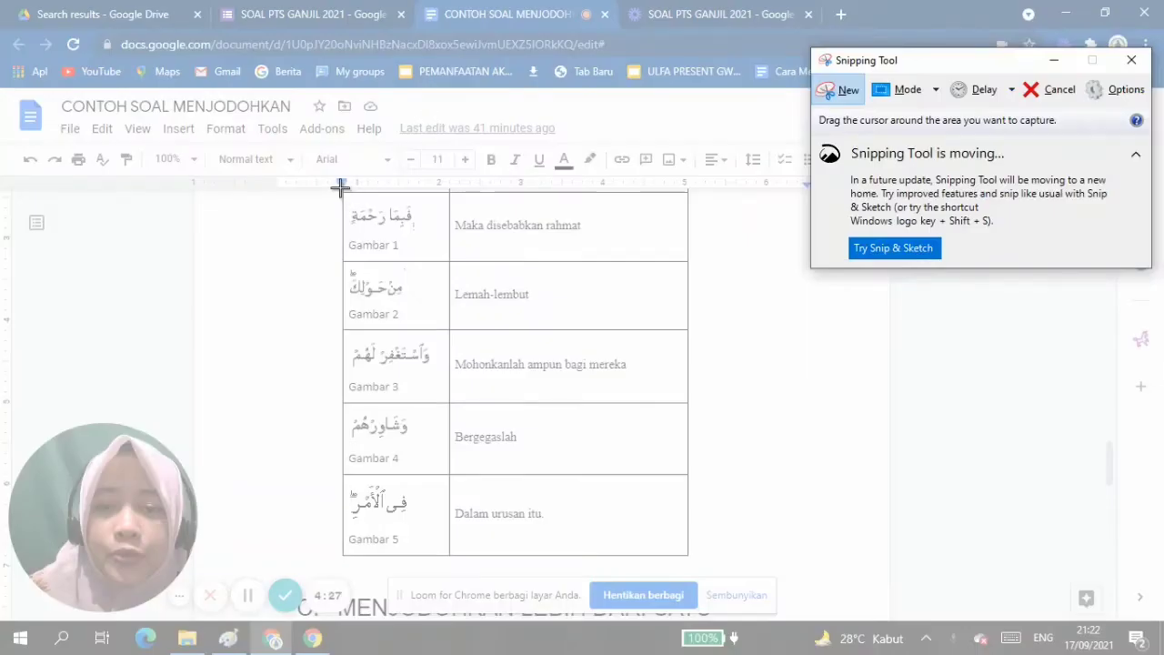
pyautogui.moveTo(338, 189); pyautogui.dragTo(447, 561)
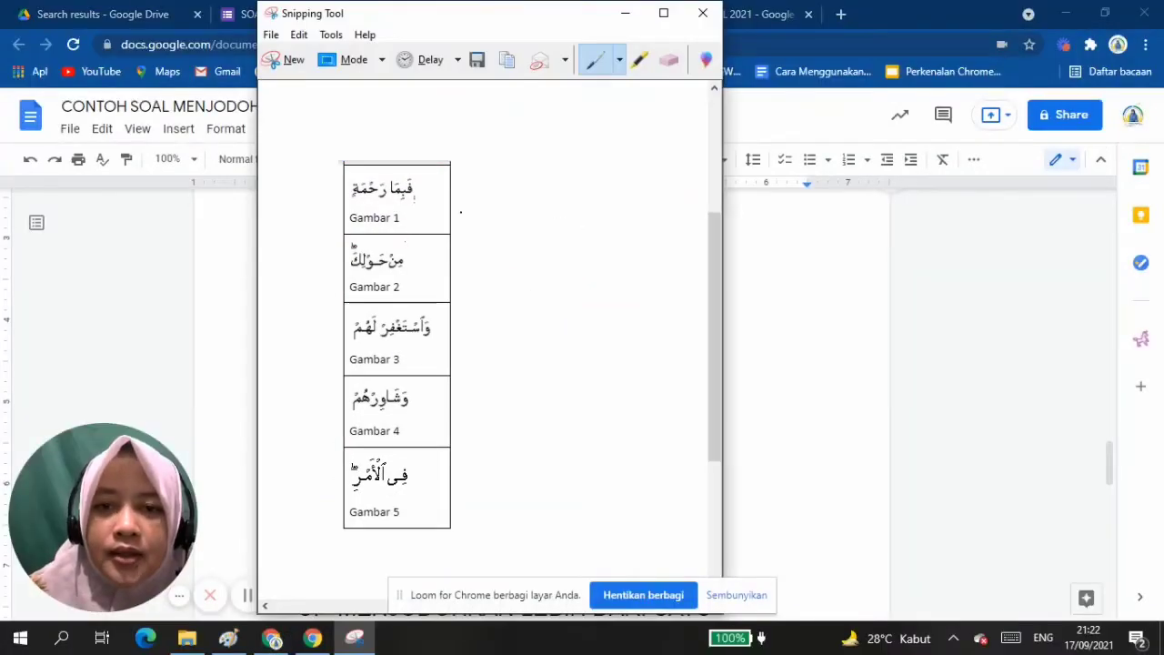
# Start saving the snip, and create and open a new folder named soal PTS inside Pictures.
pyautogui.click(477, 61)
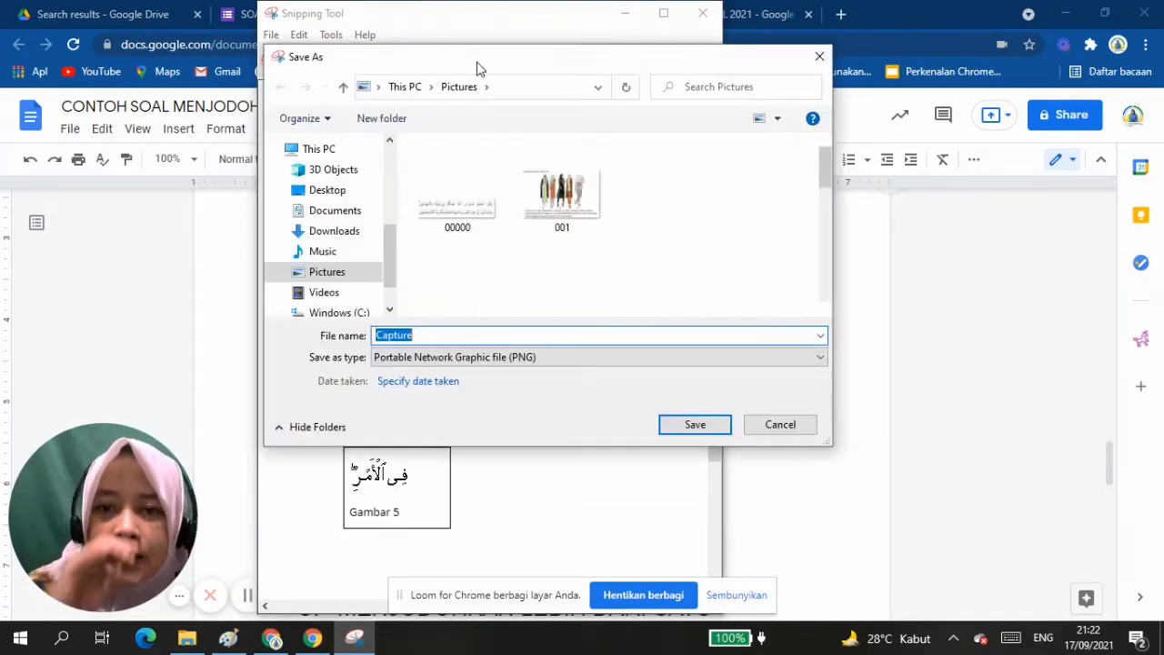
pyautogui.click(352, 274)
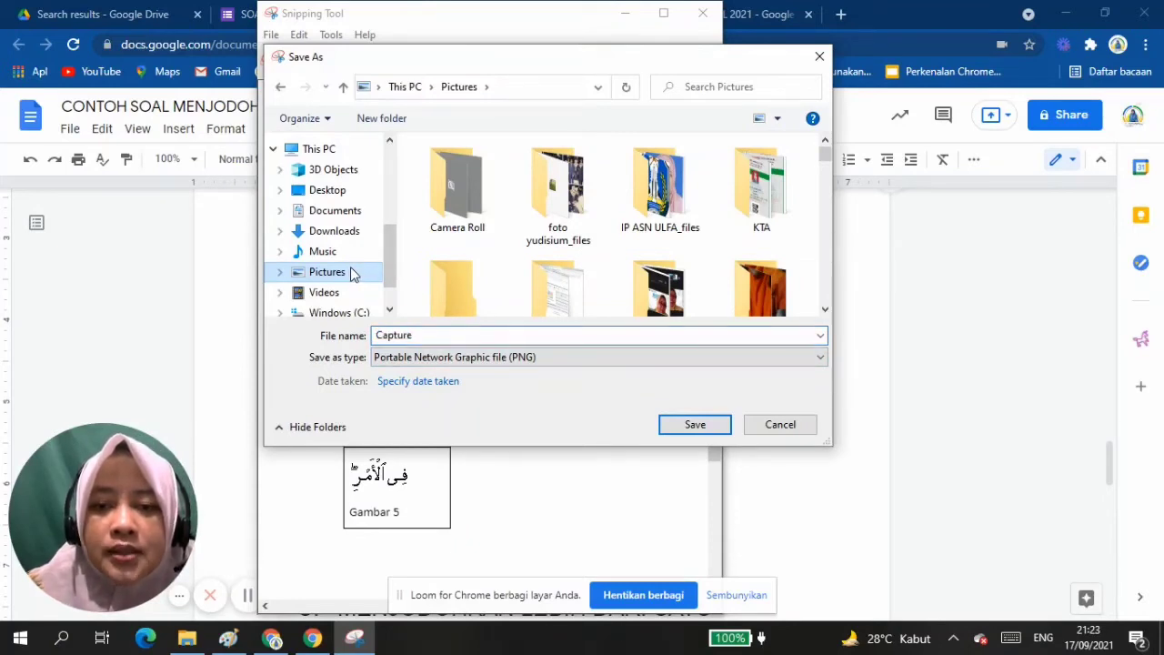
pyautogui.click(380, 120)
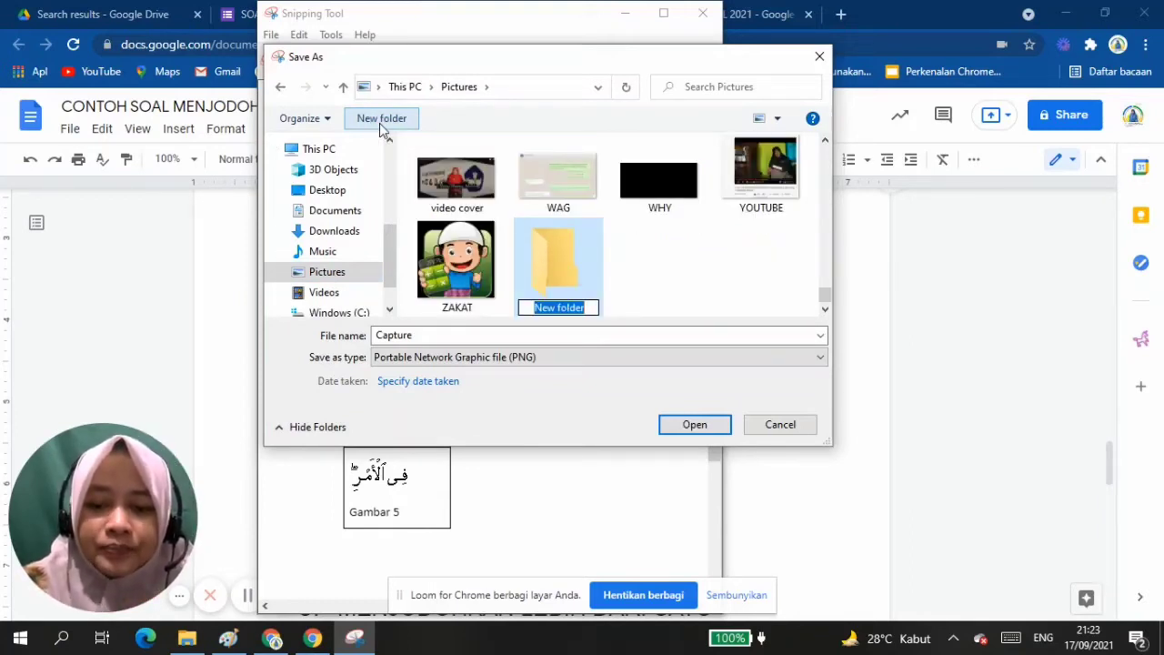
pyautogui.write('soal')
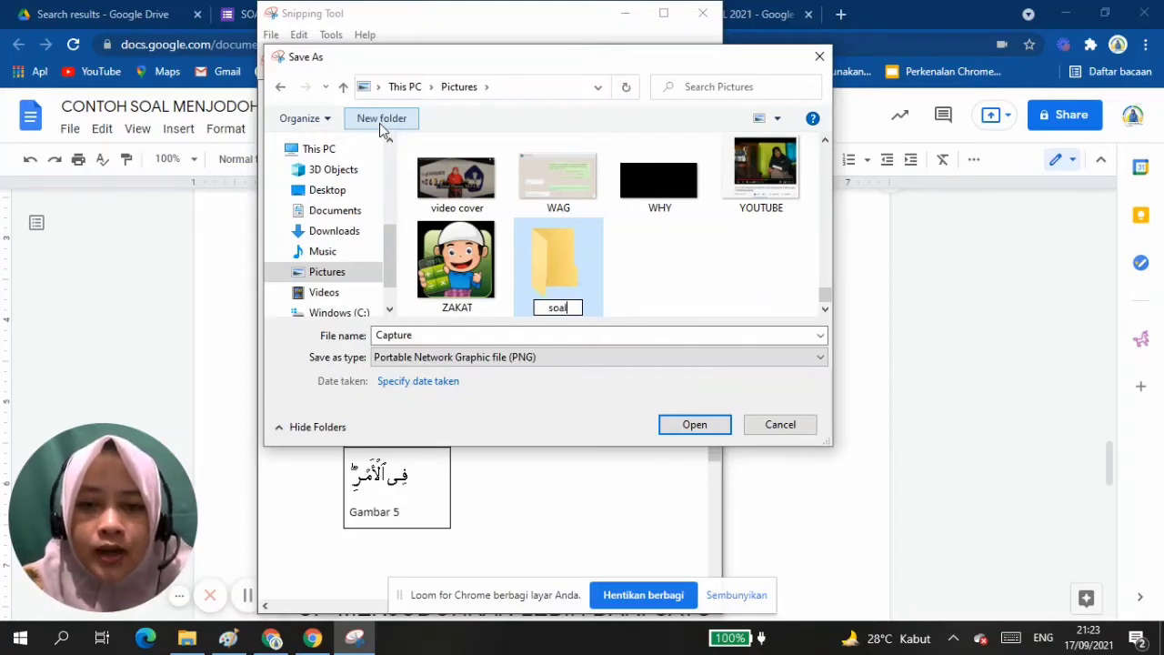
pyautogui.press('capslock')
pyautogui.write('P')
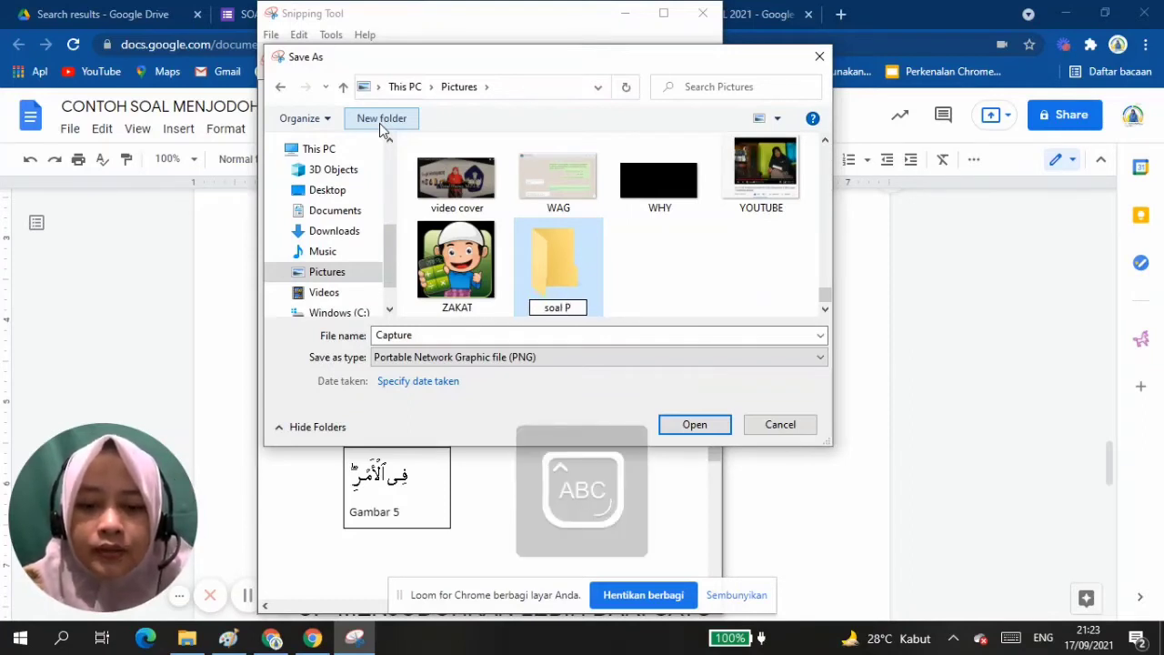
pyautogui.write('TS')
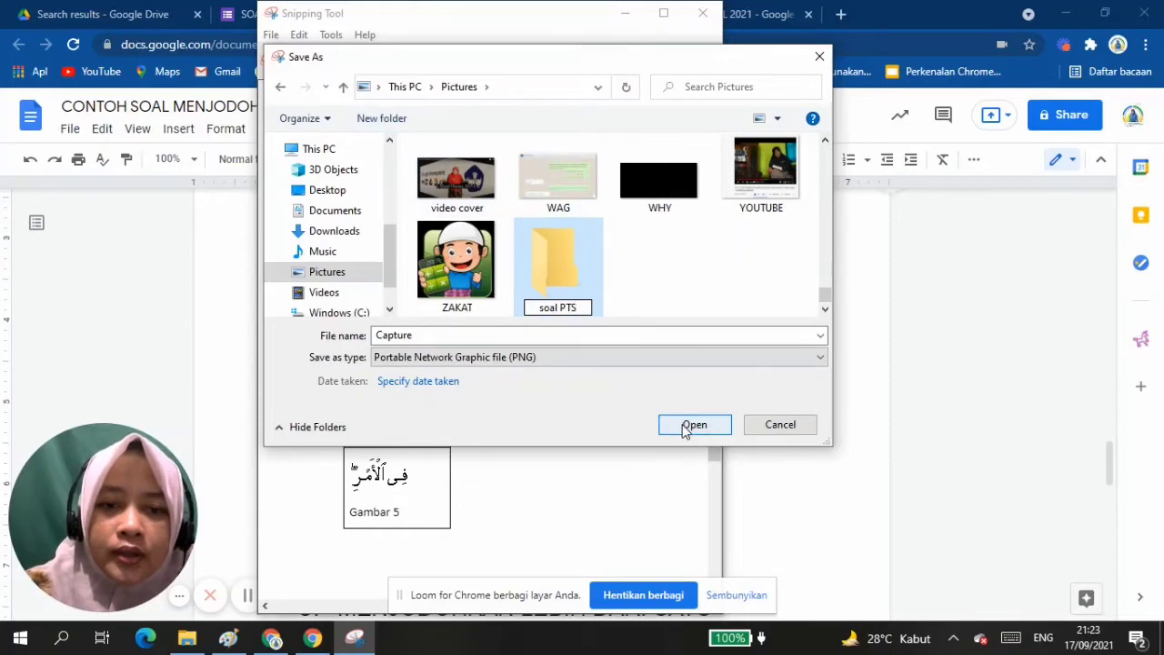
pyautogui.click(688, 427)
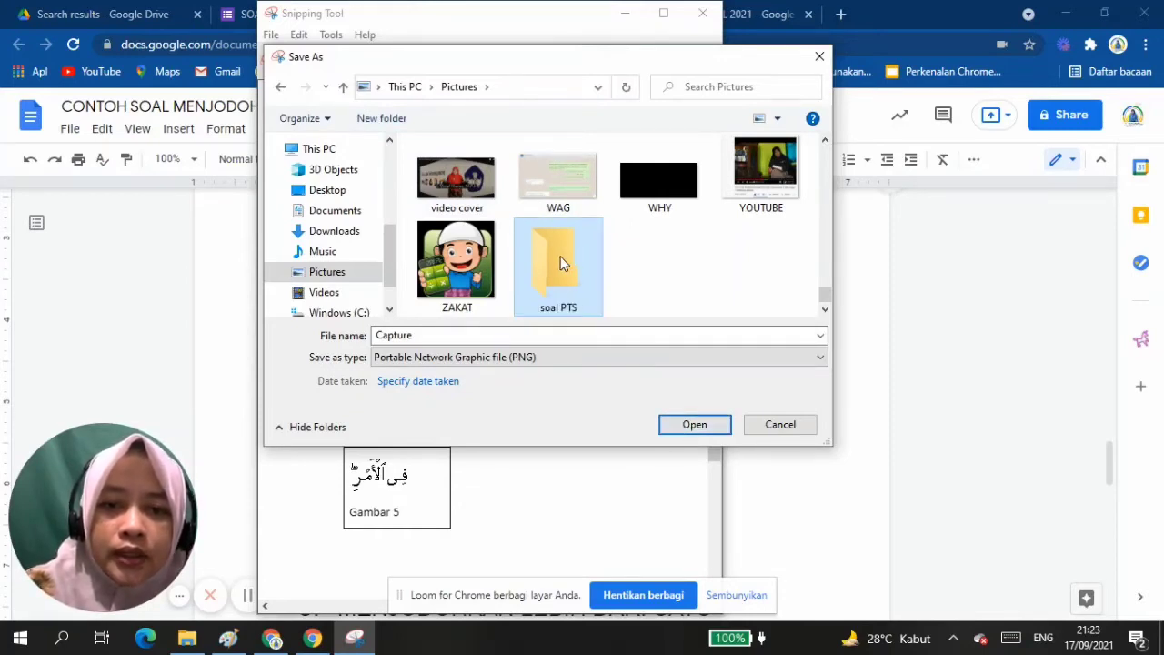
pyautogui.click(687, 429)
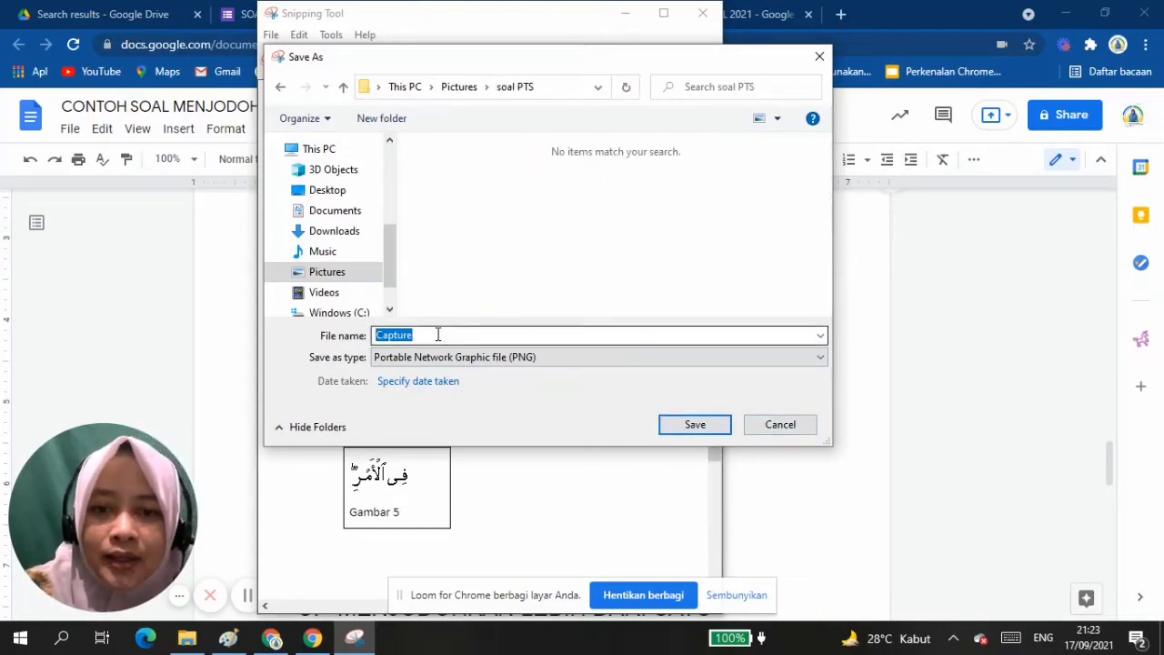
# Save the snip as a PNG named SOAL 3 in the soal PTS folder and close Snipping Tool.
pyautogui.write('SOAL 3')
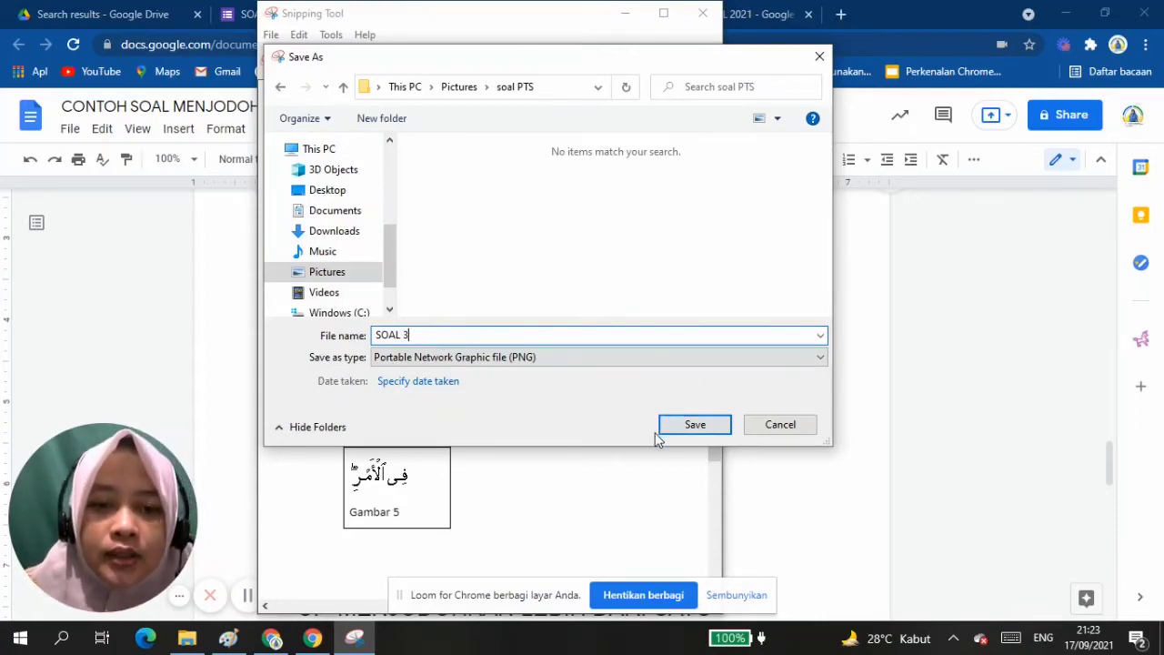
pyautogui.click(693, 425)
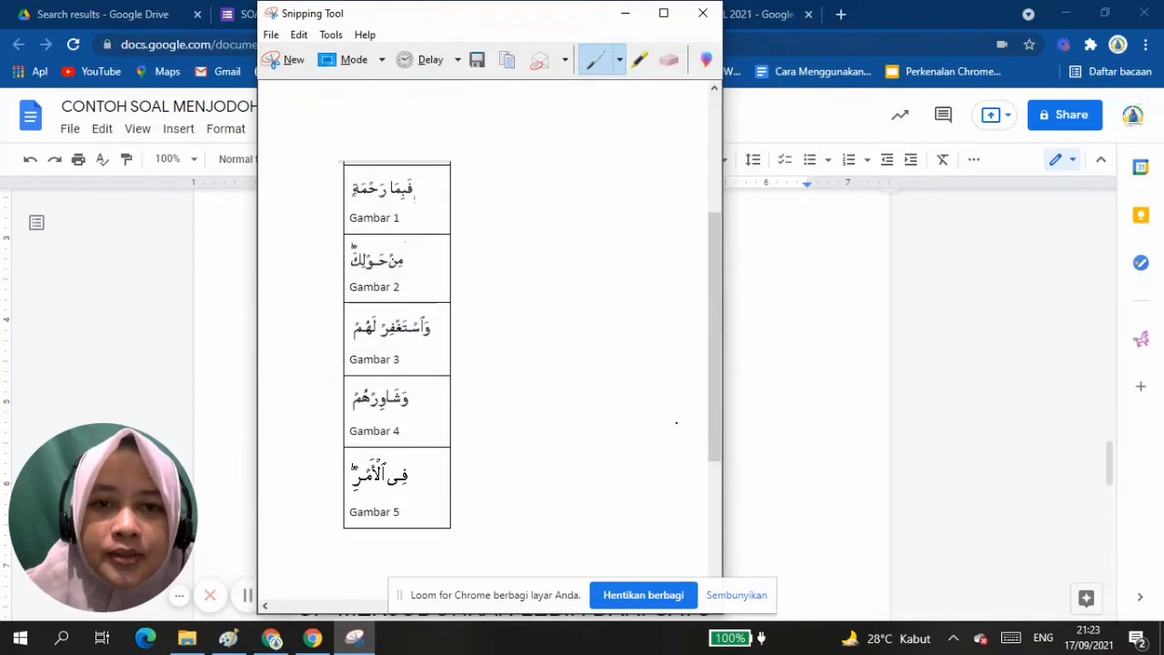
pyautogui.click(704, 16)
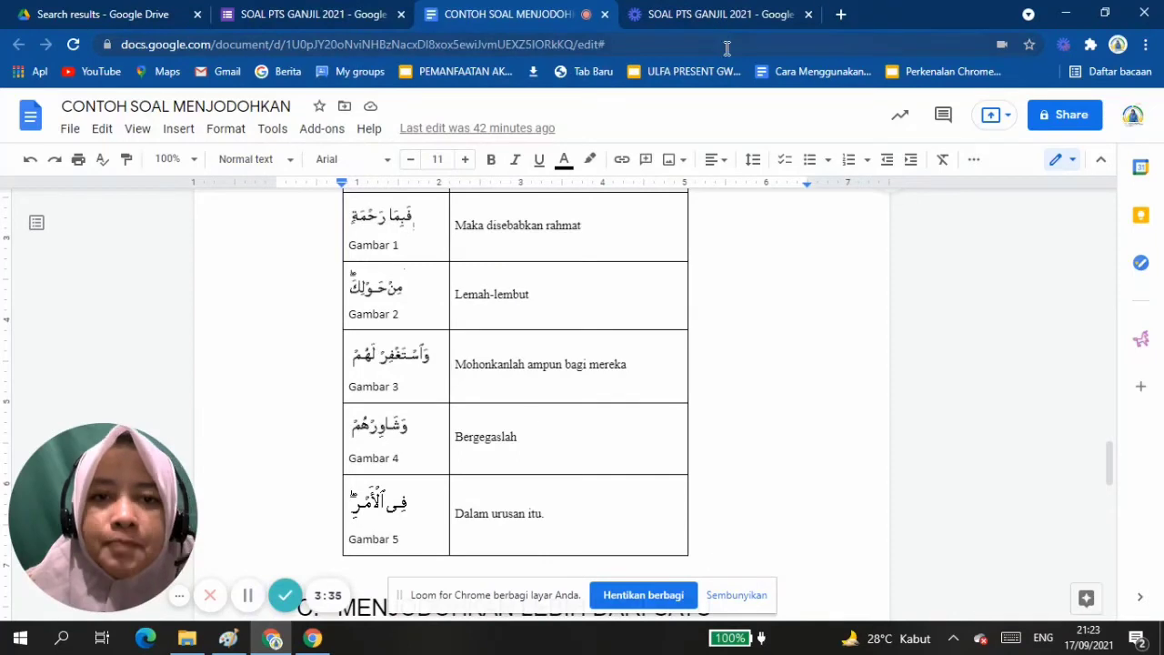
# Return to the form and insert the SOAL 3 image from the soal PTS folder in Pictures into the Ali Imran : 159 matching question.
pyautogui.click(343, 13)
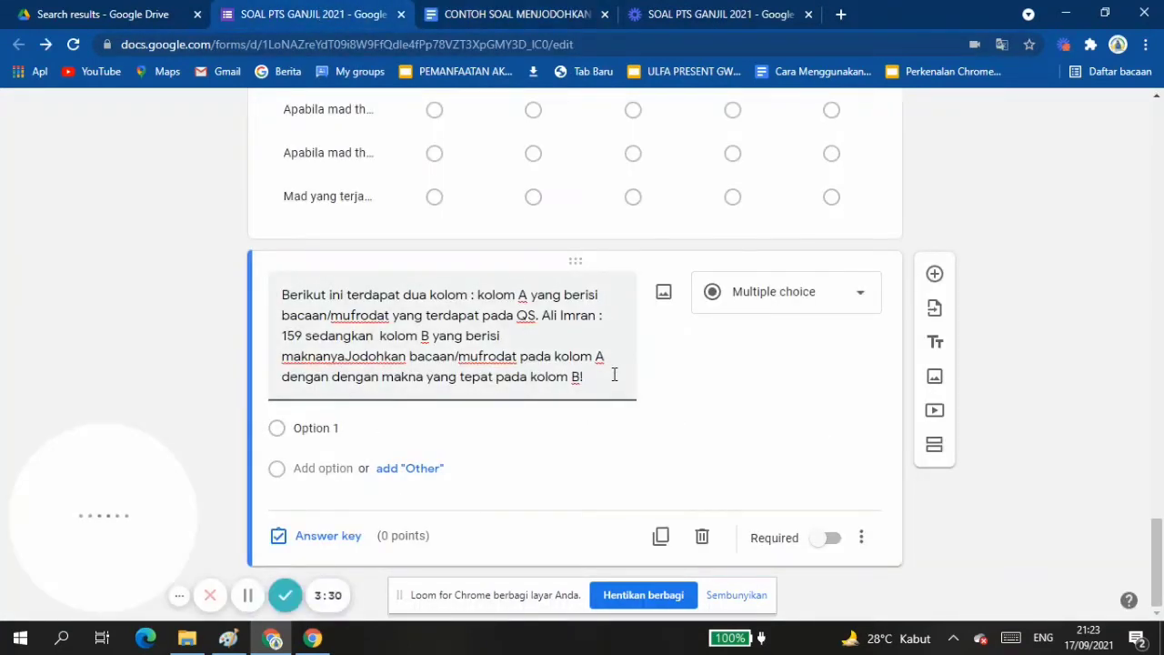
pyautogui.click(663, 292)
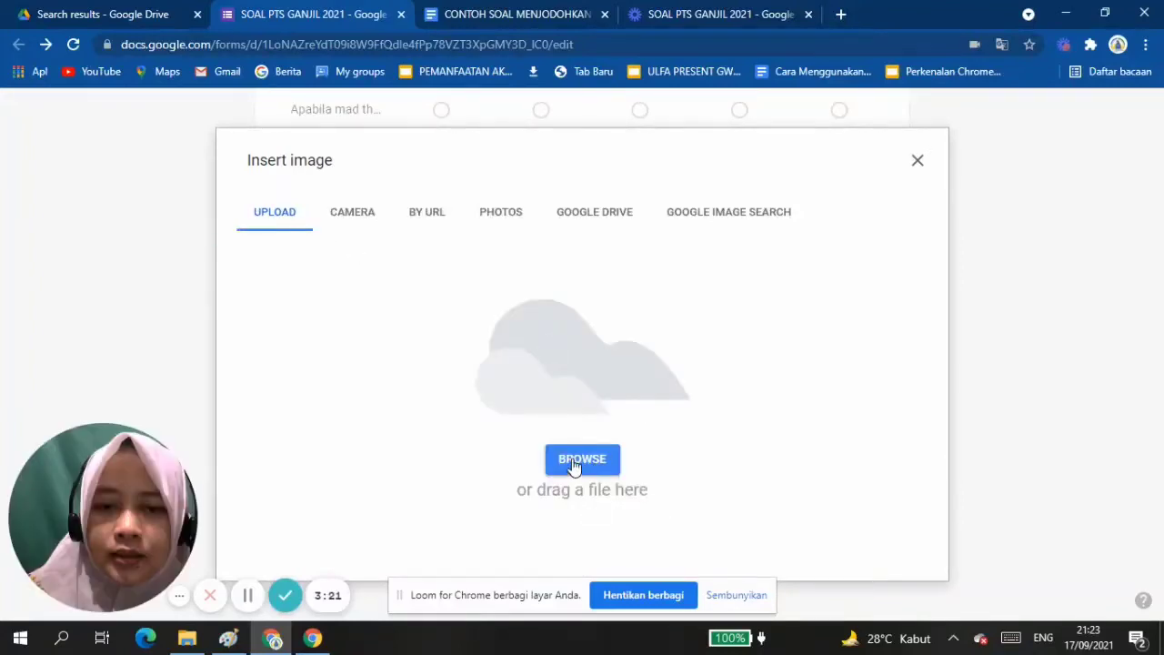
pyautogui.click(579, 459)
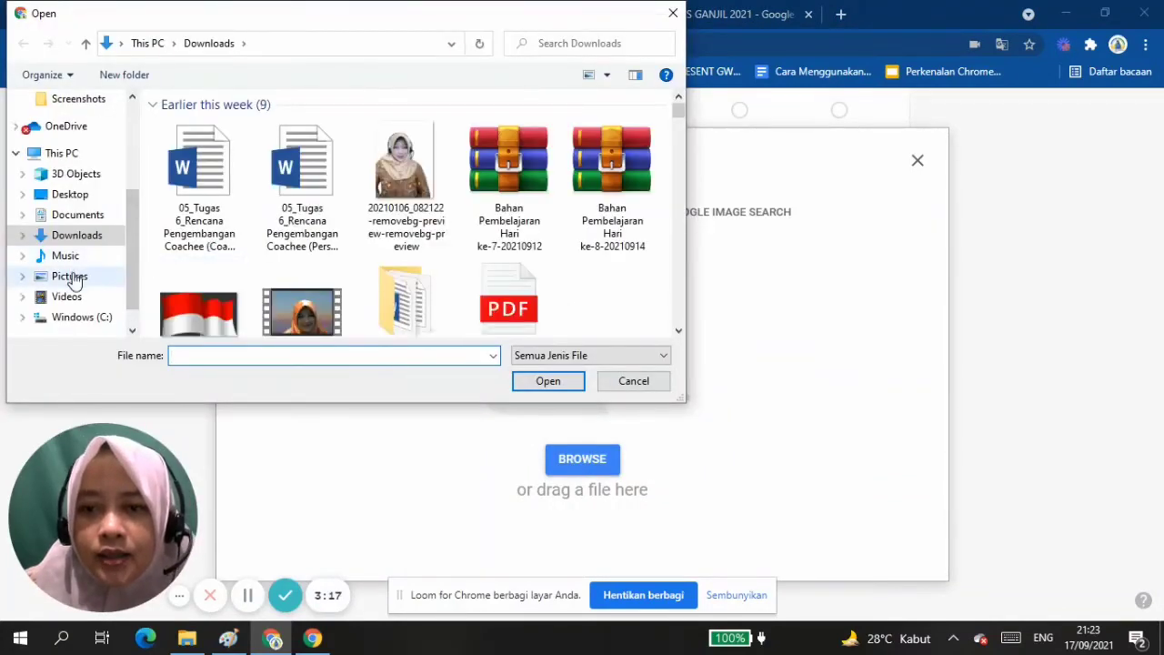
pyautogui.click(71, 278)
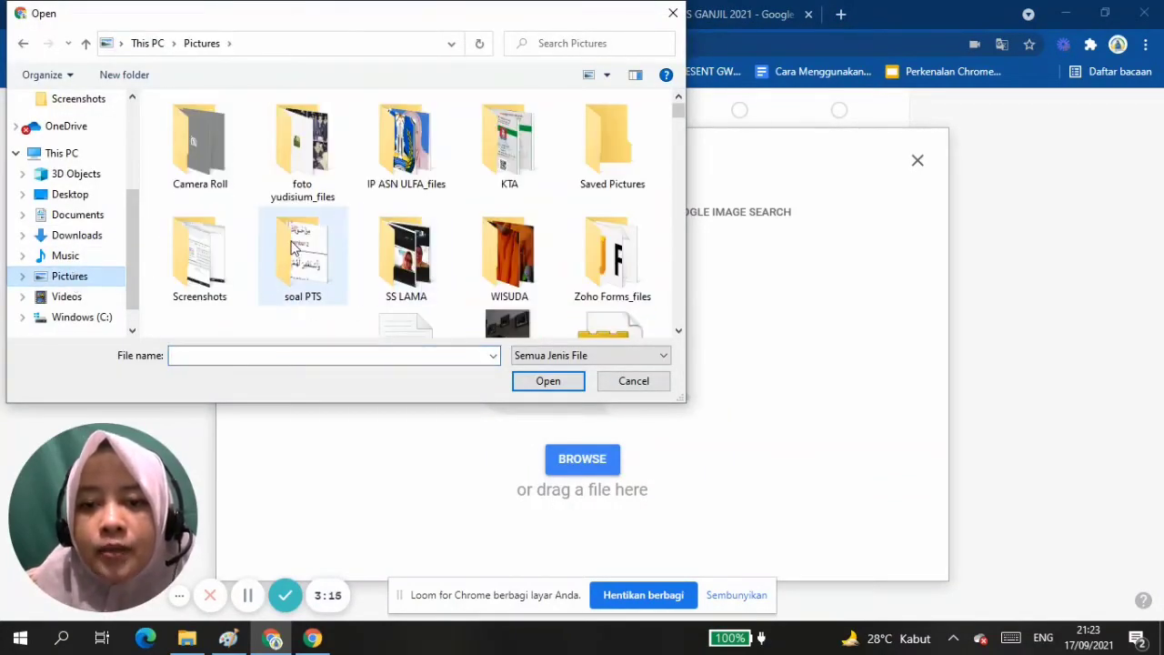
pyautogui.doubleClick(295, 241)
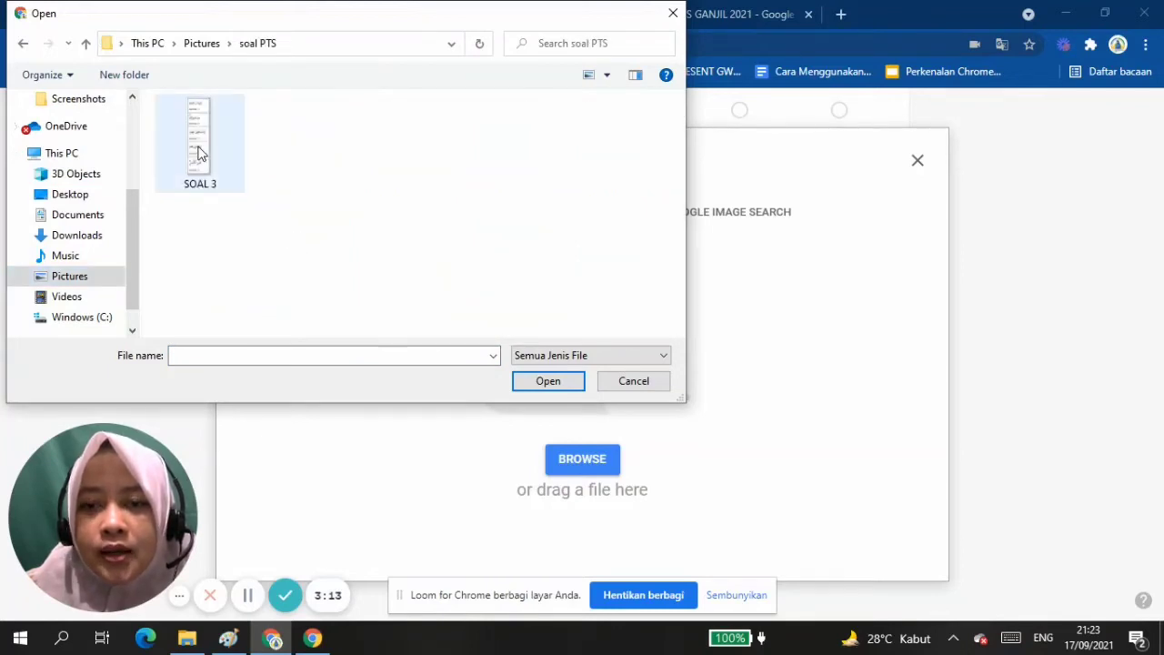
pyautogui.click(199, 155)
pyautogui.click(546, 384)
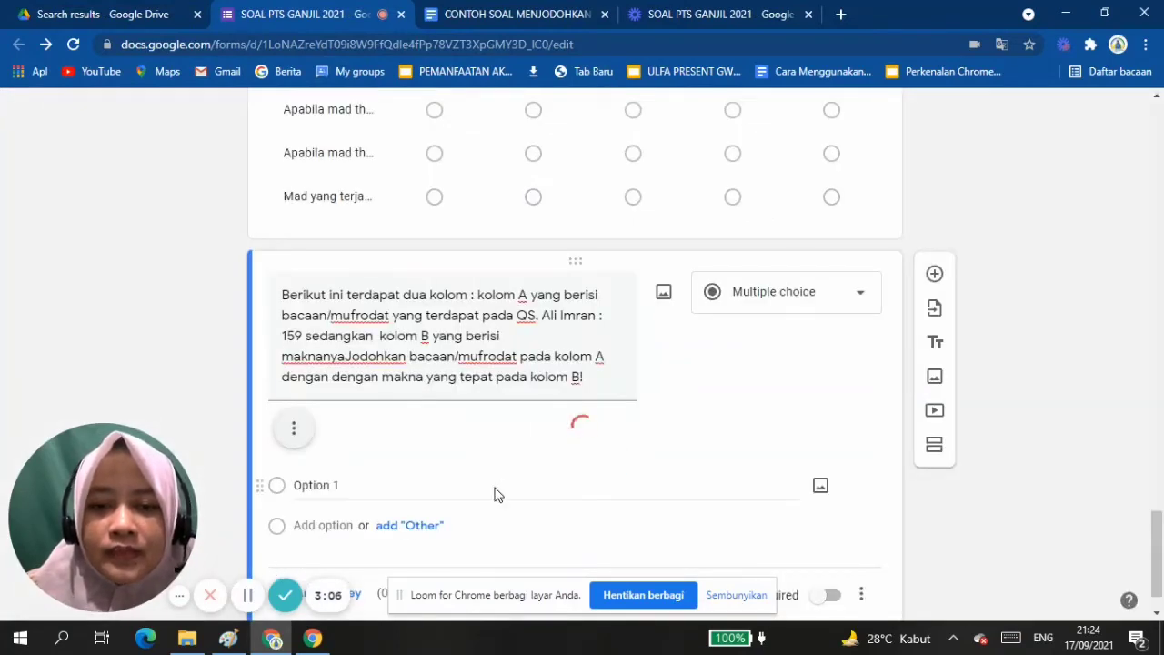
# Change the picture matching question's type from multiple choice to Multiple choice grid.
pyautogui.scroll(-3, 493, 495)
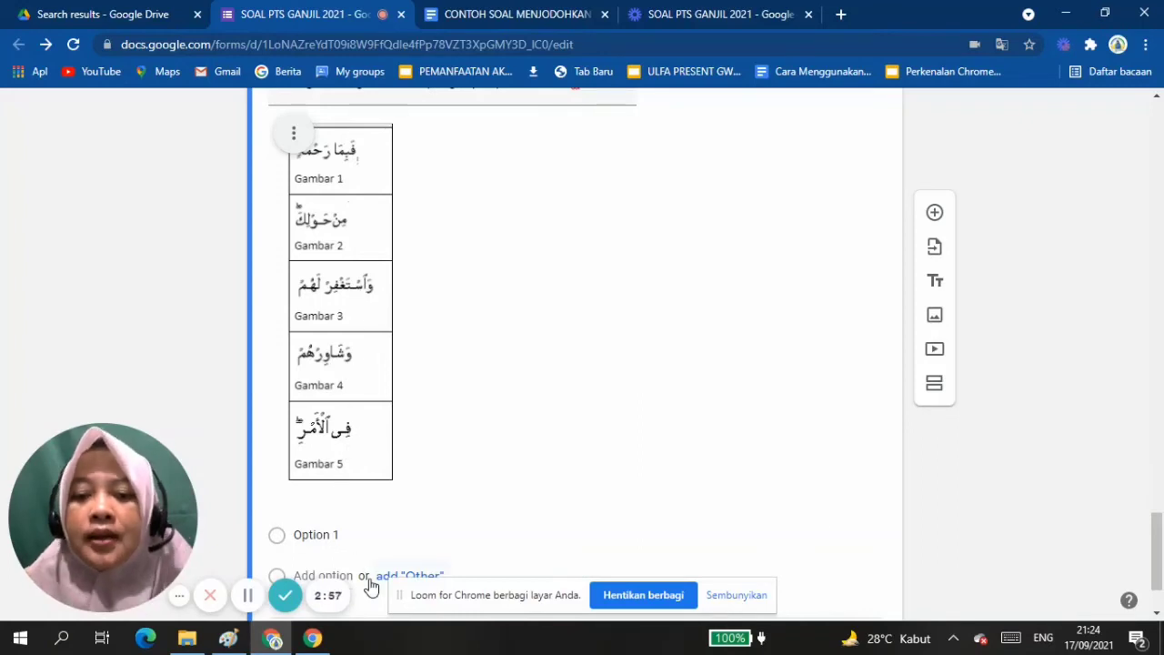
pyautogui.scroll(-1, 371, 588)
pyautogui.click(340, 428)
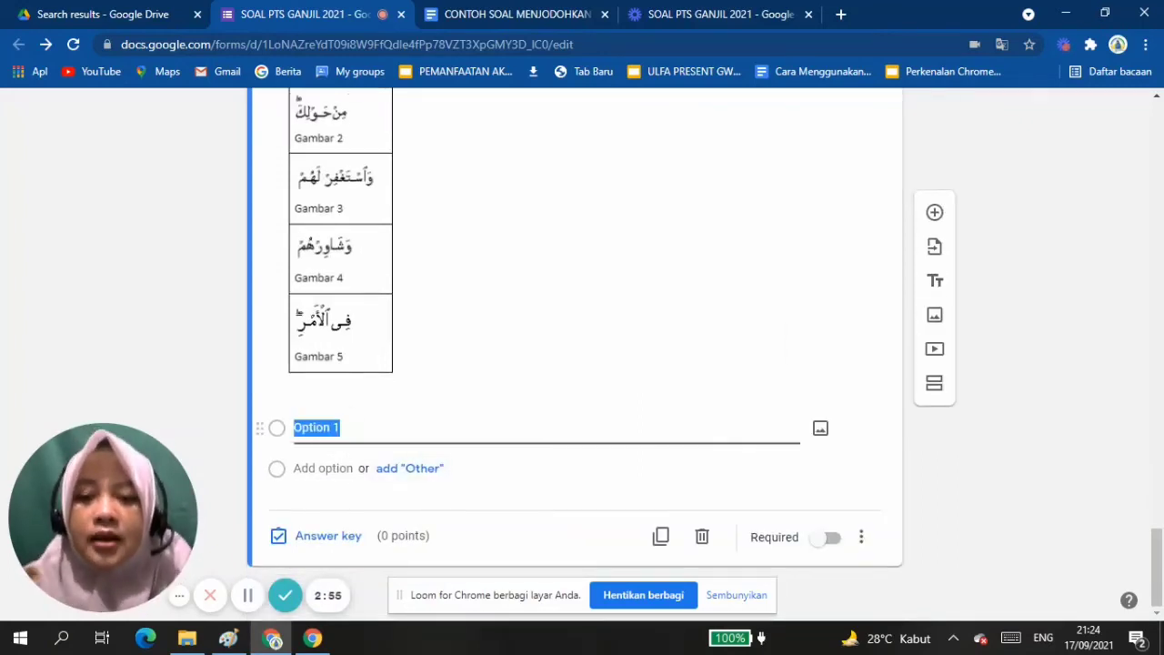
pyautogui.scroll(3, 575, 364)
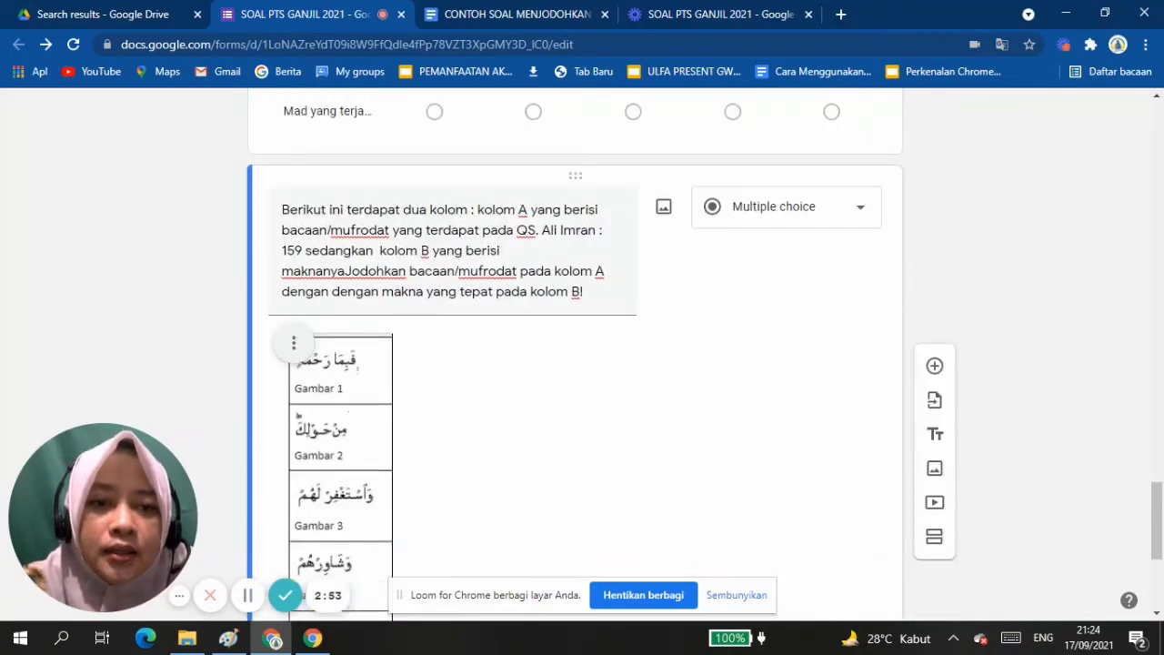
pyautogui.click(783, 214)
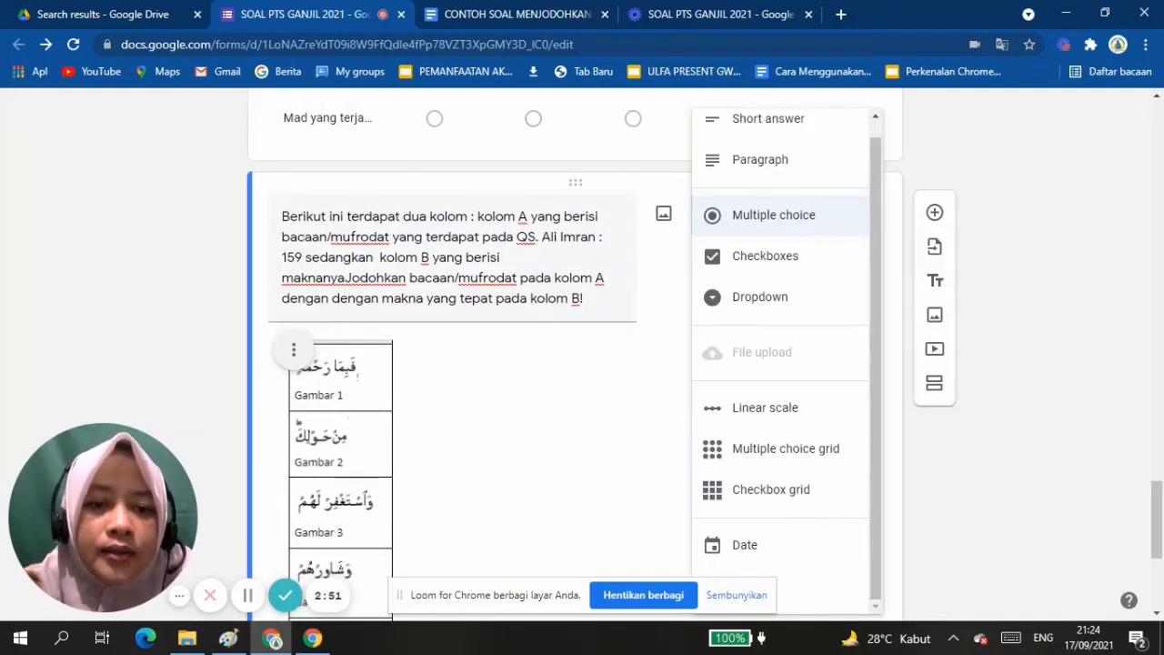
pyautogui.click(785, 448)
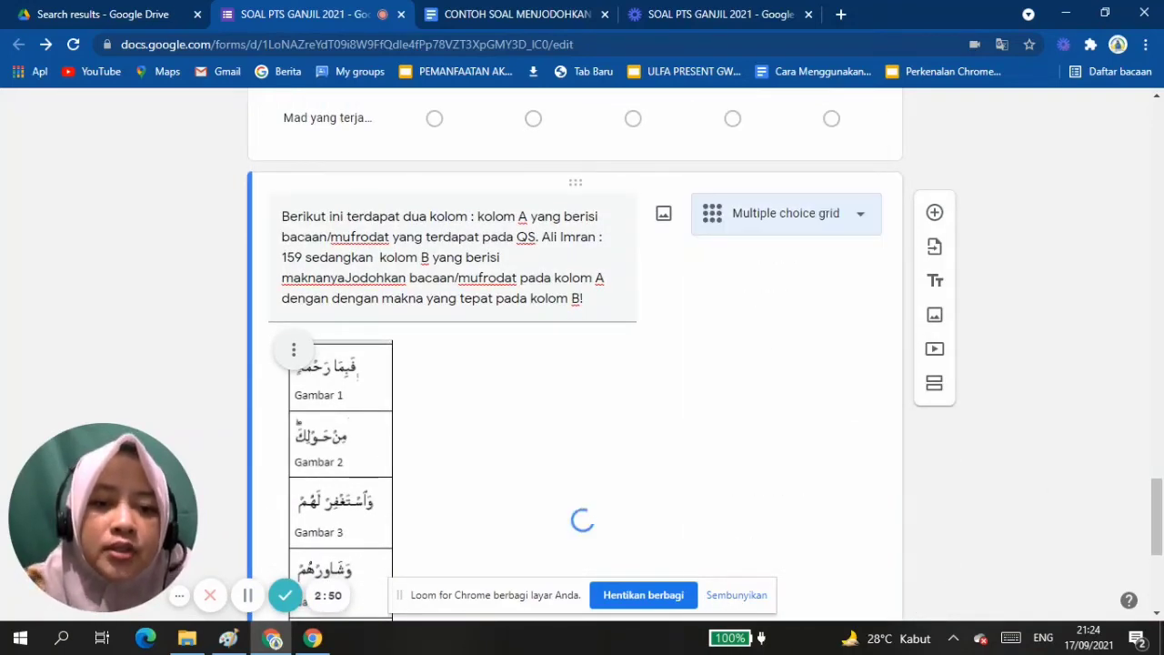
pyautogui.scroll(-1, 785, 448)
pyautogui.scroll(-2, 786, 448)
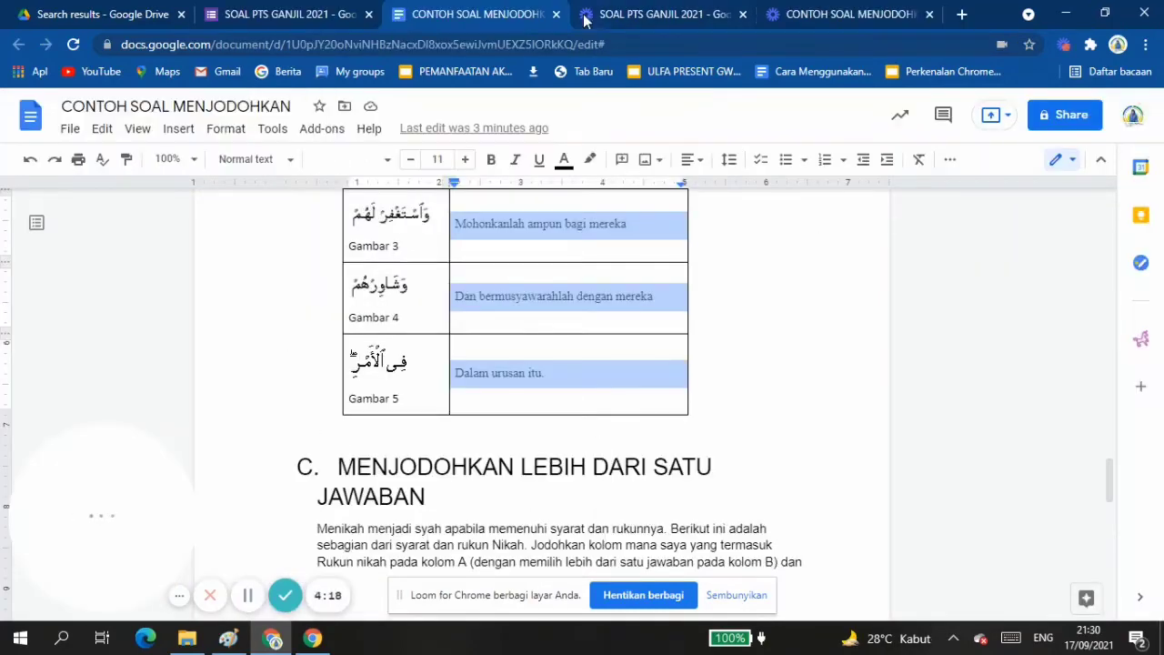
# Back in the form, replace Row 1 with the five copied column B meanings as grid rows and remove the surplus Row 6.
pyautogui.click(282, 14)
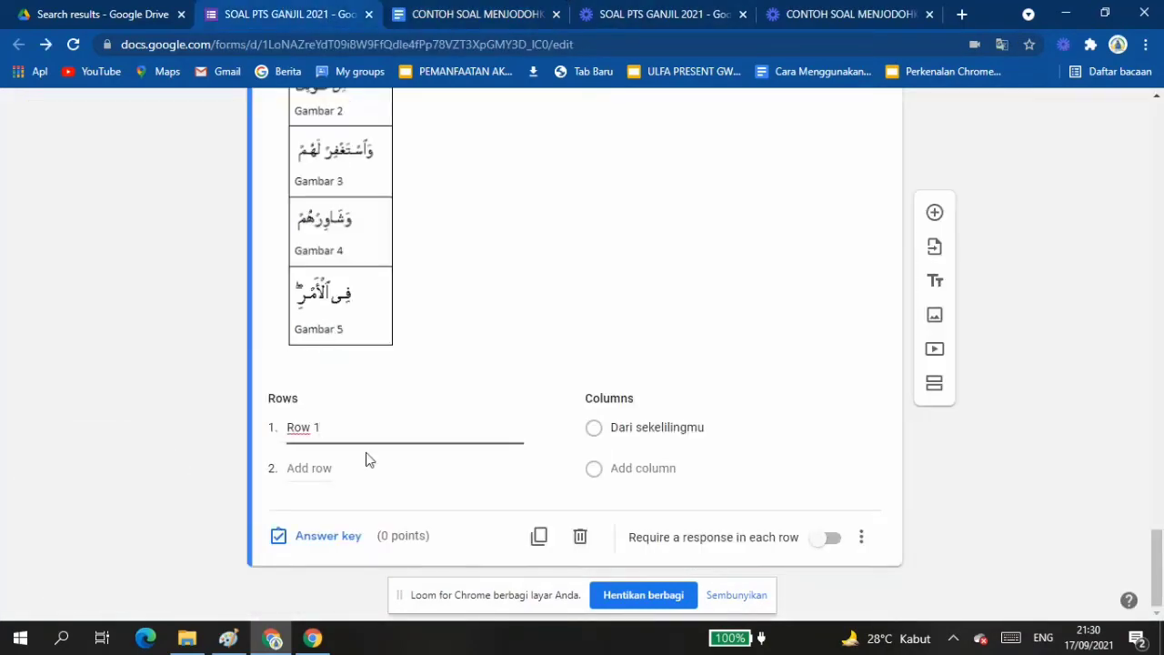
pyautogui.press('BackSpace')
pyautogui.press('BackSpace')
pyautogui.press('BackSpace')
pyautogui.press('BackSpace')
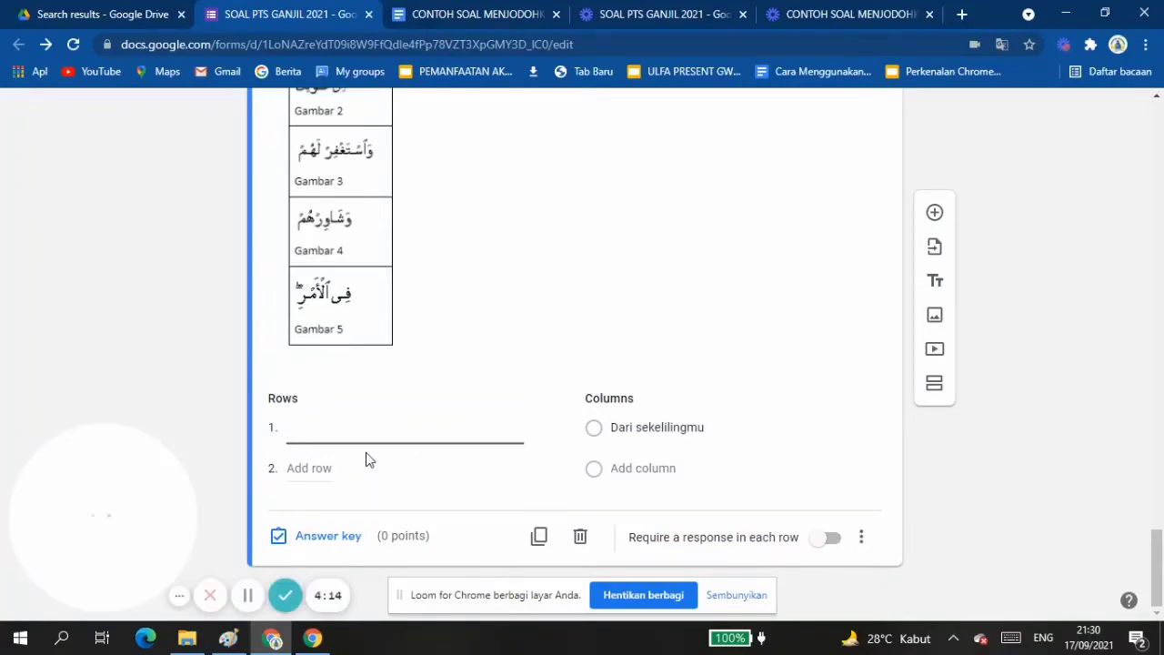
pyautogui.write('Maka disebabkan rahmat Dari sekelilingmu Mohonkanlah ampun bagi mereka Dan bermusyawarahlah dengan mereka Dalam urusan itu.')
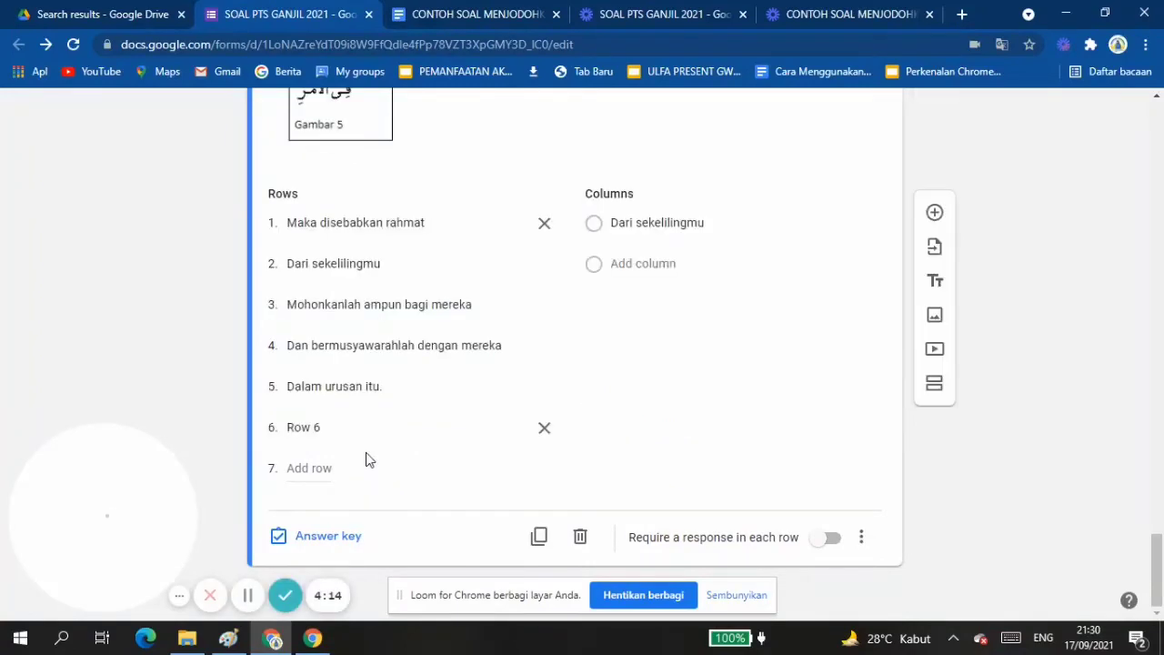
pyautogui.click(545, 427)
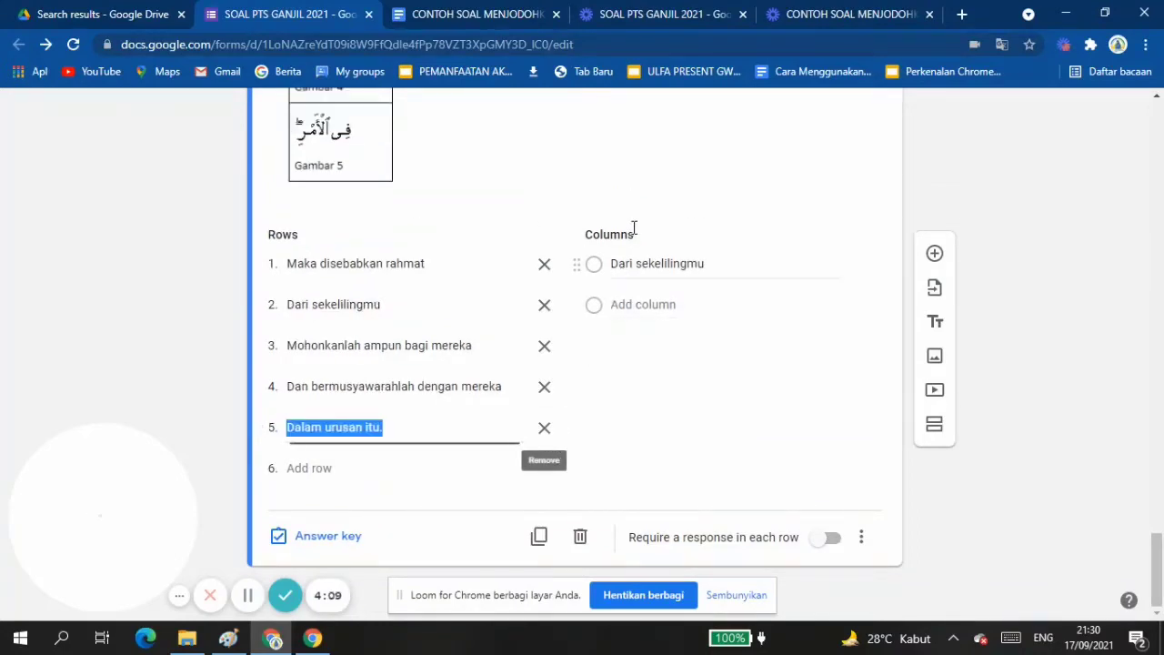
# Rename the grid's first column Gambar and add a second column named Gambar 2.
pyautogui.click(626, 264)
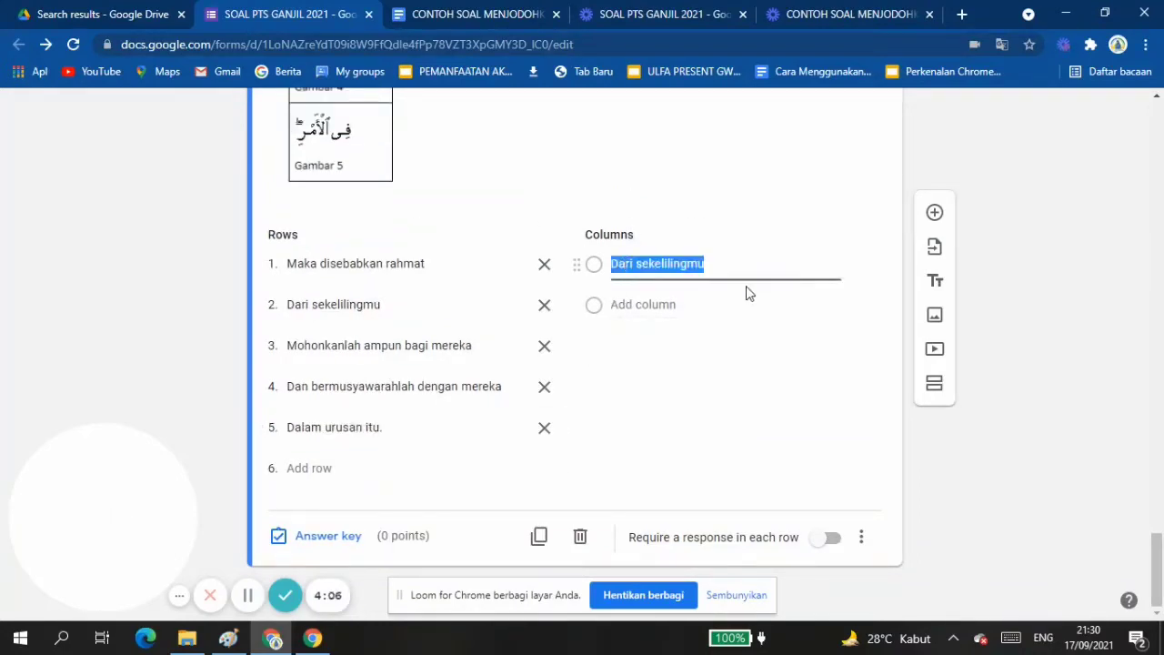
pyautogui.write('Gambar 1')
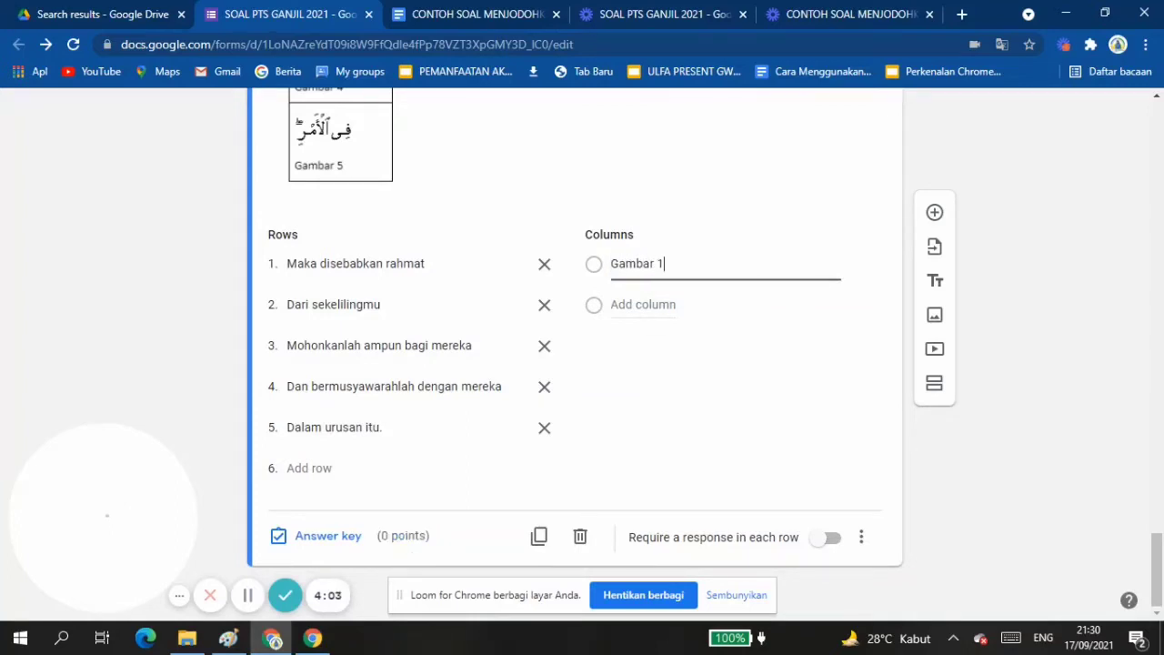
pyautogui.press('BackSpace')
pyautogui.press('Return')
pyautogui.write('Gambar ')
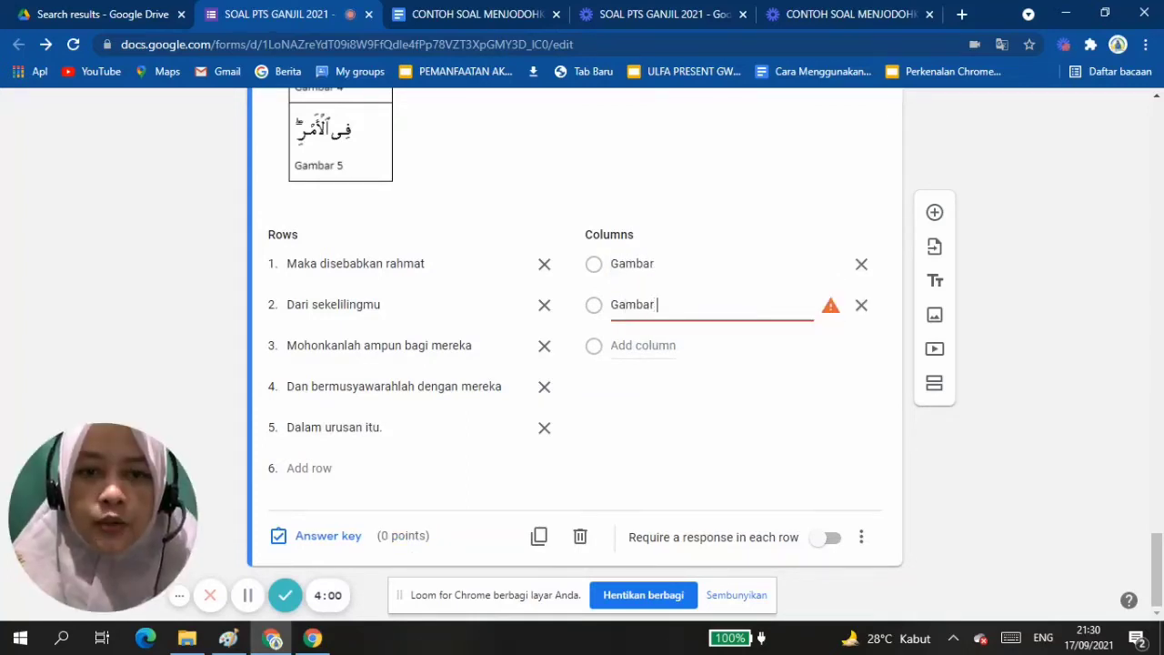
pyautogui.write('2')
pyautogui.hotkey('ctrl', 'a')
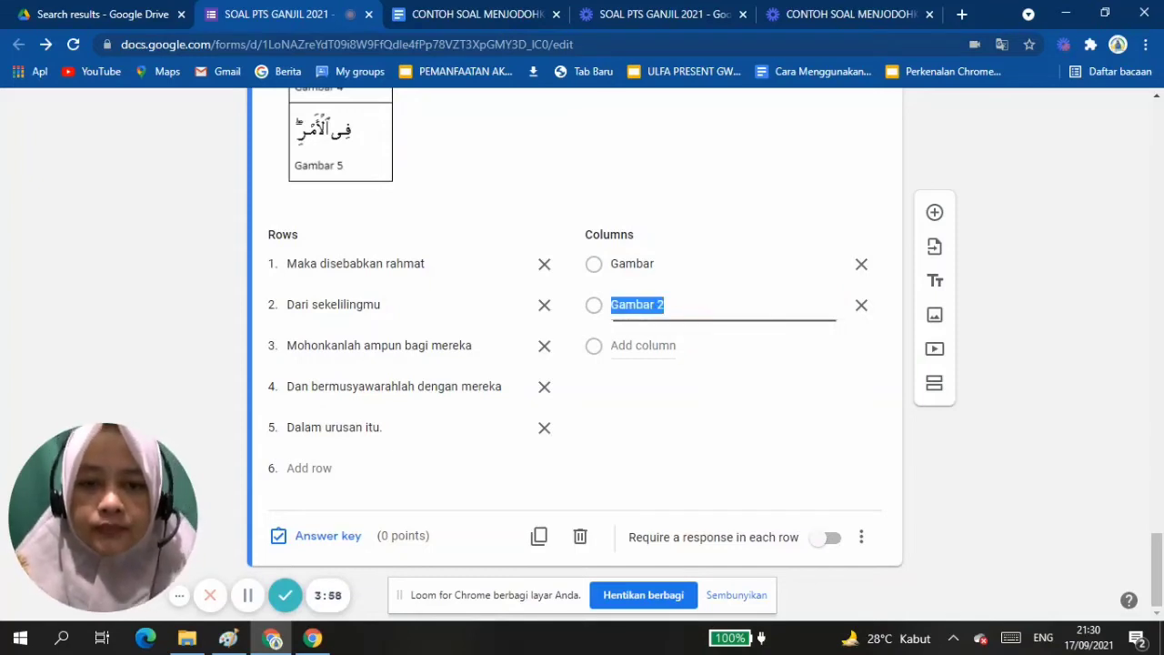
# Add three more grid columns named Gambar 3, Gambar 4 and Gambar 5.
pyautogui.press('Return')
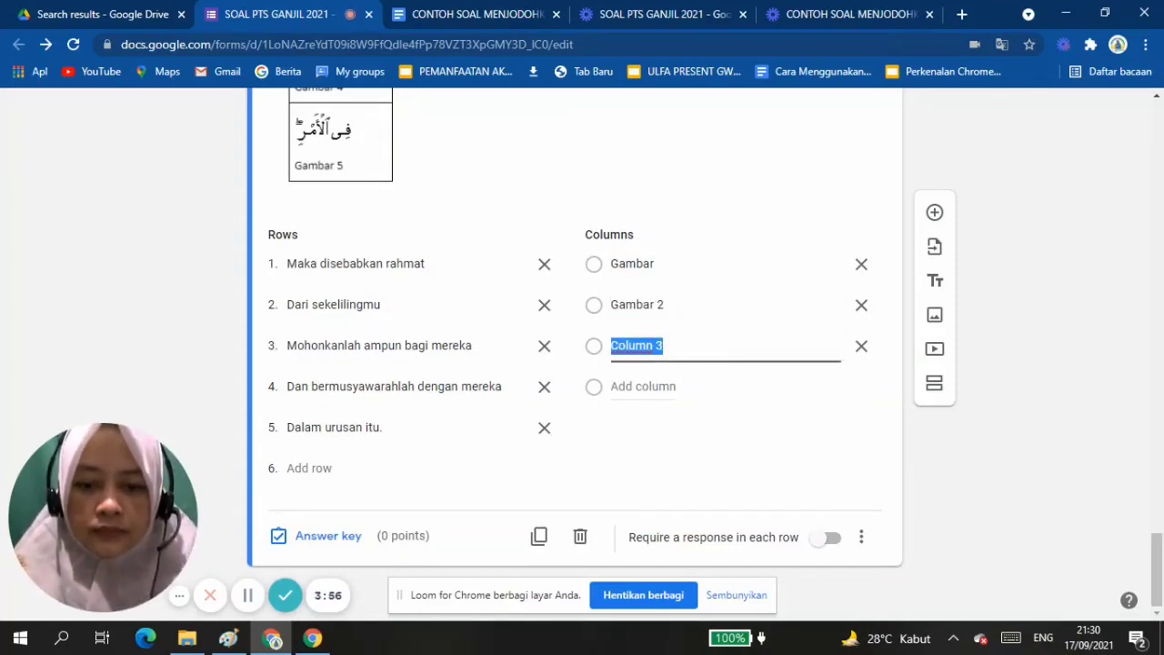
pyautogui.write('Gambar 3')
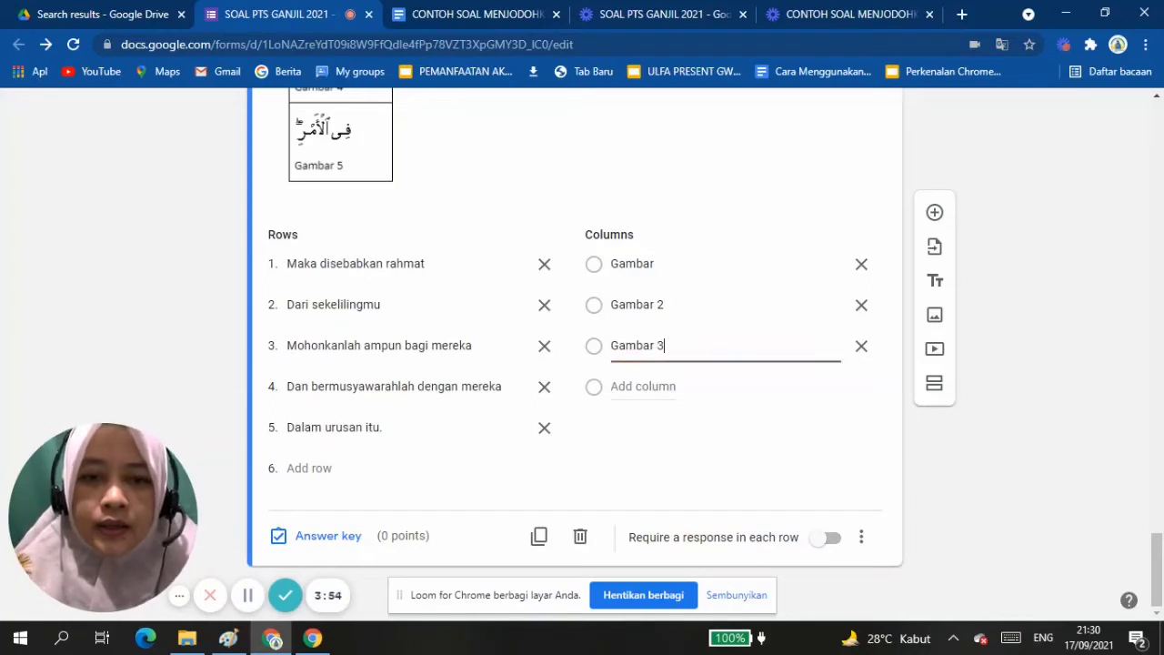
pyautogui.press('Return')
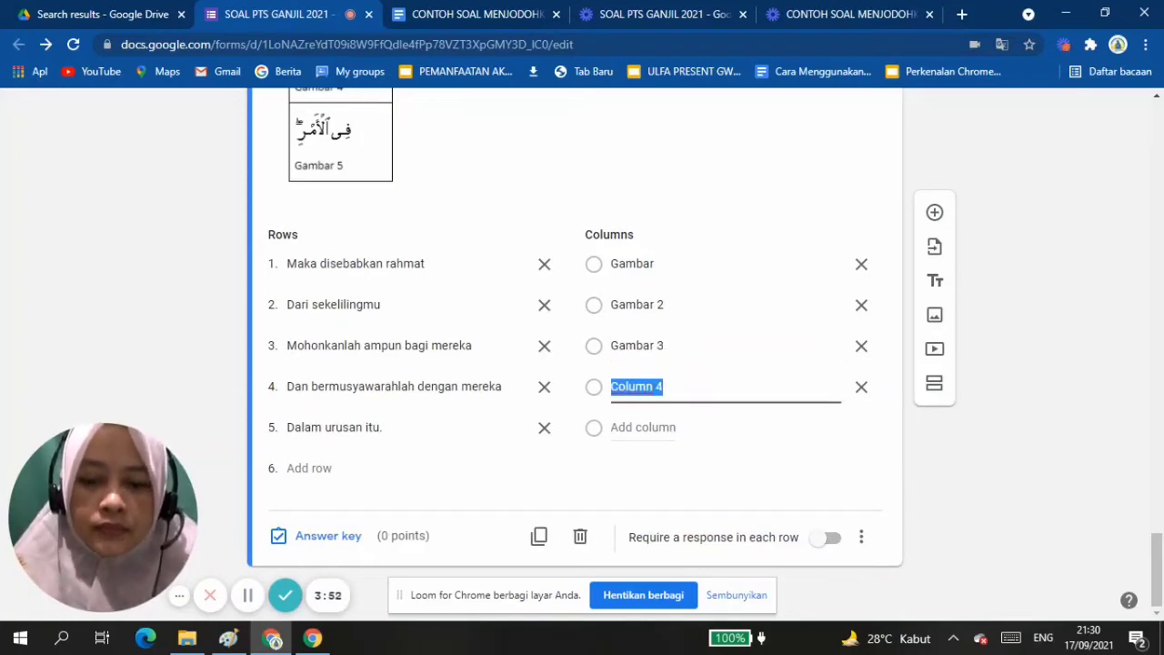
pyautogui.write('Gambar 4')
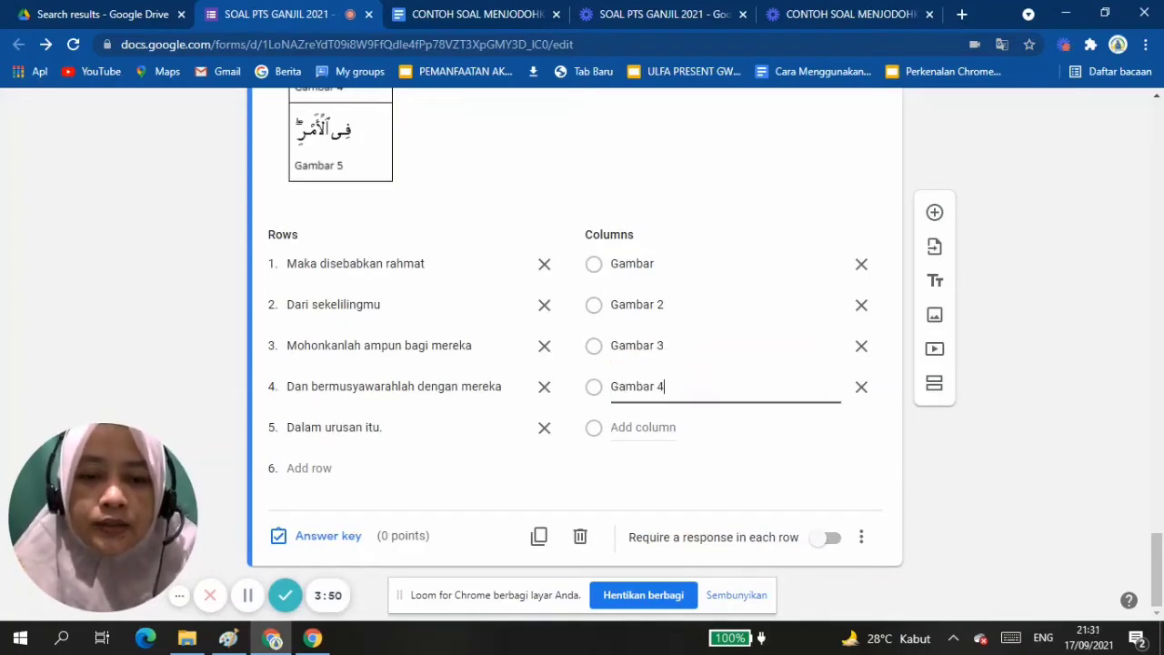
pyautogui.press('Return')
pyautogui.write('Gam')
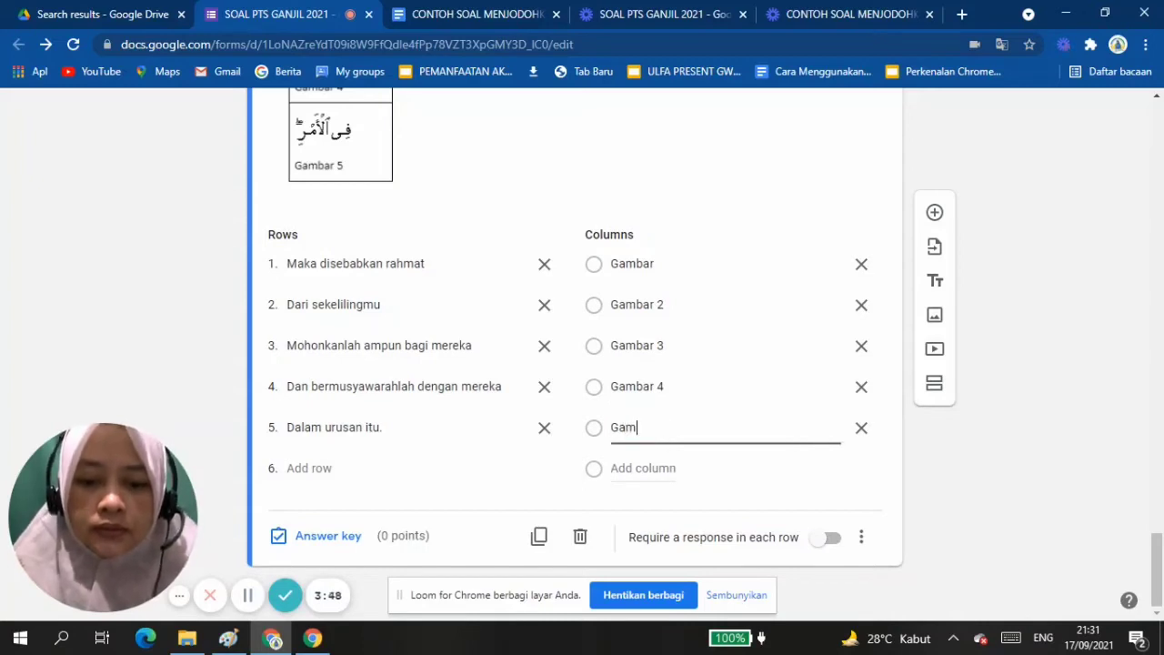
pyautogui.write('5')
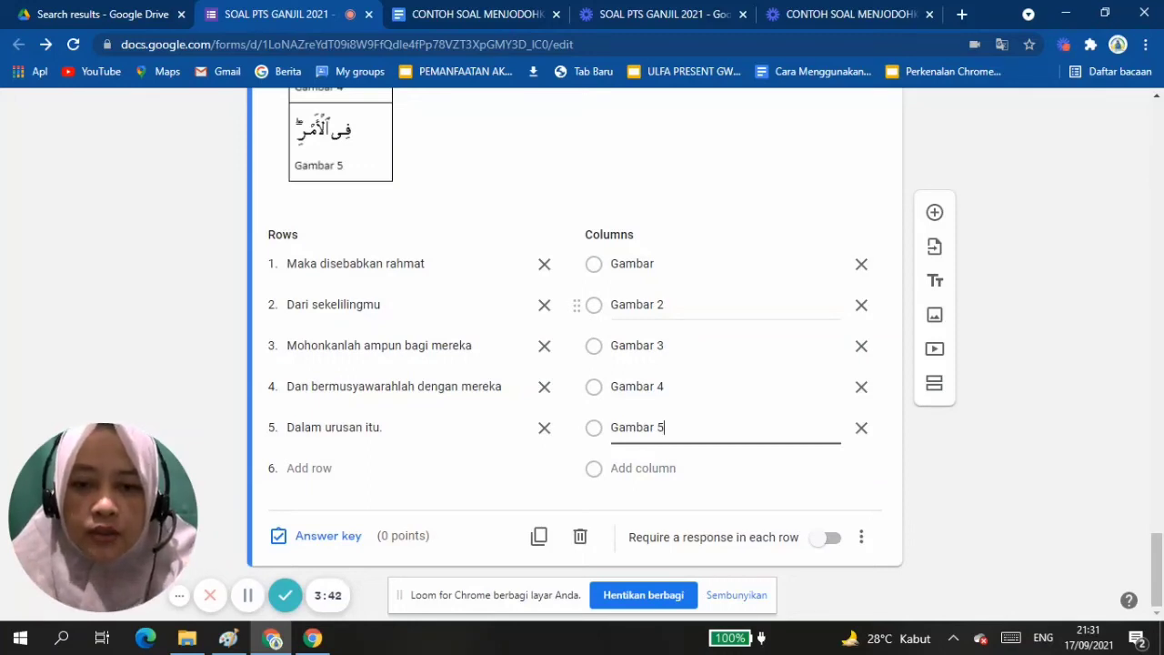
# In the grid's answer key, match the five meaning rows in order to Gambar, Gambar 2, Gambar 3, Gambar 4 and Gambar 5.
pyautogui.click(327, 536)
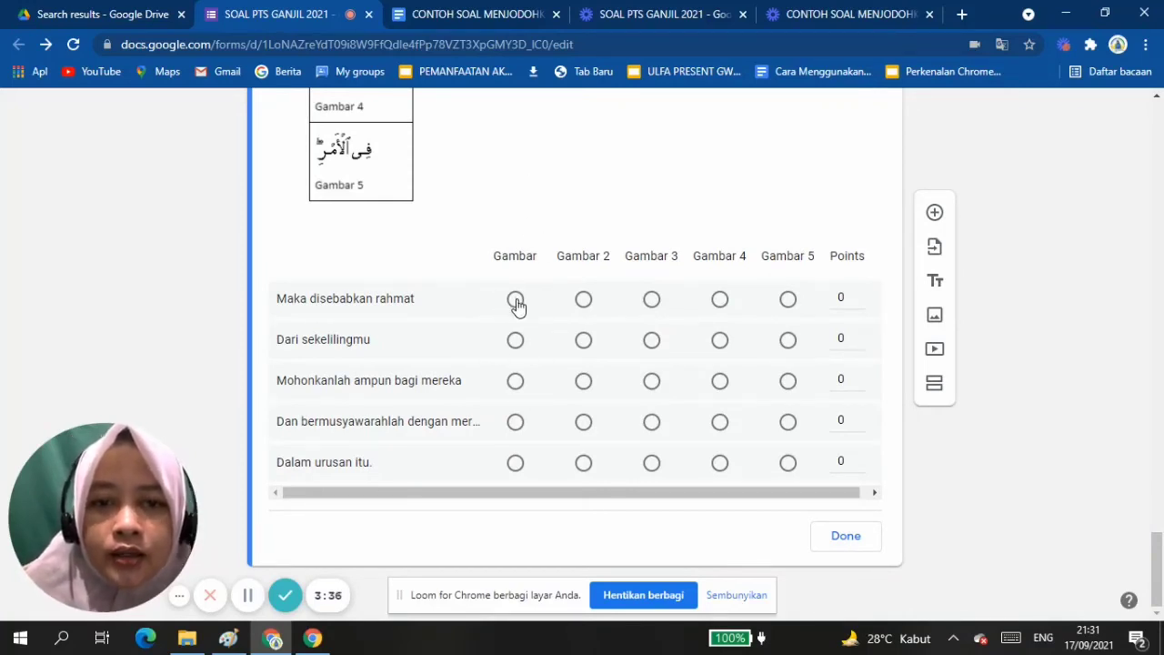
pyautogui.click(516, 302)
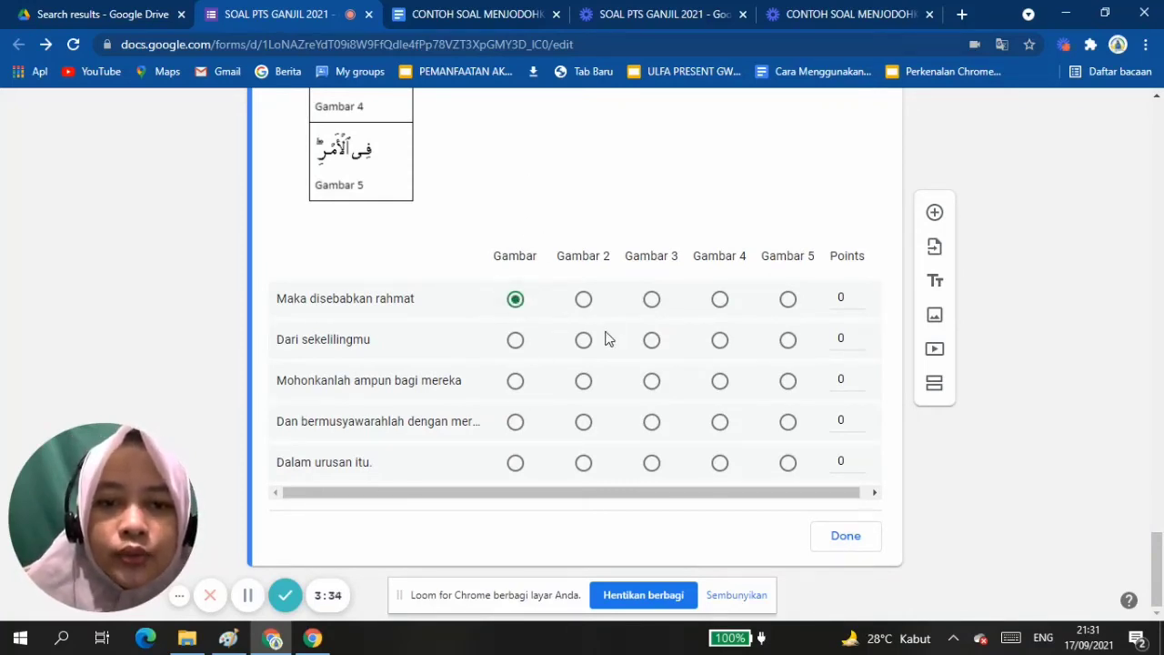
pyautogui.click(581, 343)
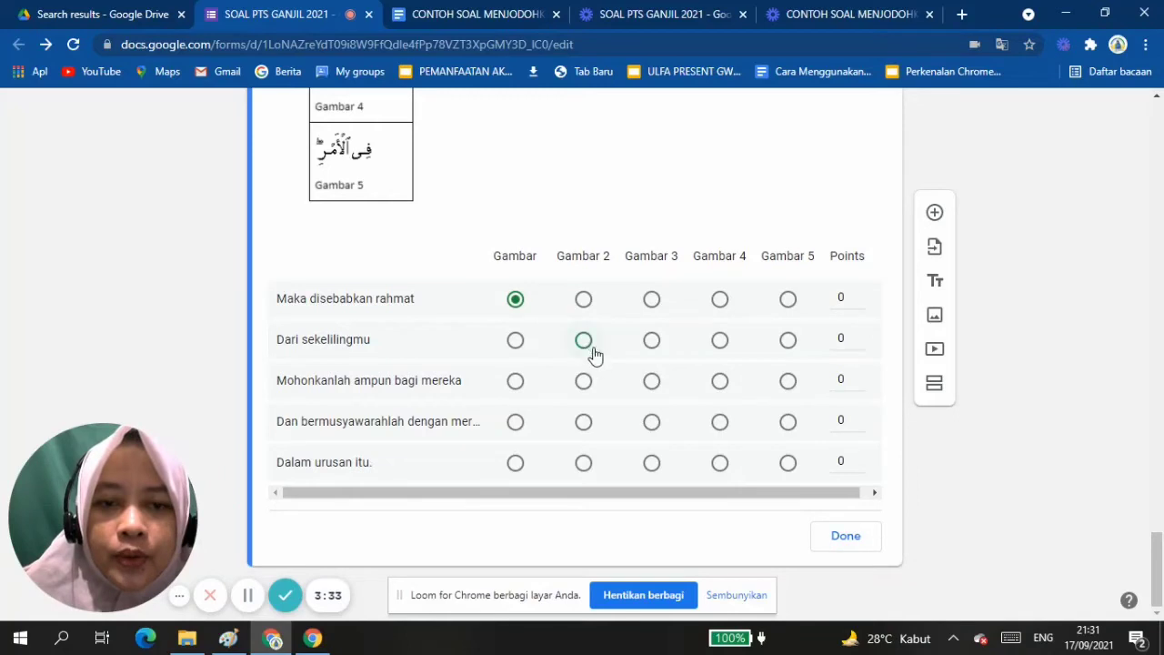
pyautogui.click(655, 383)
pyautogui.click(720, 426)
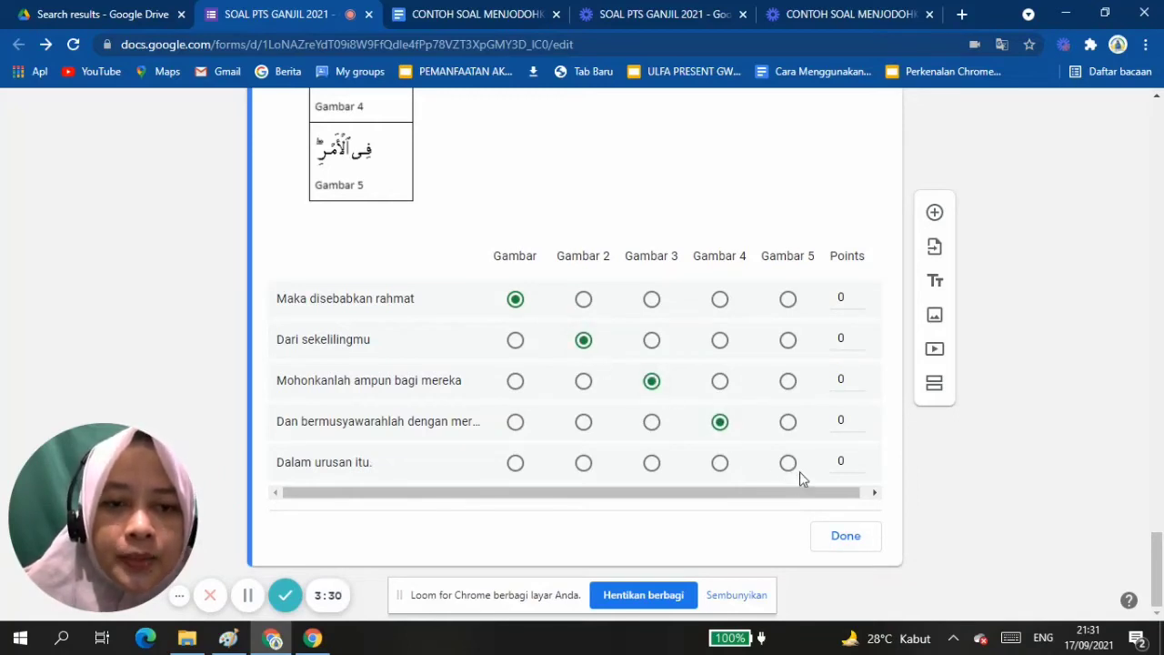
pyautogui.click(787, 463)
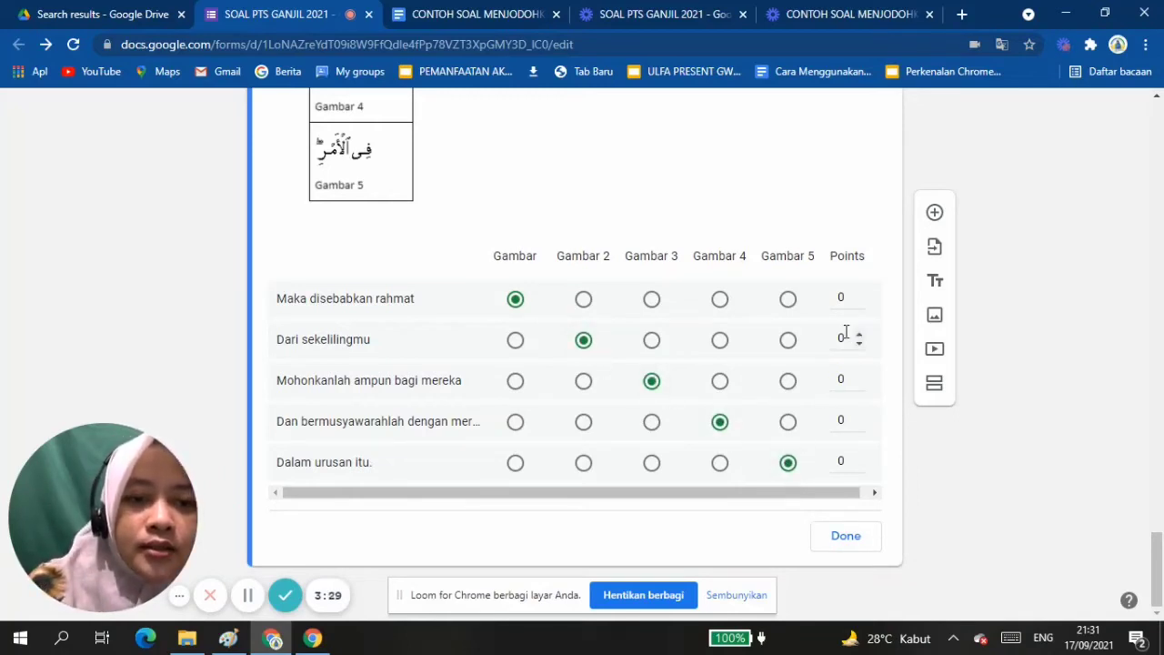
# Assign 2 points to each of the five meaning rows and close the grid's answer key.
pyautogui.click(838, 298)
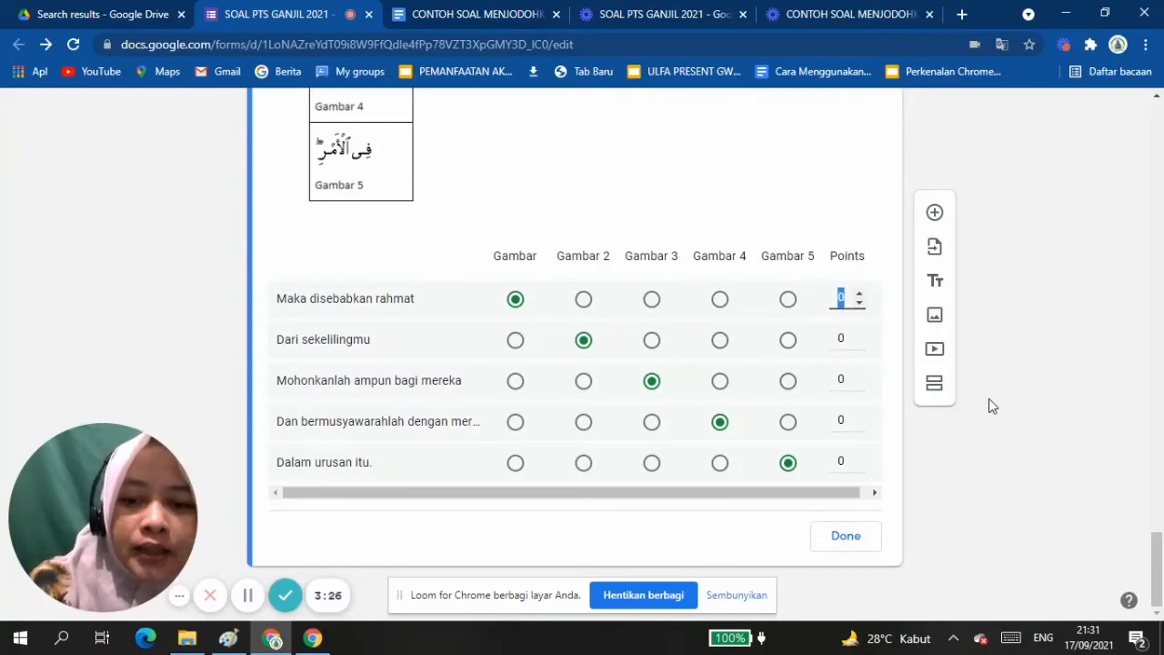
pyautogui.write('5')
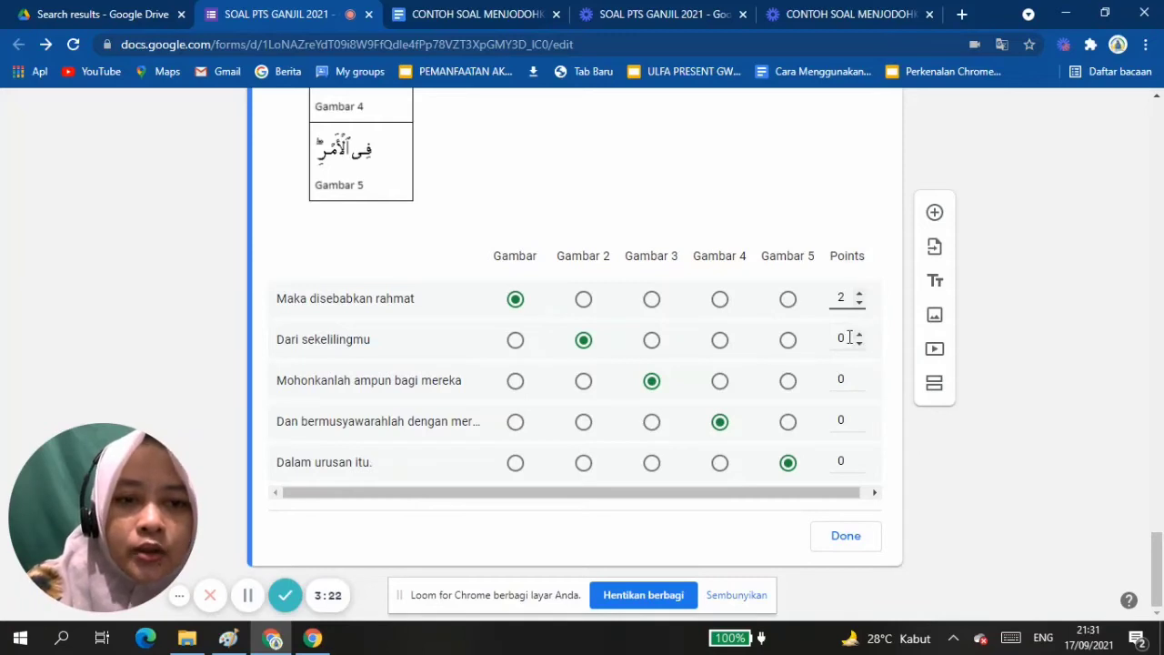
pyautogui.click(860, 335)
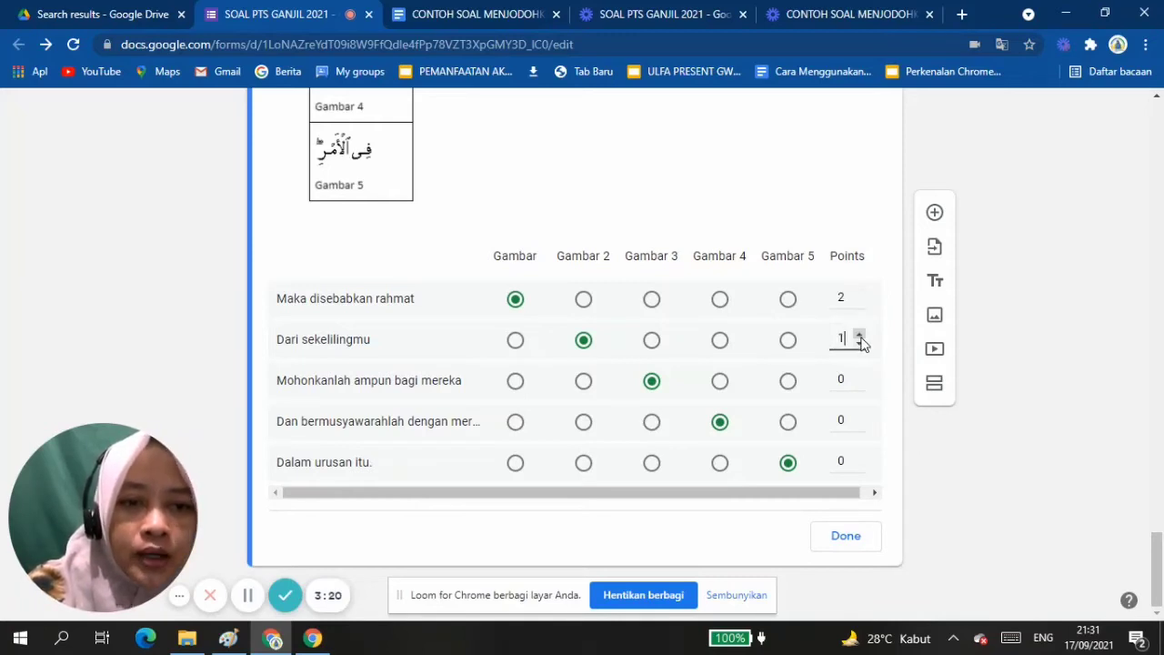
pyautogui.click(861, 335)
pyautogui.doubleClick(841, 380)
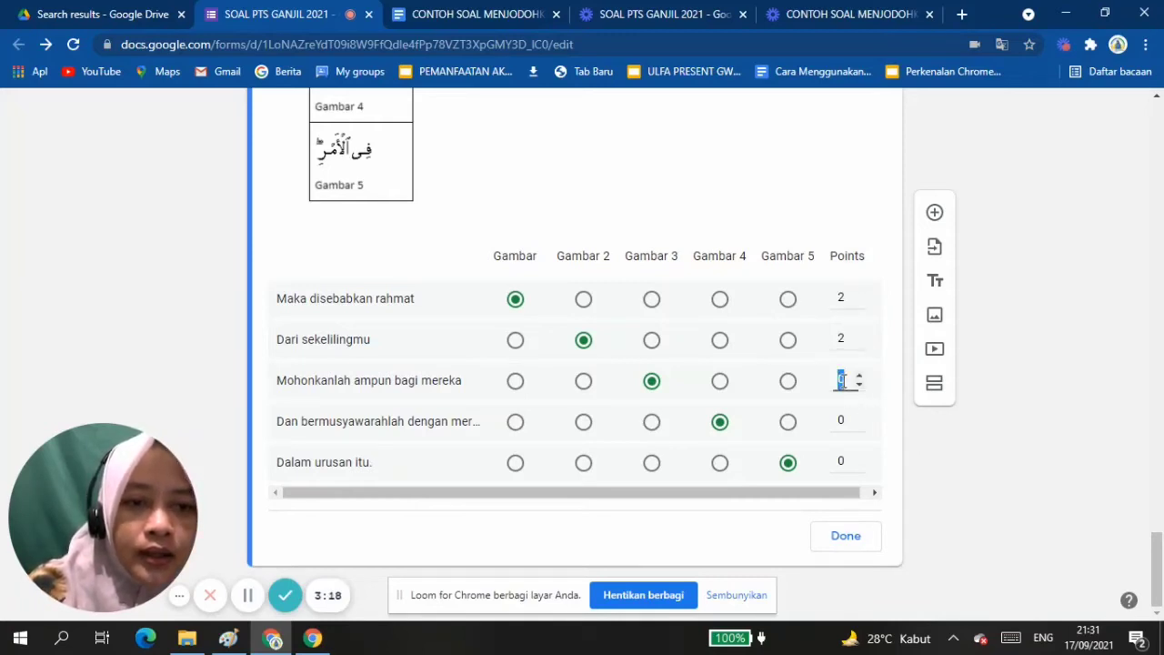
pyautogui.doubleClick(853, 420)
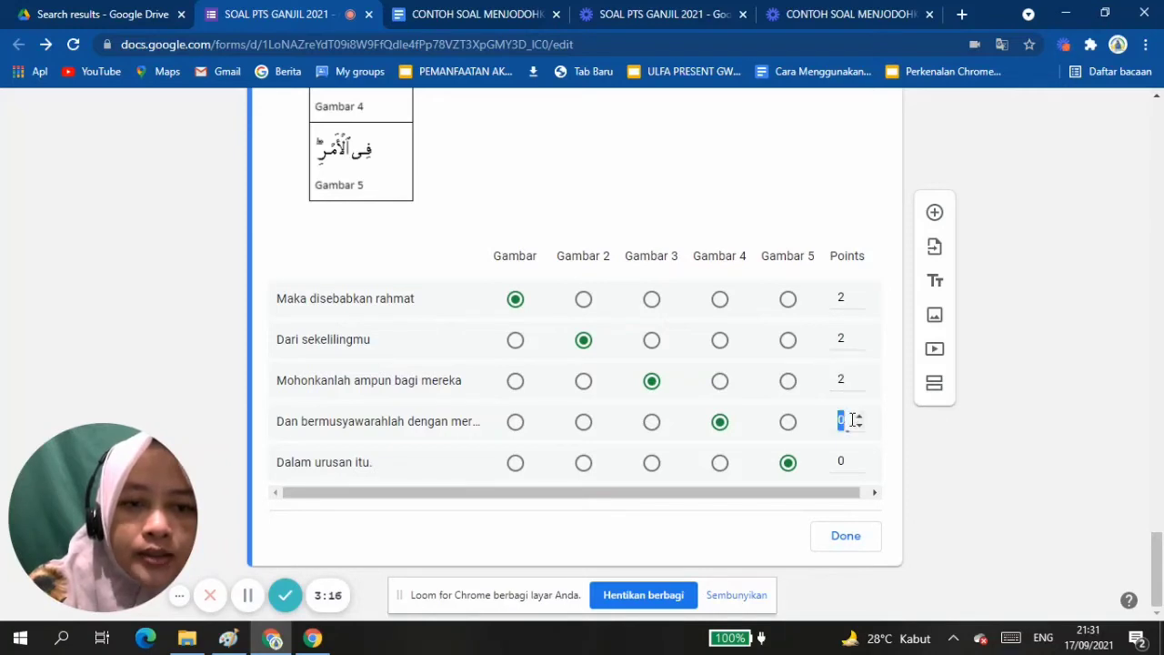
pyautogui.doubleClick(842, 463)
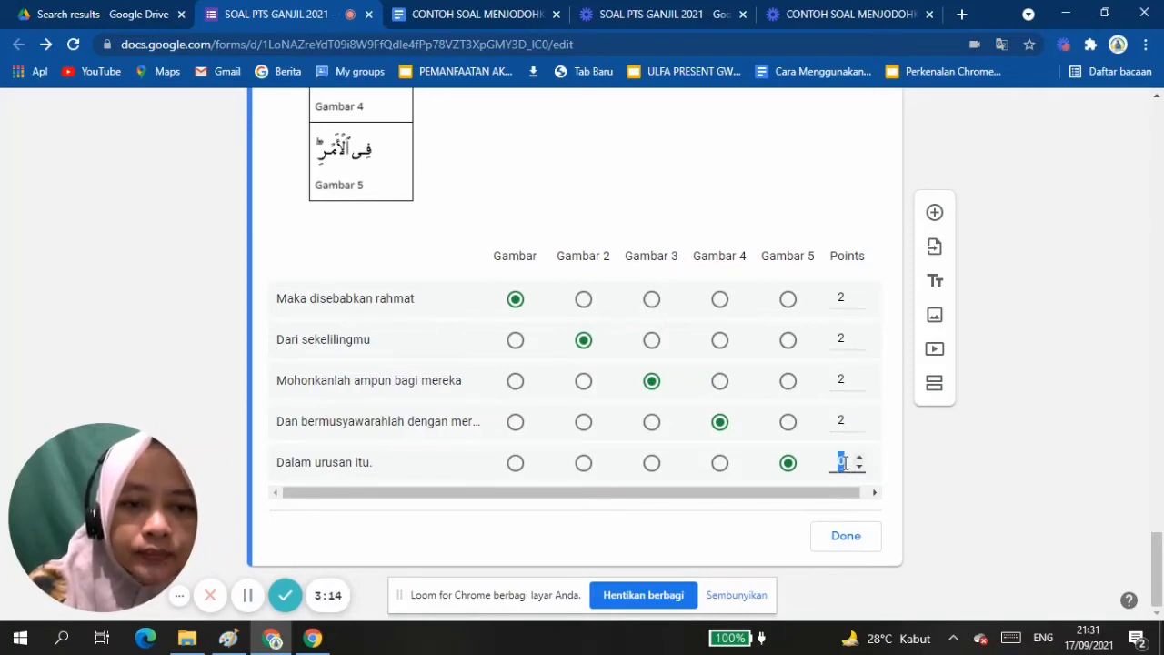
pyautogui.write('2')
pyautogui.click(843, 537)
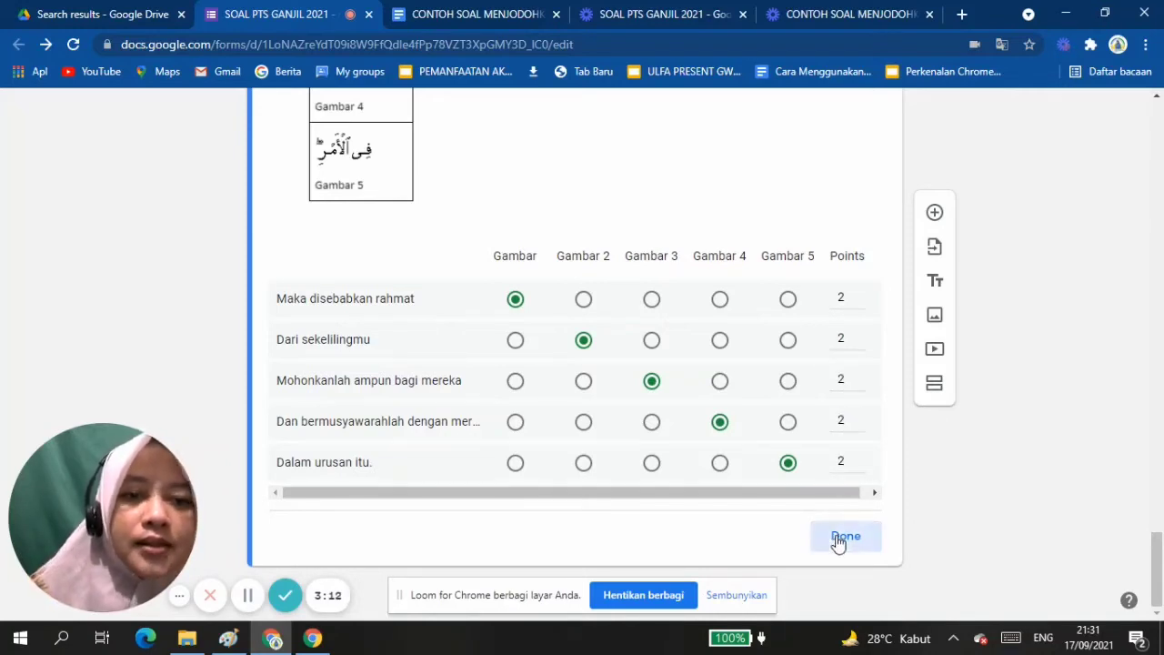
# Review the finished picture-matching grid and check its additional display and response options.
pyautogui.scroll(-3, 837, 540)
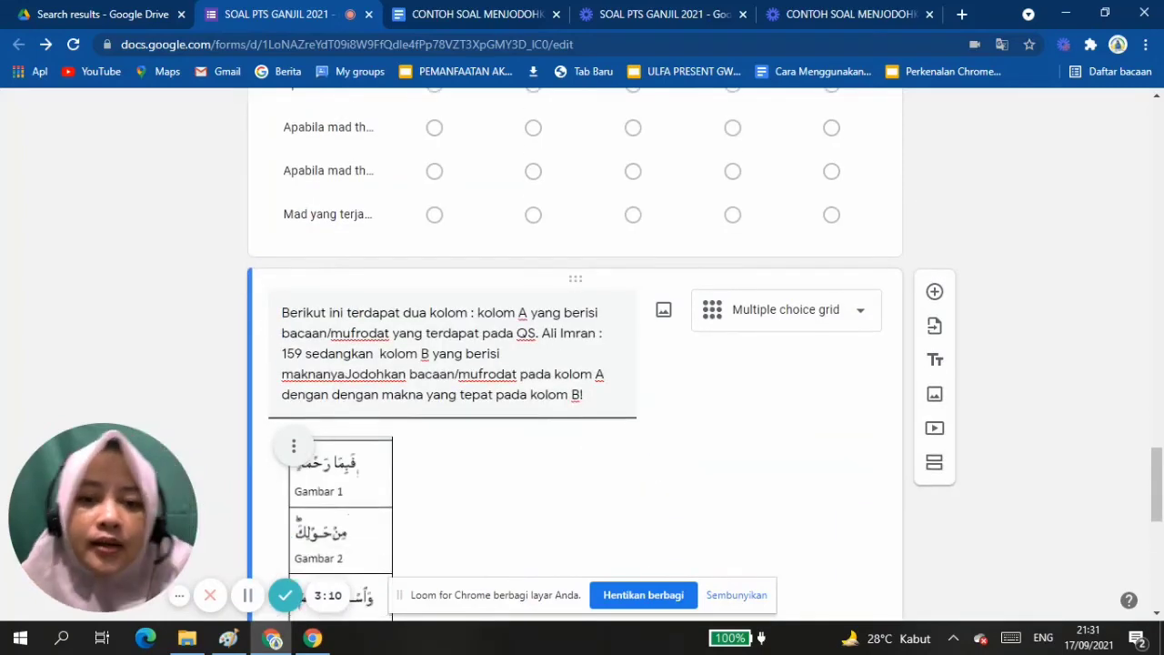
pyautogui.scroll(-4, 582, 364)
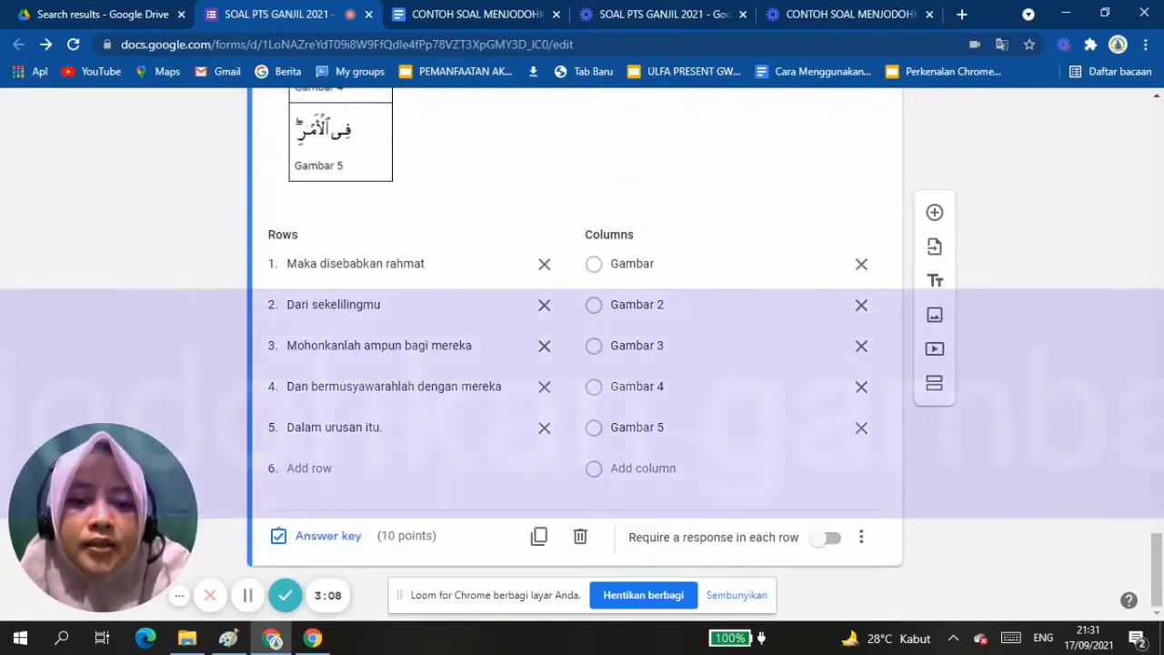
pyautogui.click(861, 536)
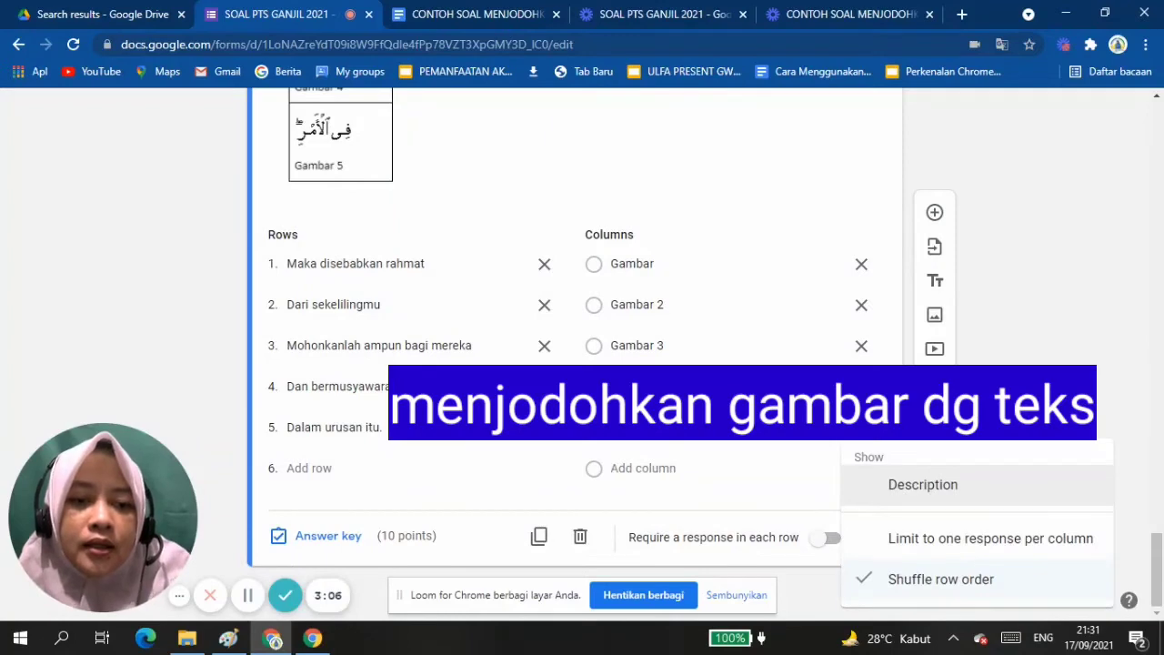
pyautogui.press('Escape')
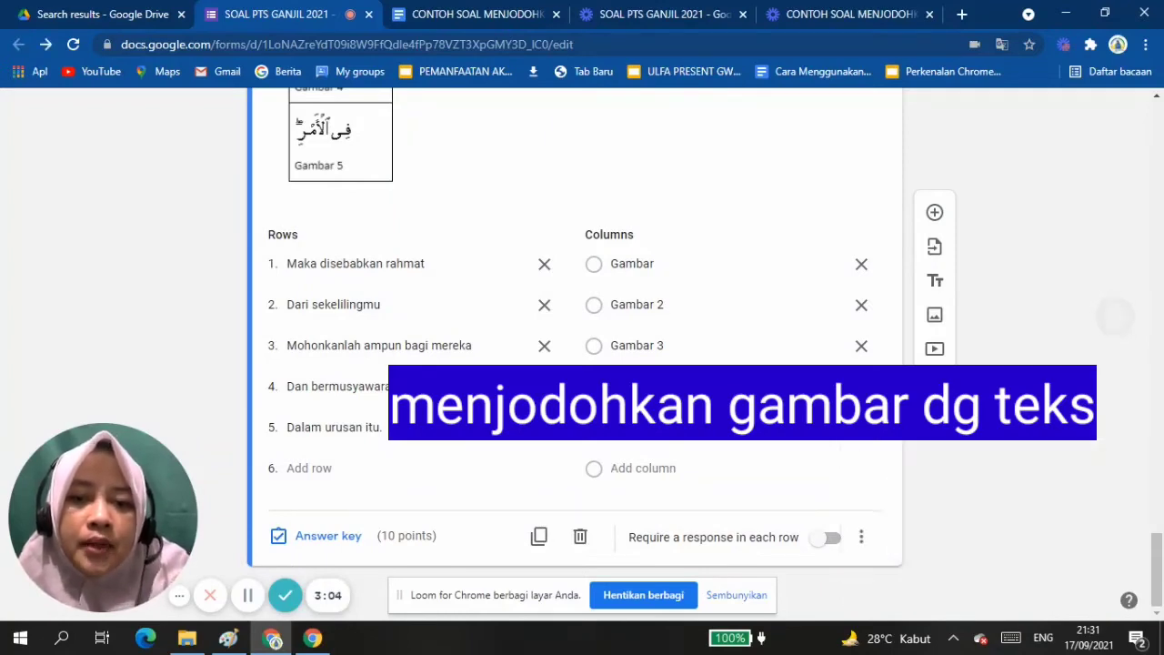
pyautogui.scroll(3, 581, 355)
pyautogui.scroll(-3, 581, 354)
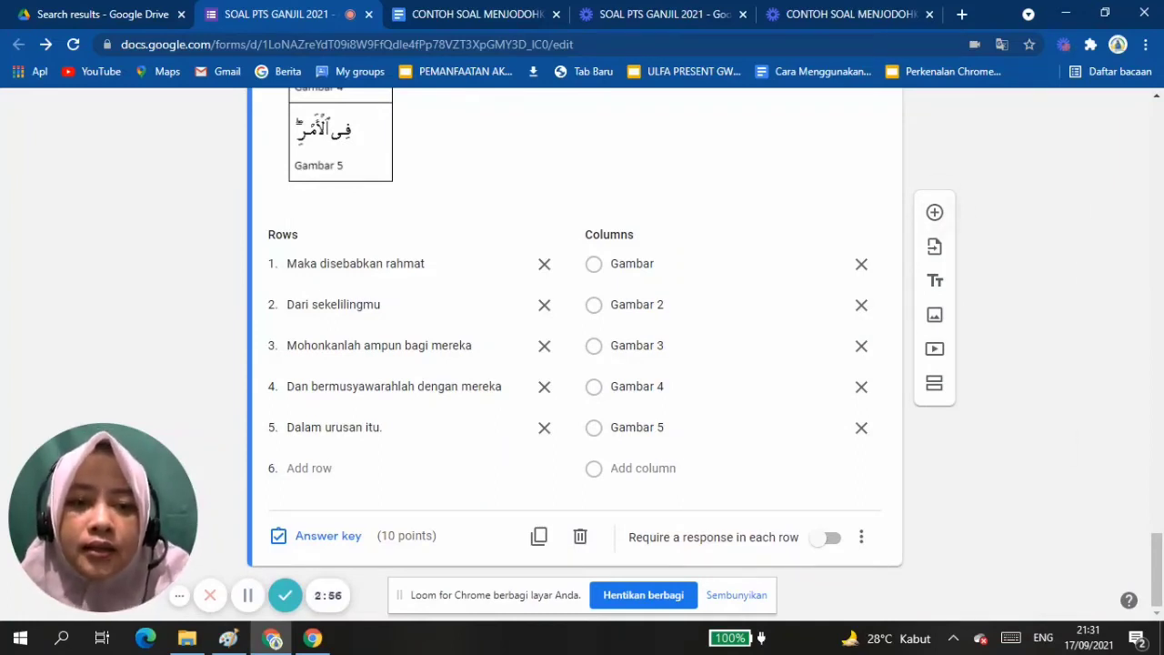
# Add a new question and fill its text with the section C marriage instructions ("Menikah menjadi syah...") copied from the CONTOH SOAL MENJODOHKAN document.
pyautogui.click(933, 212)
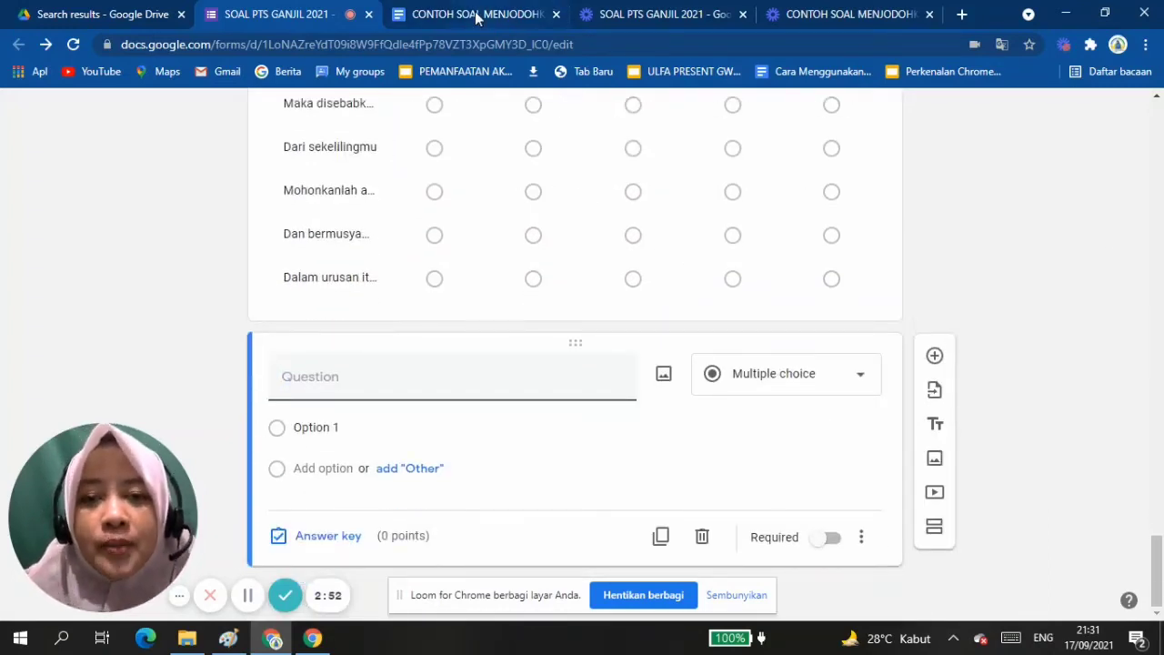
pyautogui.click(475, 14)
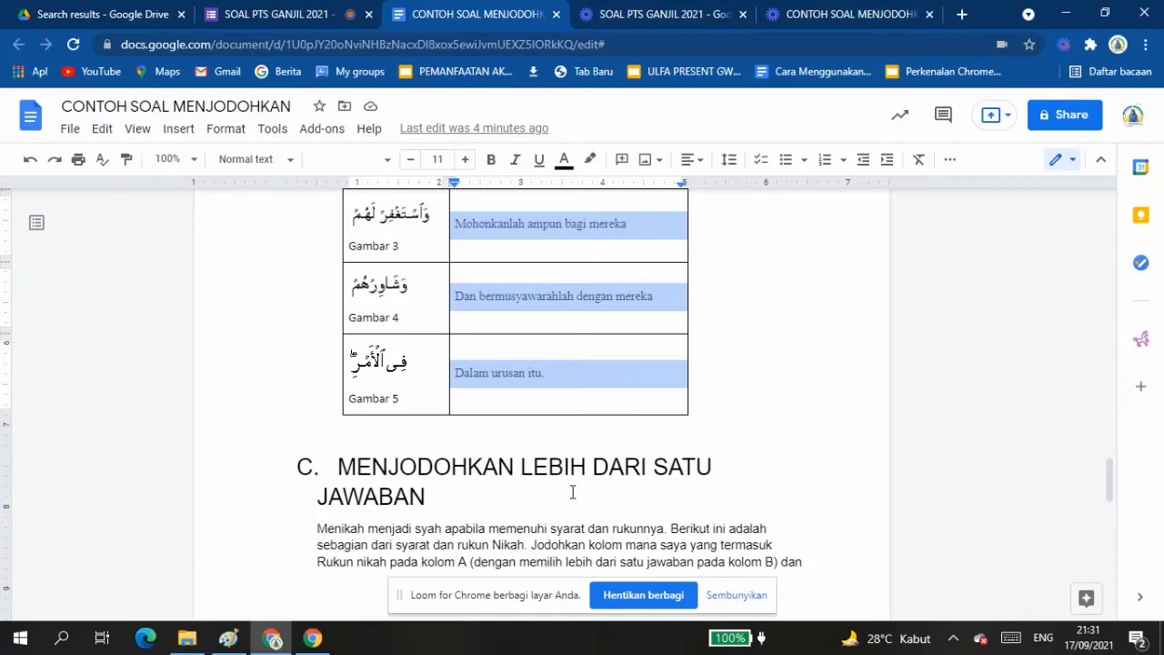
pyautogui.scroll(-5, 572, 488)
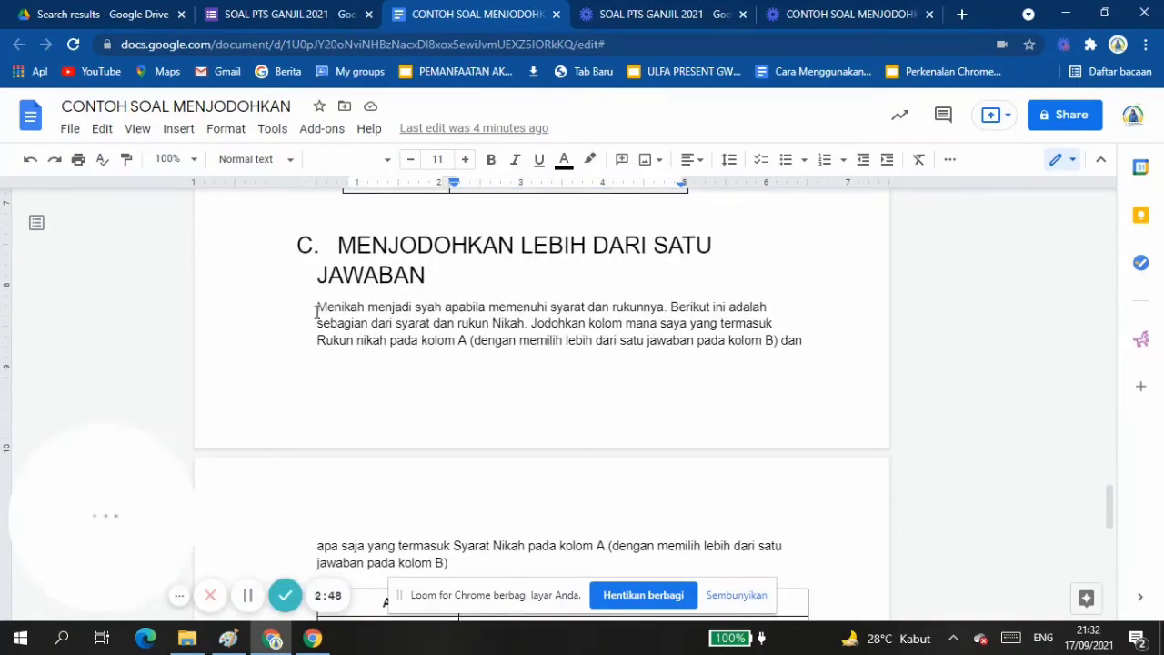
pyautogui.moveTo(317, 307); pyautogui.dragTo(486, 360)
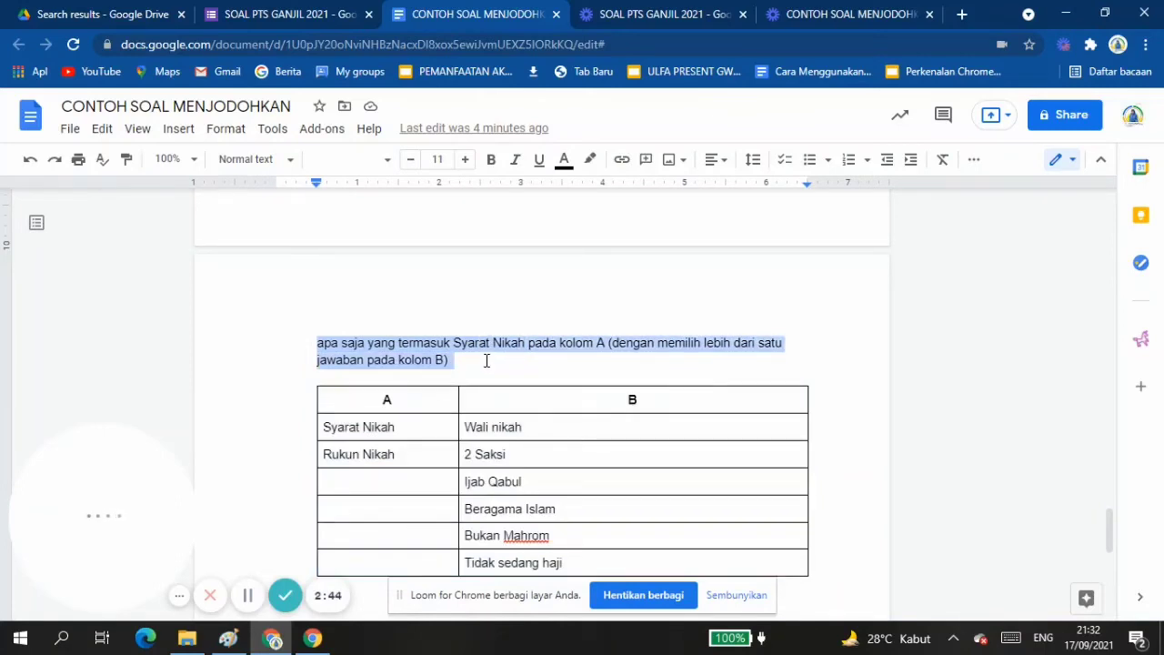
pyautogui.click(275, 14)
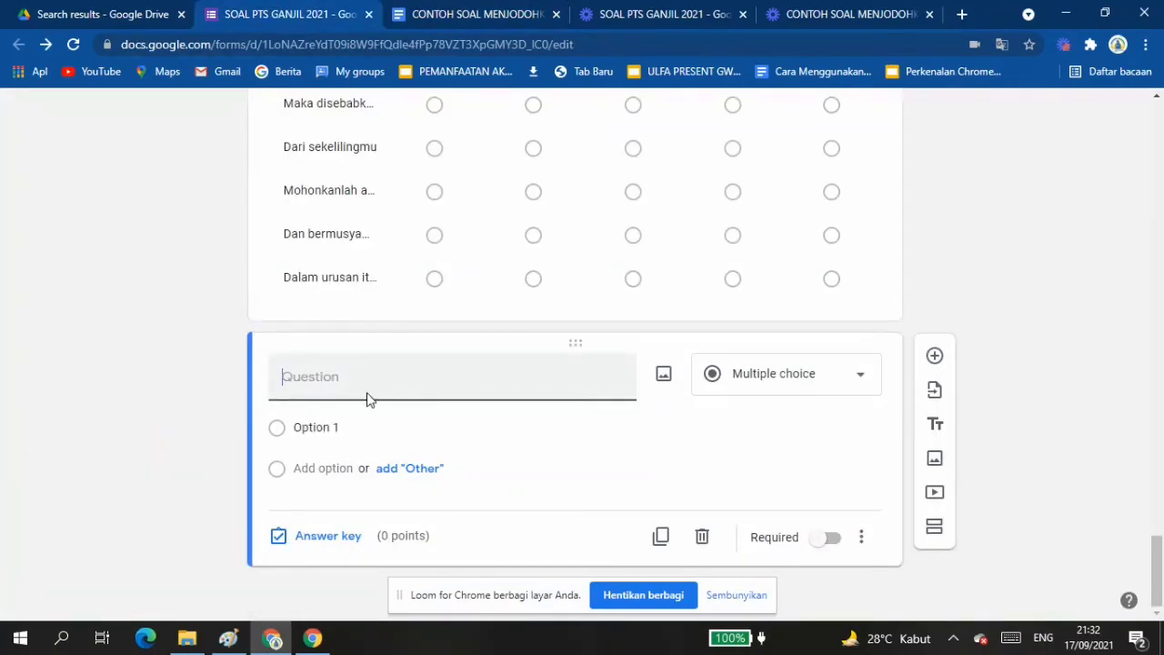
pyautogui.write('Menikah menjadi syah apabila memenuhi syarat dan rukunnya. Berikut ini adalah sebagian dari syarat dan rukun Nikah. Jodohkan kolom mana saya yang termasuk Rukun nikah pada kolom A (dengan memilih lebih dari satu jawaban pada kolom B) dan apa saja yang termasuk Syarat Nikah pada kolom A (dengan memilih lebih dari satu jawaban pada kolom B)')
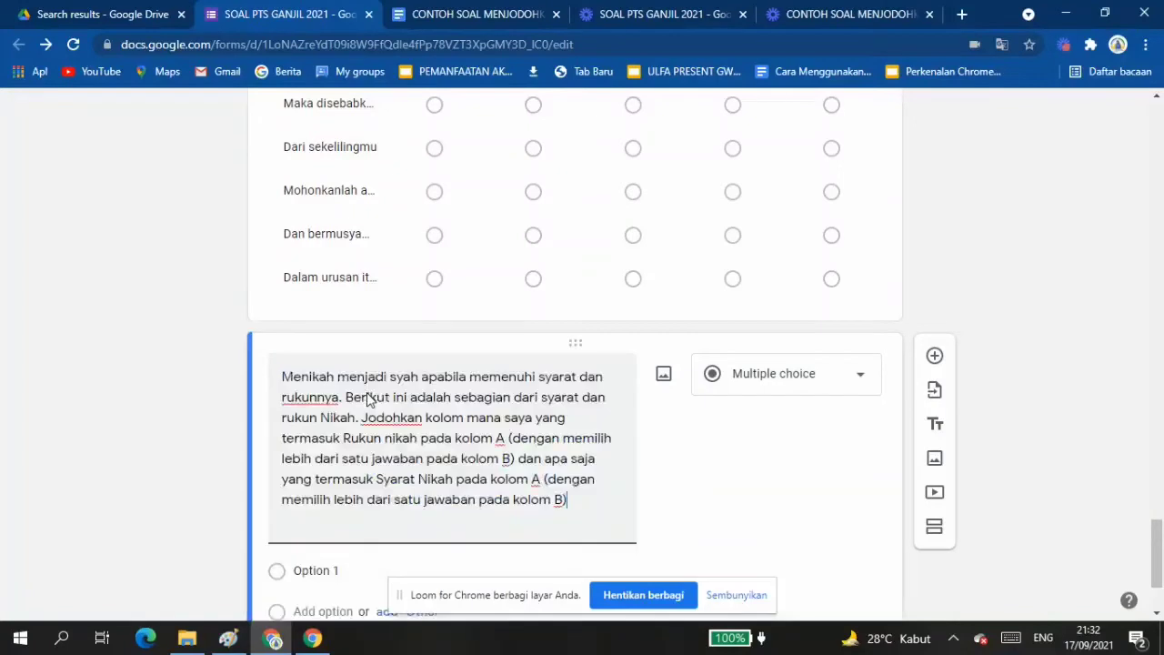
pyautogui.click(442, 16)
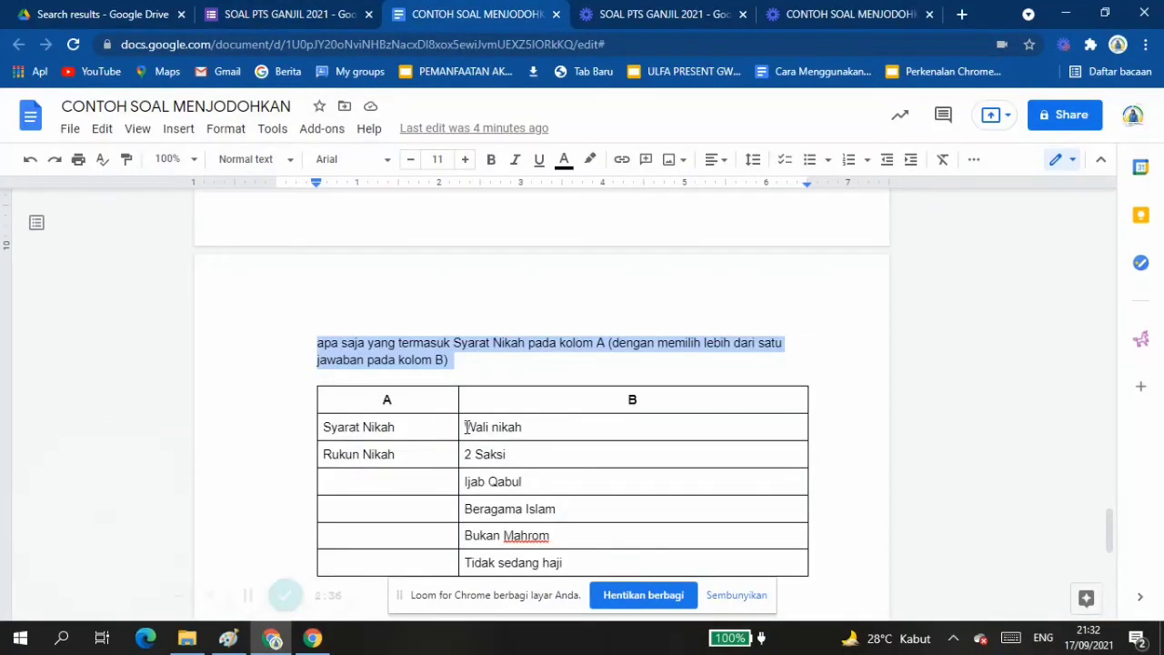
pyautogui.moveTo(467, 426); pyautogui.dragTo(590, 555)
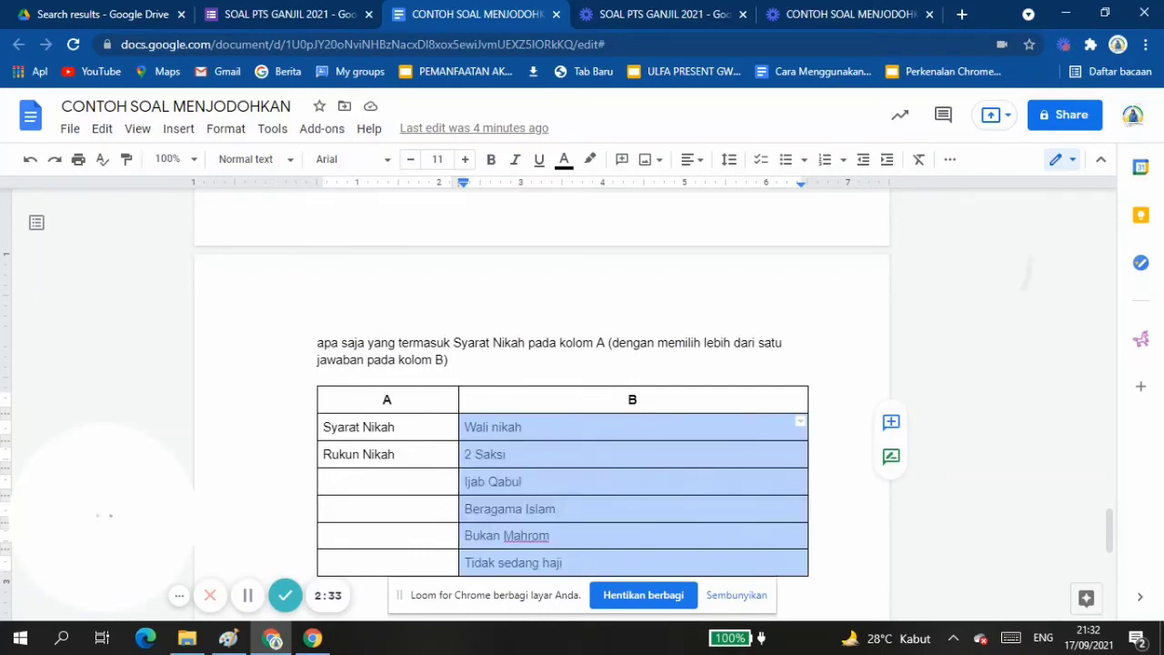
pyautogui.scroll(-2, 546, 382)
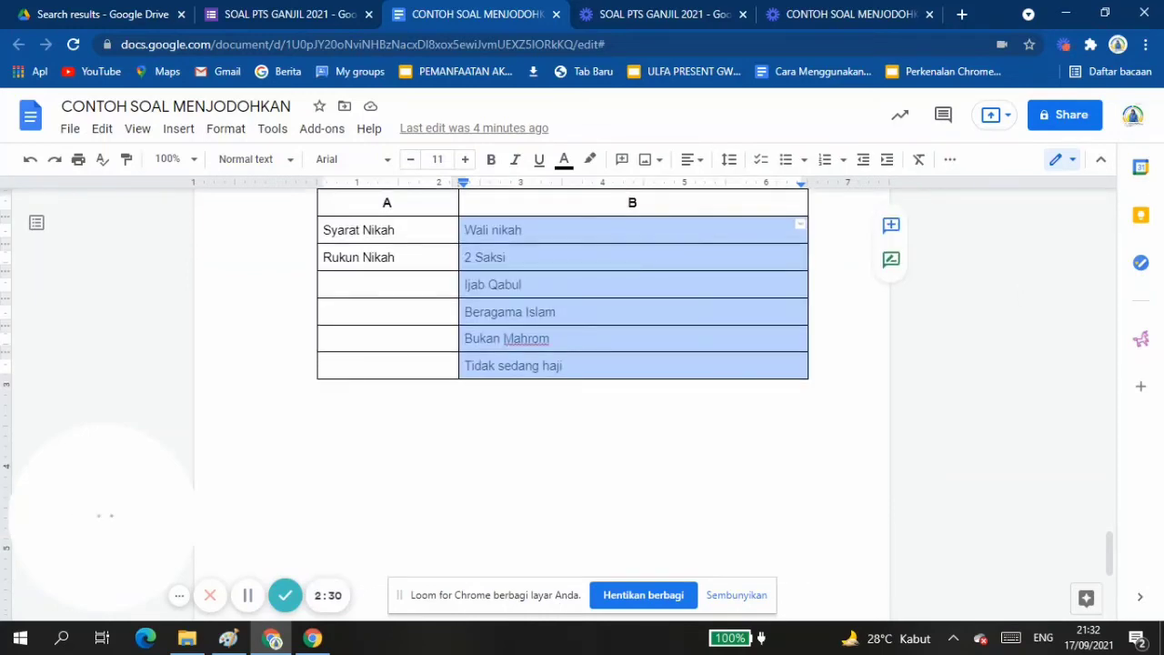
pyautogui.click(272, 15)
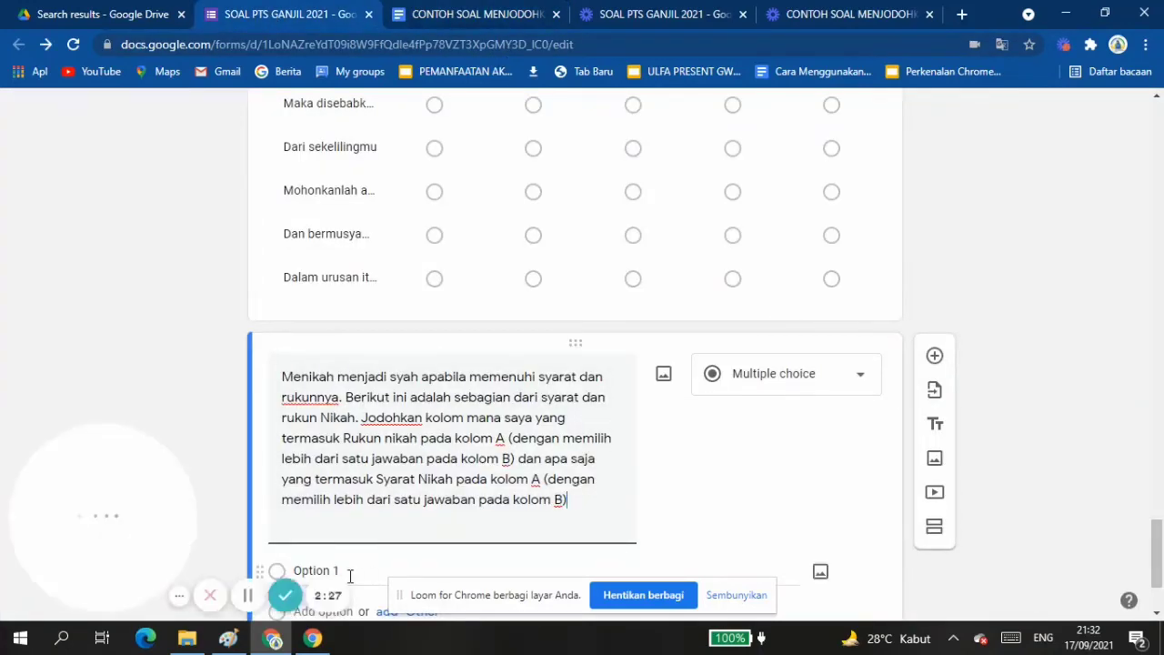
pyautogui.click(314, 570)
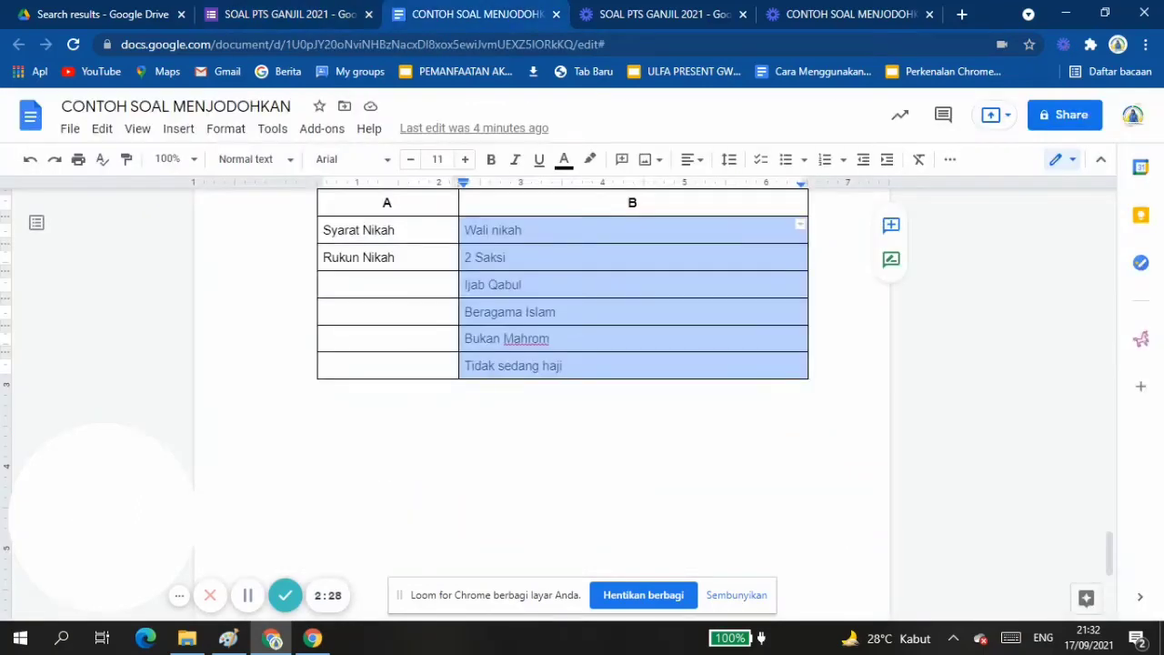
# Copy Syarat Nikah and Rukun Nikah from the document's column A into the question's options and change its type to Checkbox grid.
pyautogui.click(326, 230)
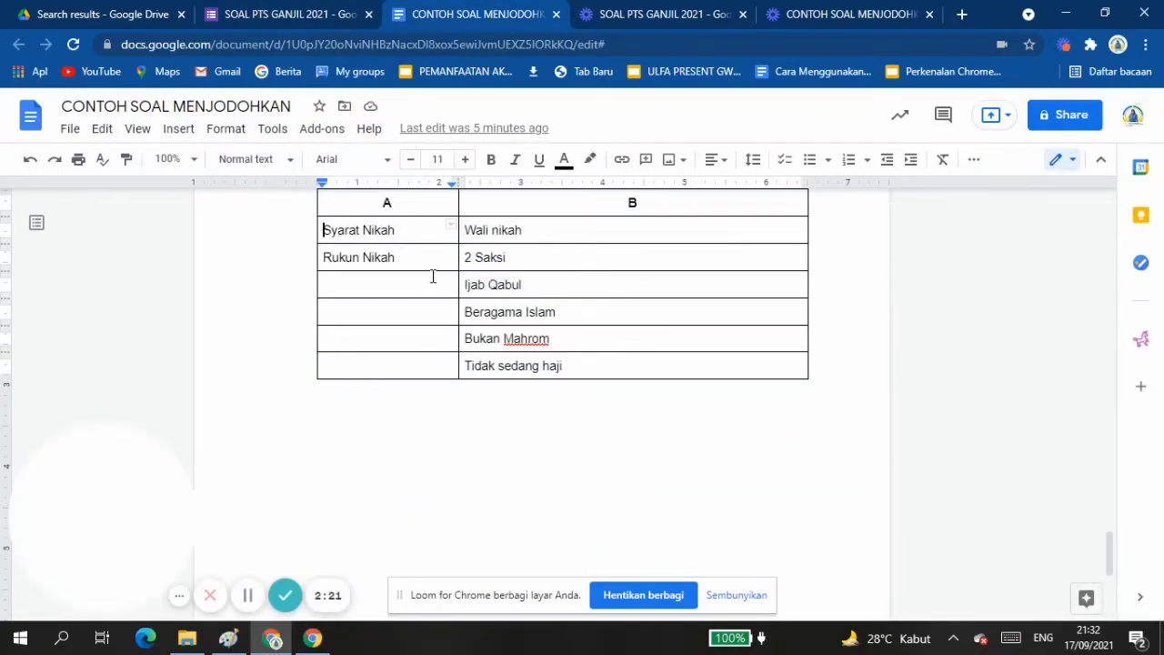
pyautogui.moveTo(398, 248); pyautogui.dragTo(410, 262)
pyautogui.hotkey('ctrl', 'c')
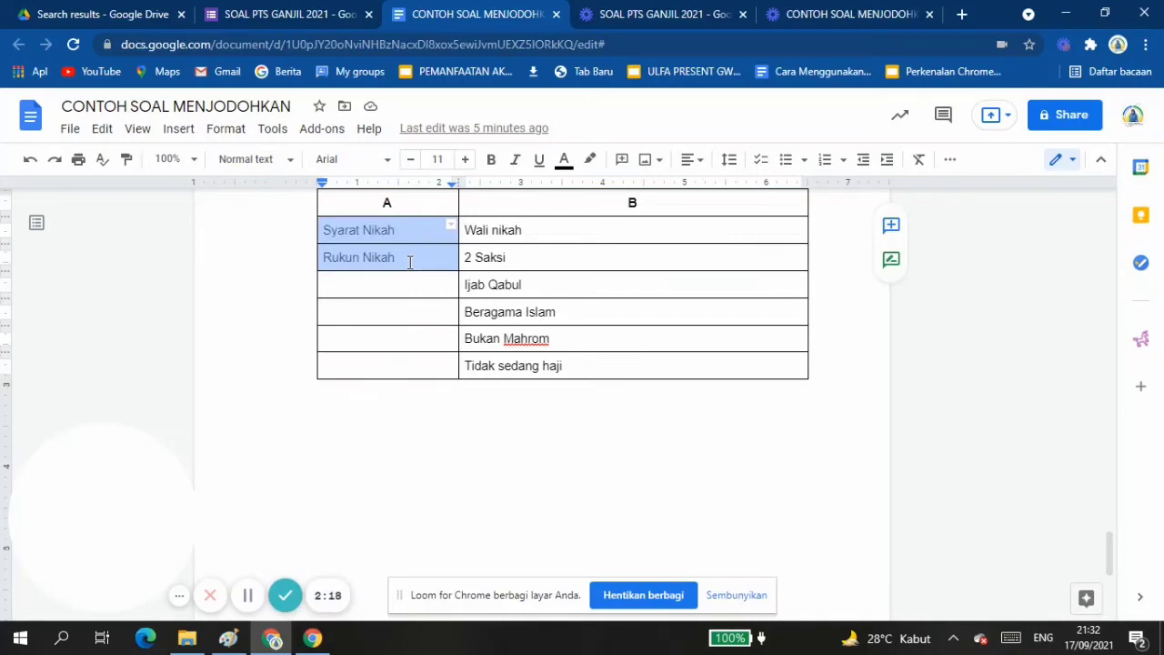
pyautogui.click(330, 19)
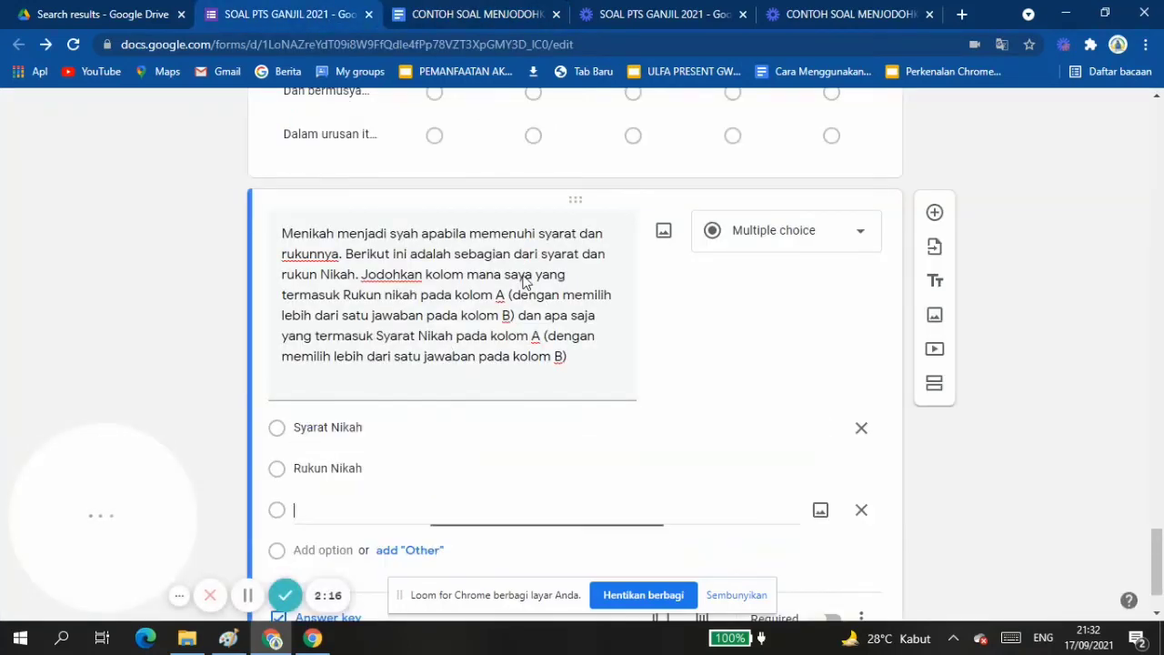
pyautogui.hotkey('ctrl', 'v')
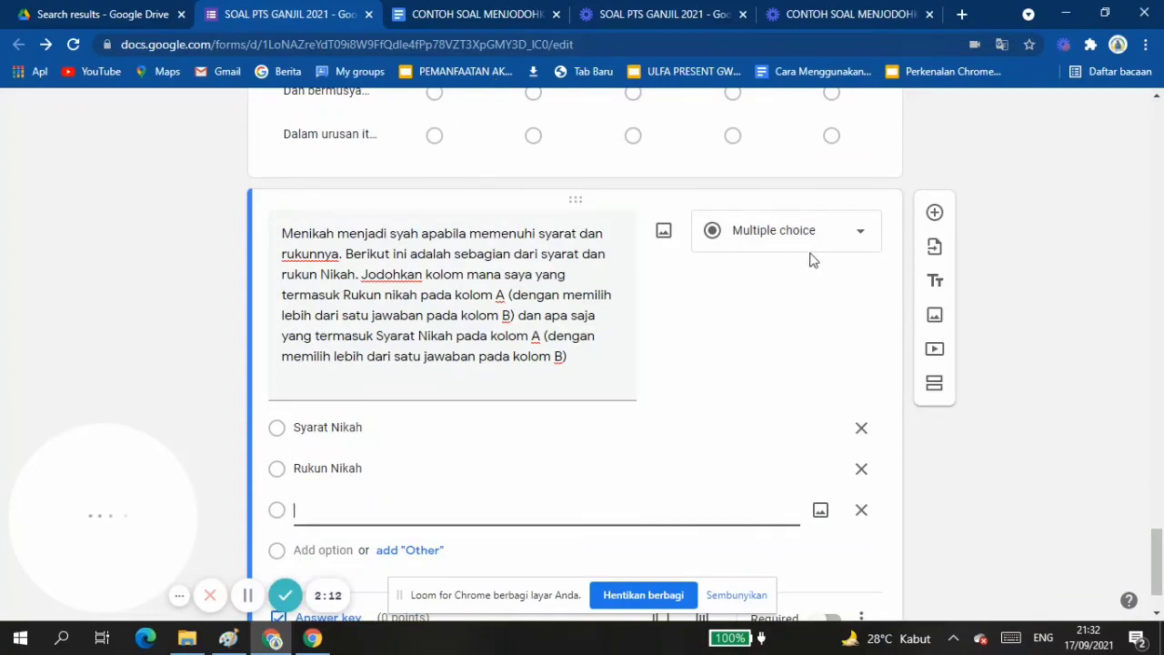
pyautogui.click(860, 239)
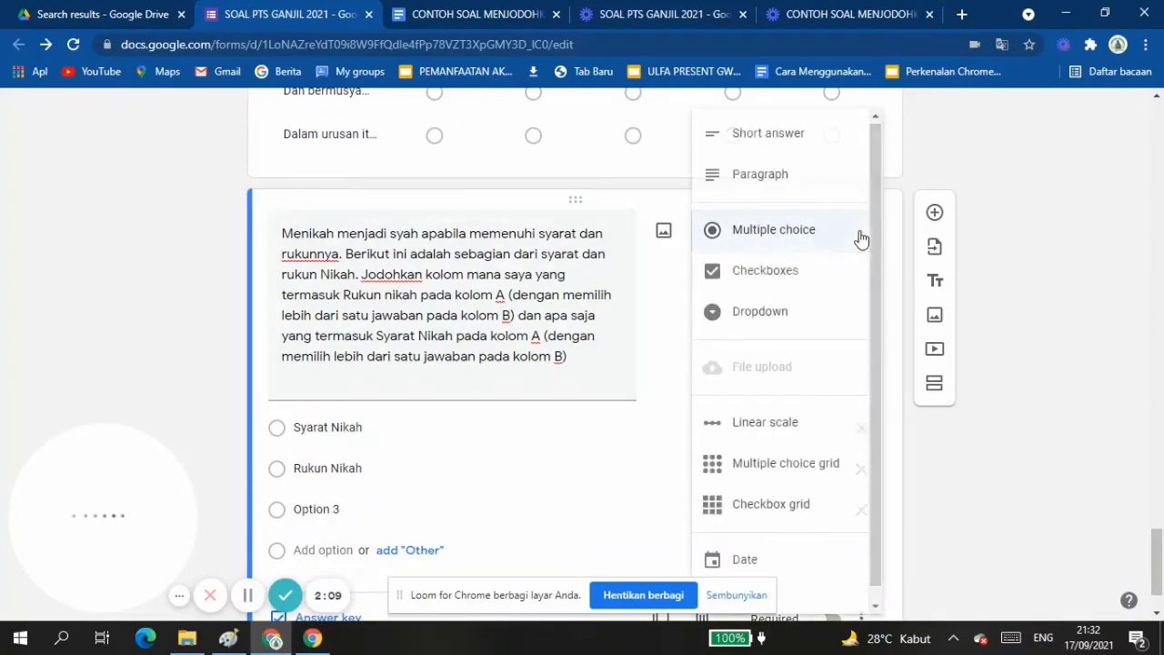
pyautogui.click(760, 517)
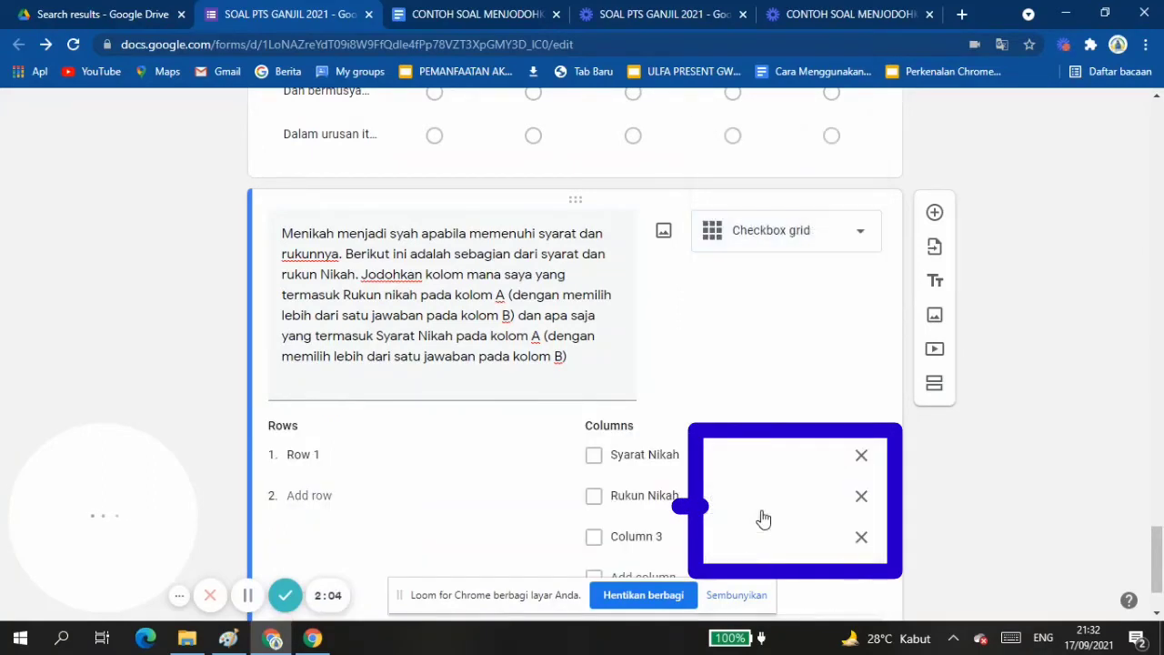
# Replace Row 1 with the copied Syarat Nikah and Rukun Nikah rows, and remove the two columns with those names.
pyautogui.click(323, 456)
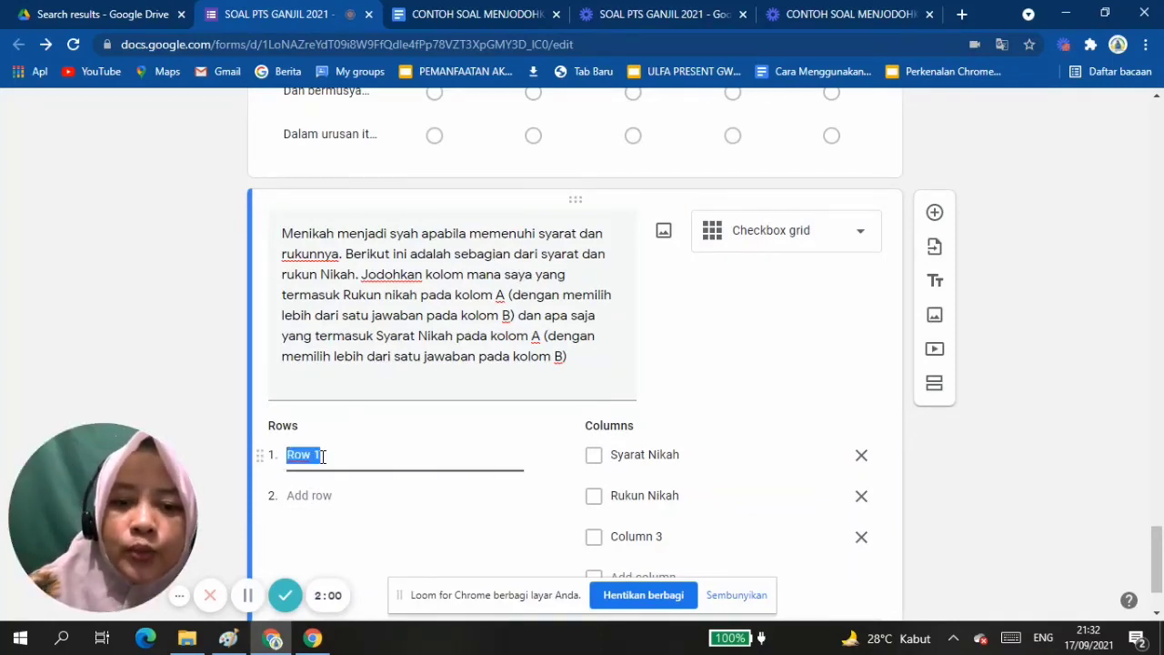
pyautogui.hotkey('ctrl', 'v')
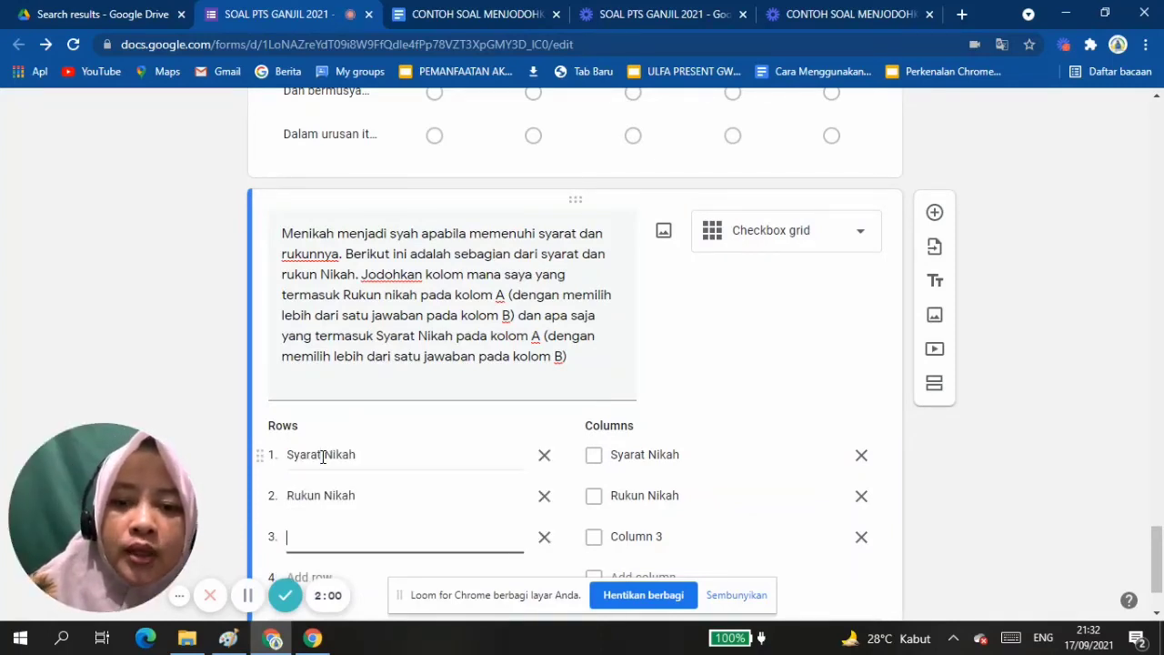
pyautogui.click(861, 455)
pyautogui.click(861, 464)
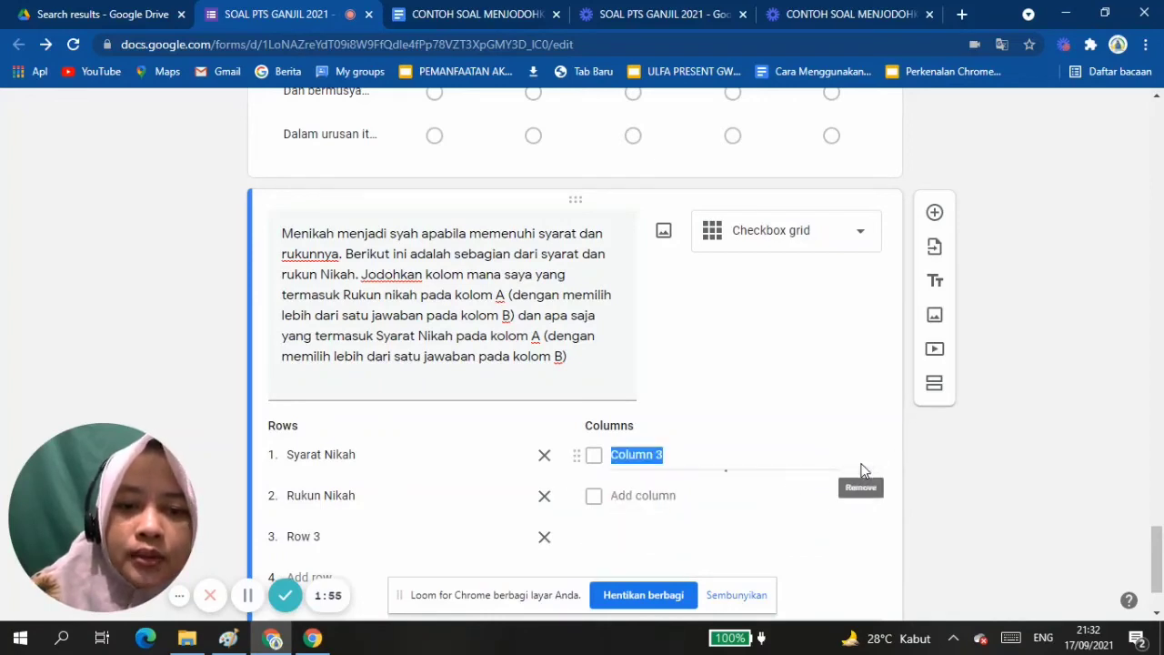
# Copy the six column B entries, Wali nikah through Tidak sedang haji, from the document and paste them over Column 3 as grid columns.
pyautogui.click(445, 13)
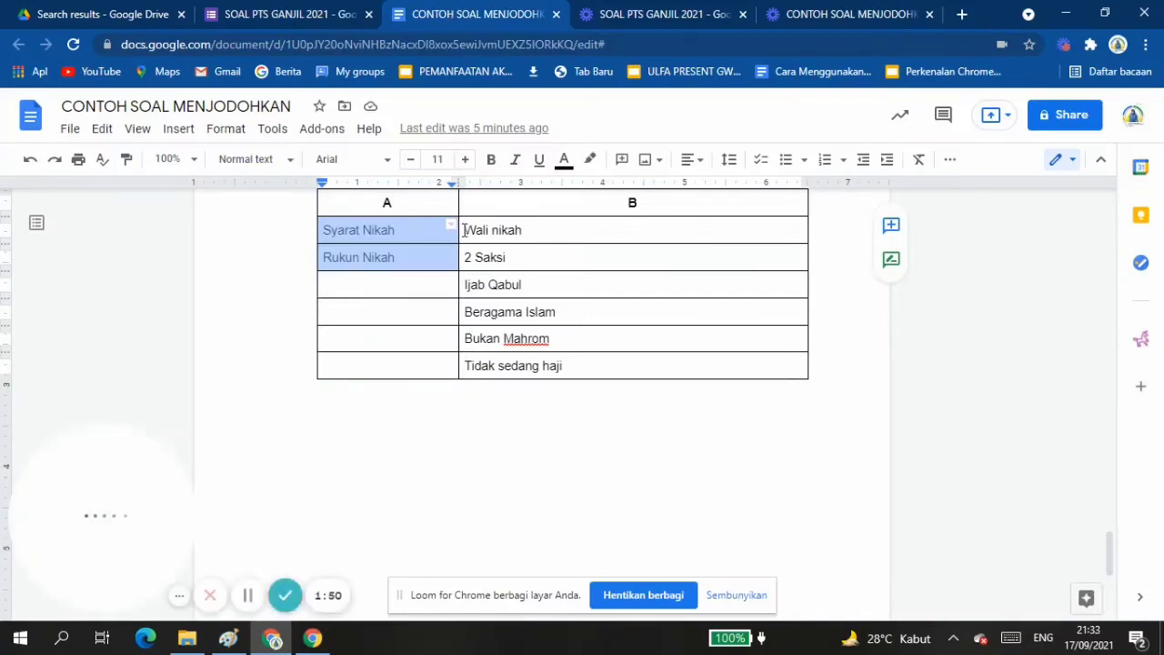
pyautogui.hotkey('ctrl', 'a')
pyautogui.moveTo(581, 349); pyautogui.dragTo(603, 360)
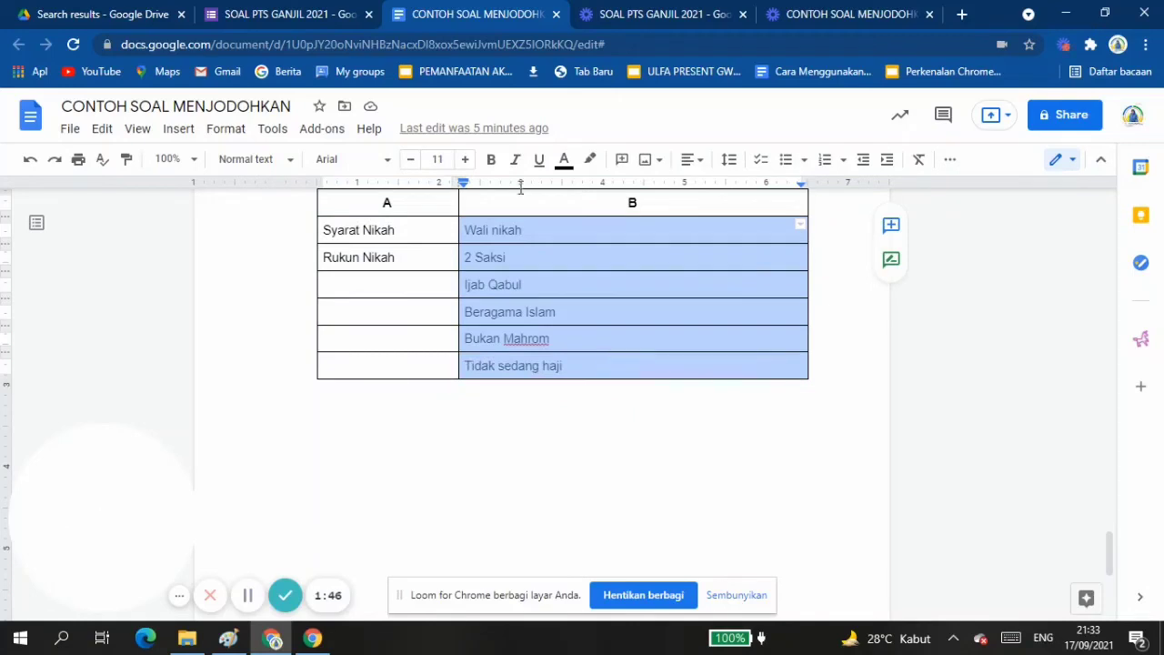
pyautogui.click(273, 14)
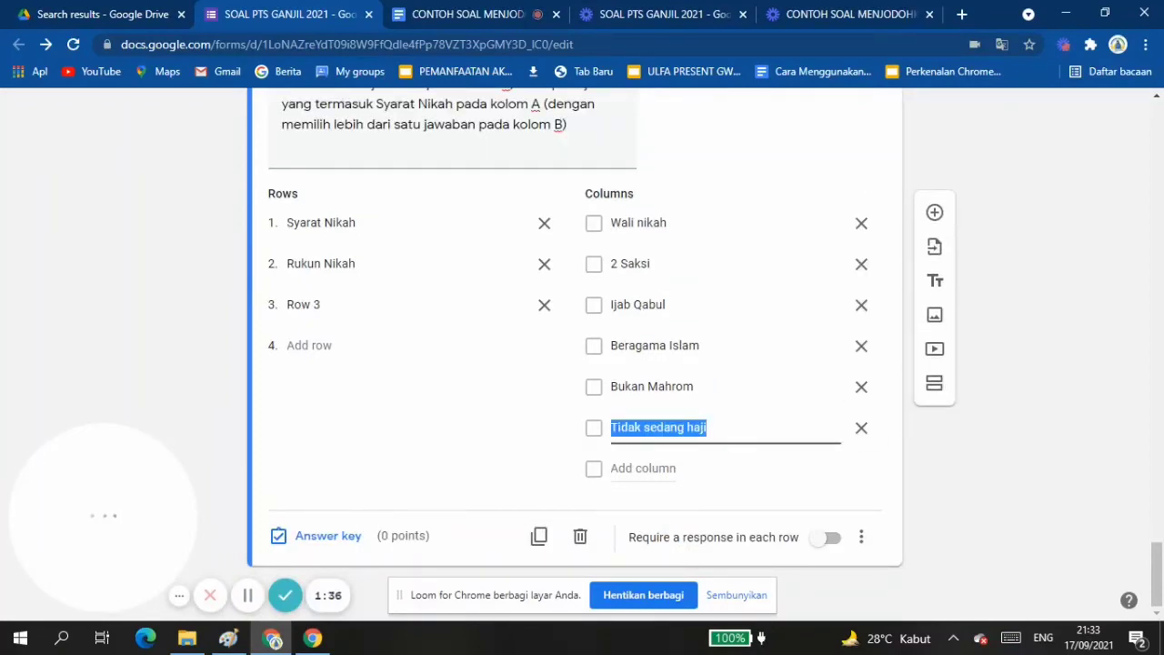
# Turn on Shuffle row order for the marriage grid, and mark Beragama Islam, Bukan Mahrom and Tidak sedang haji as correct for Syarat Nikah.
pyautogui.click(861, 537)
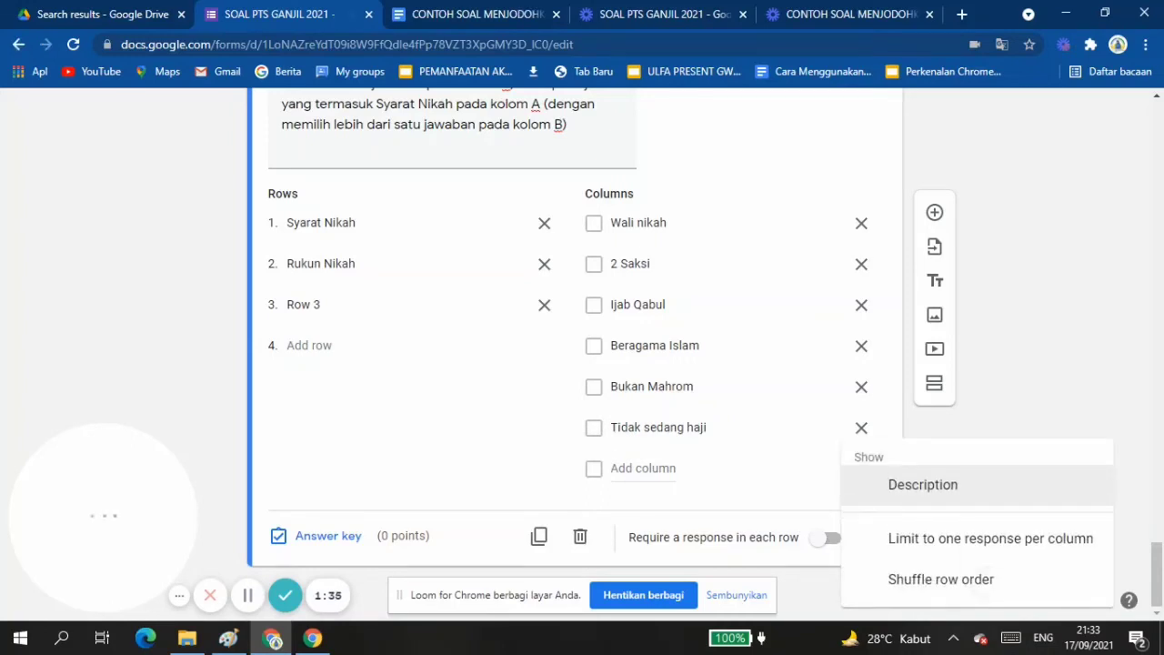
pyautogui.click(985, 580)
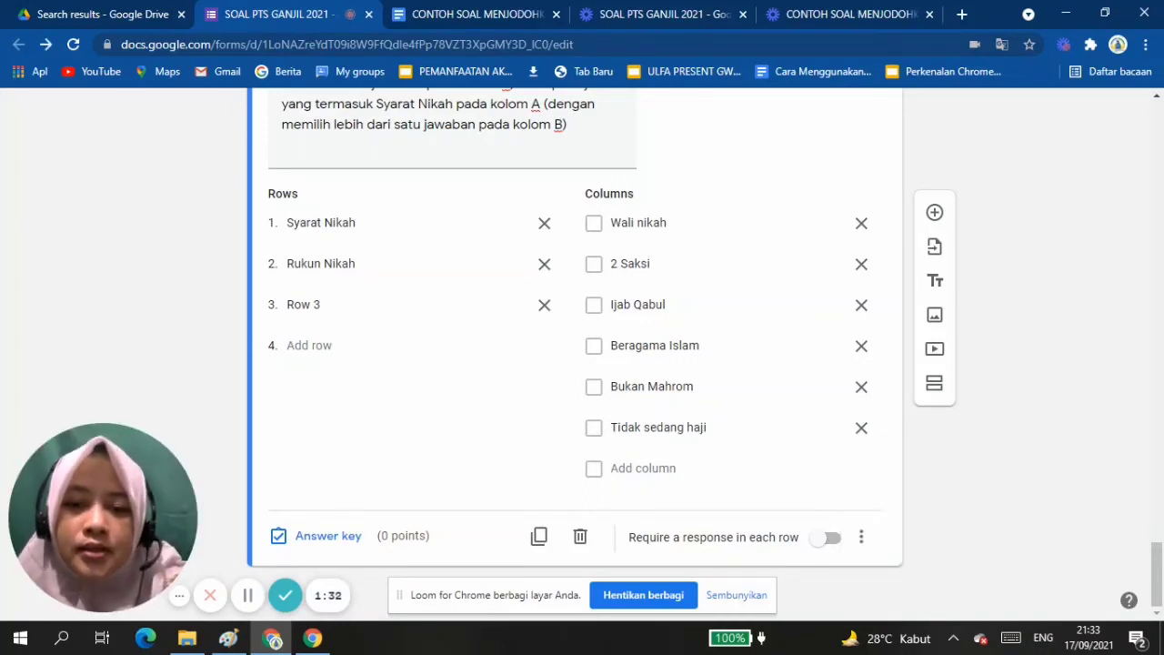
pyautogui.click(327, 536)
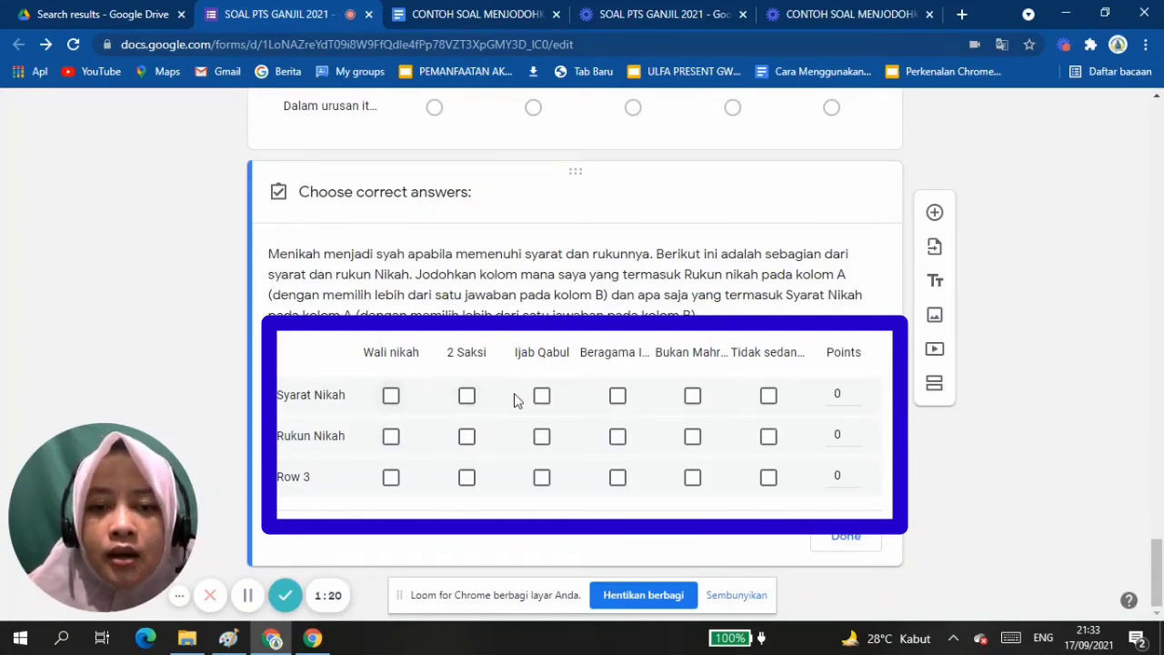
pyautogui.click(615, 396)
pyautogui.click(696, 398)
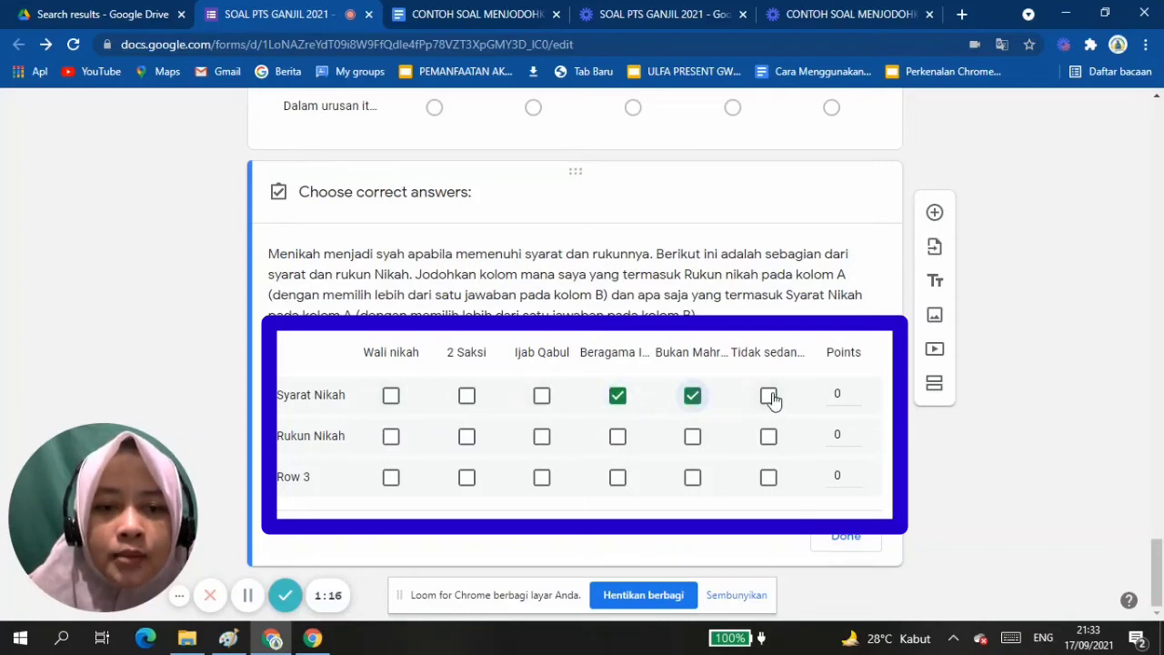
pyautogui.click(773, 398)
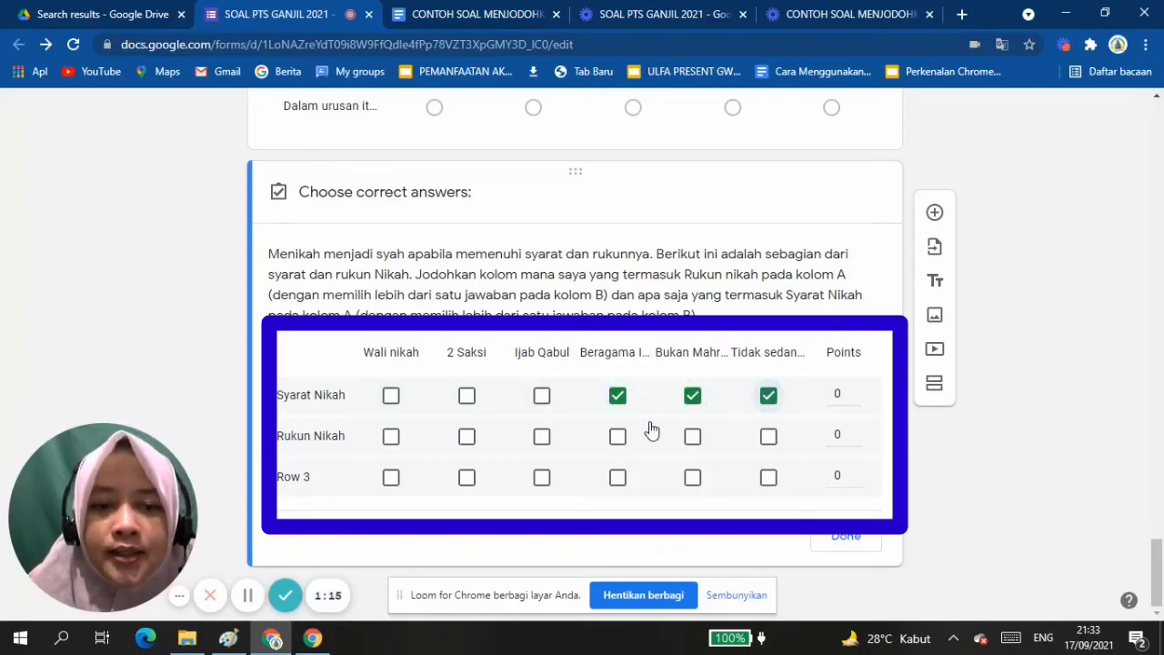
# Mark Wali nikah, 2 Saksi and Ijab Qabul as the correct answers for Rukun Nikah in the answer key.
pyautogui.click(390, 441)
pyautogui.click(464, 442)
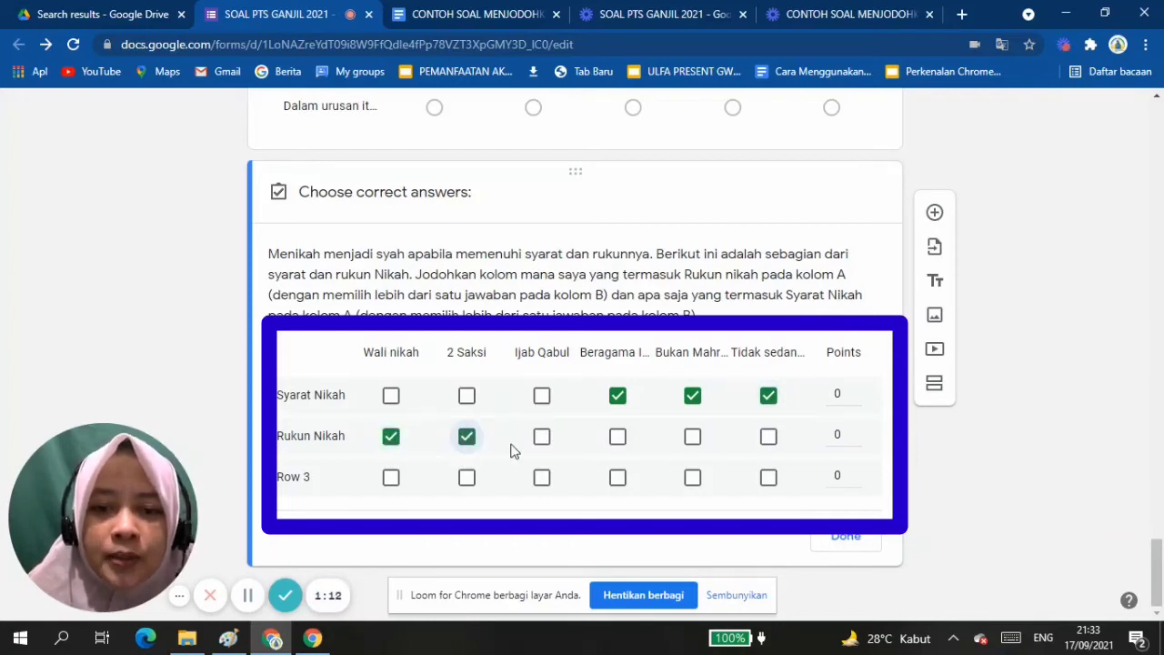
pyautogui.click(543, 439)
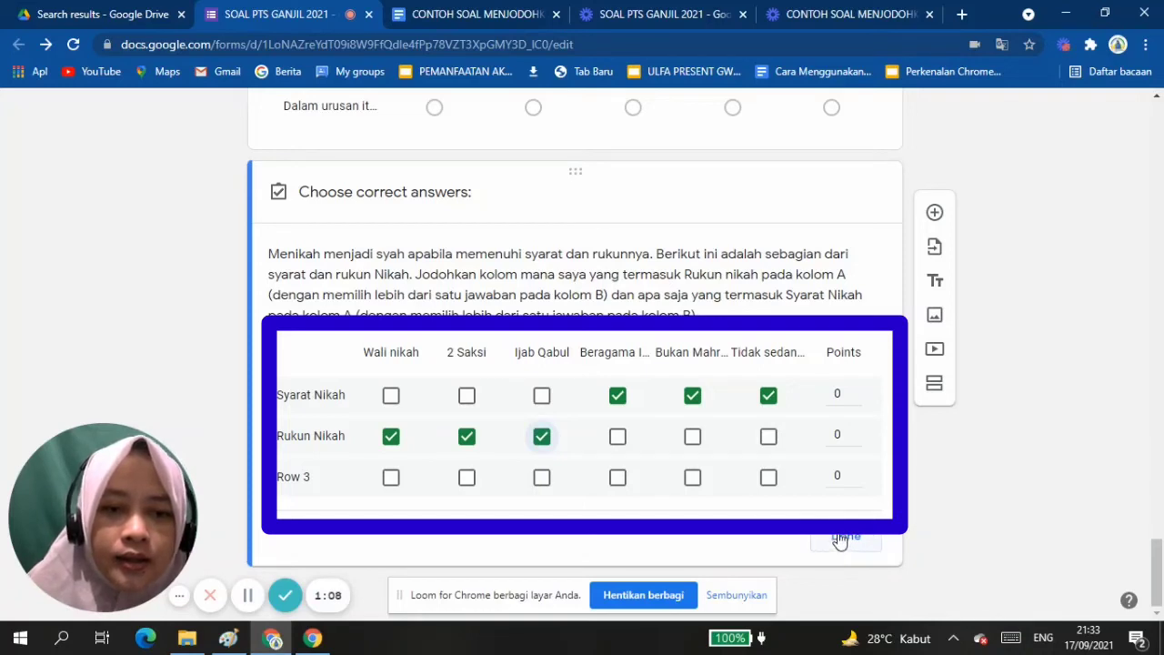
# Award 6 points each to Syarat Nikah and Rukun Nikah in the answer key, and delete the unused Row 3.
pyautogui.click(838, 392)
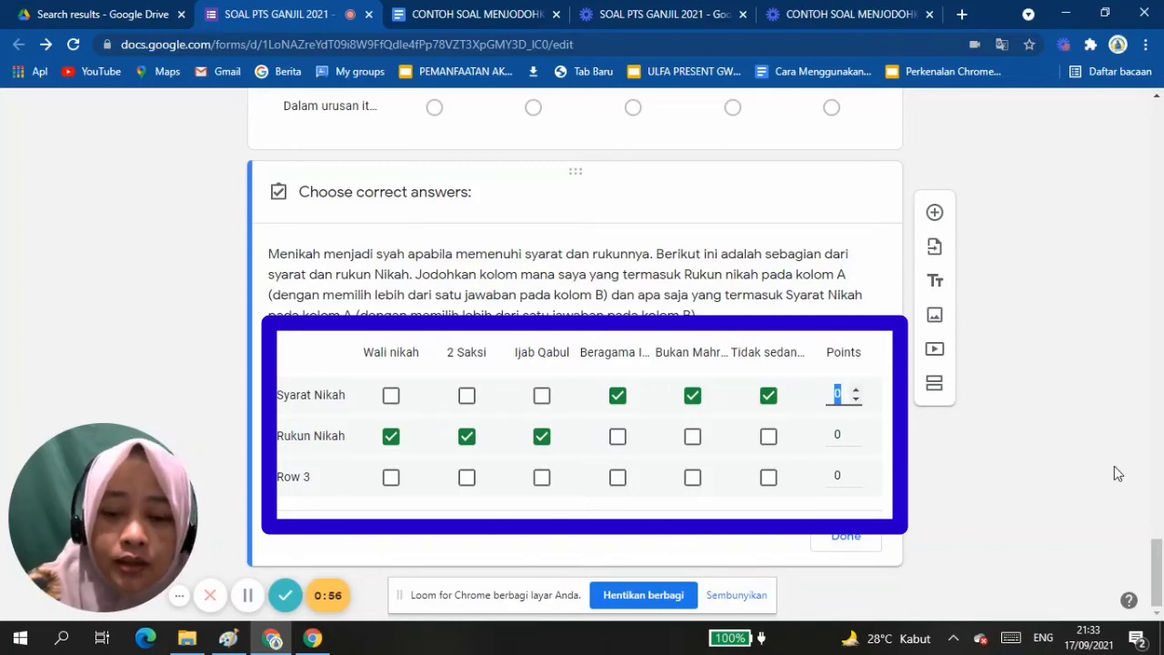
pyautogui.write('2')
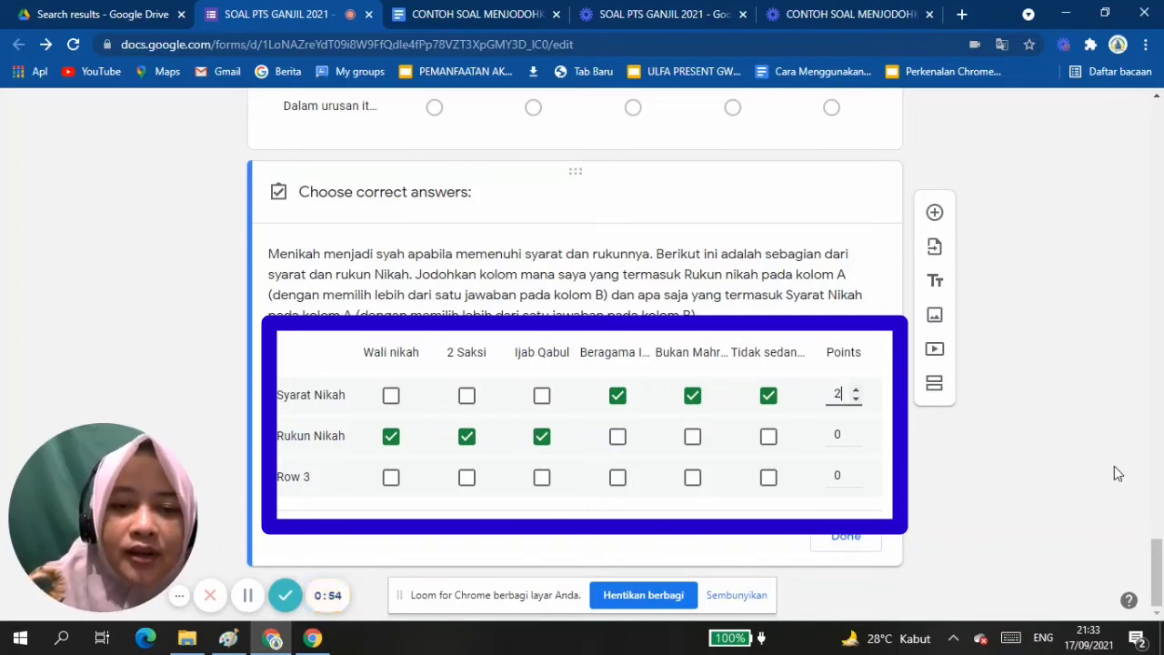
pyautogui.write('6')
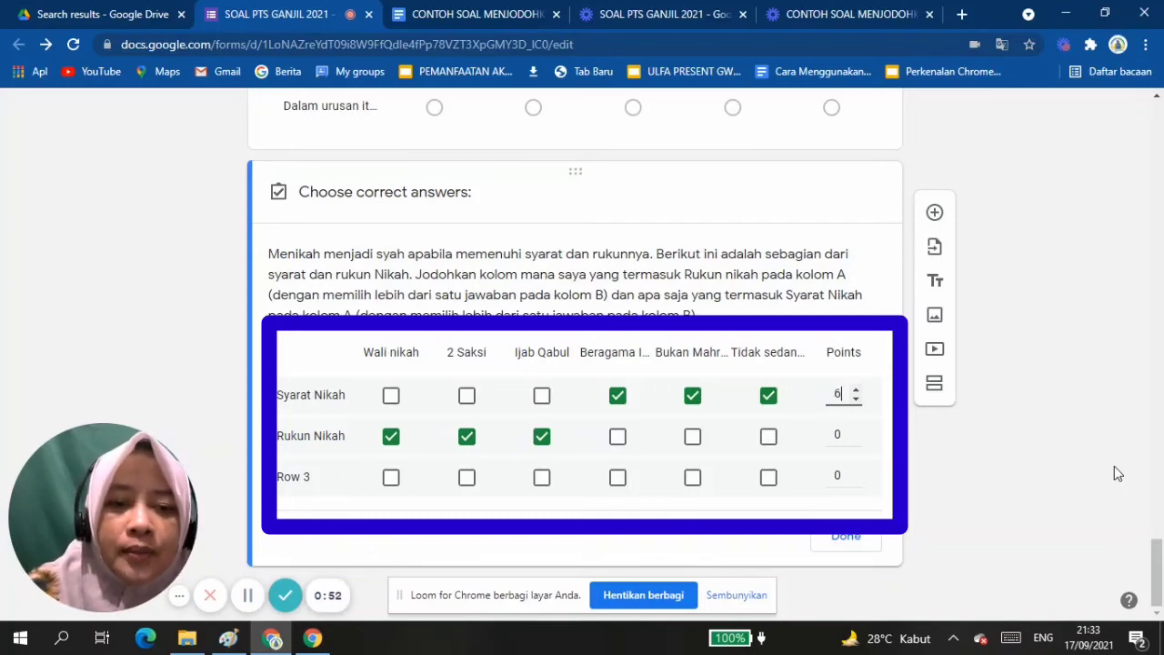
pyautogui.click(839, 434)
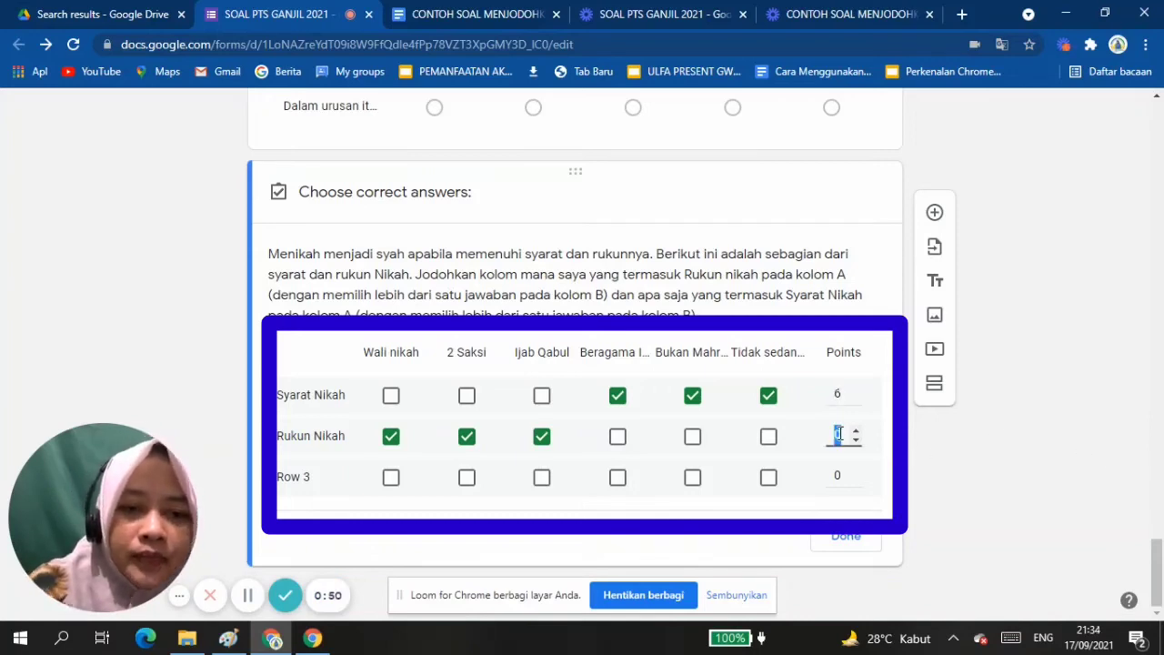
pyautogui.click(845, 536)
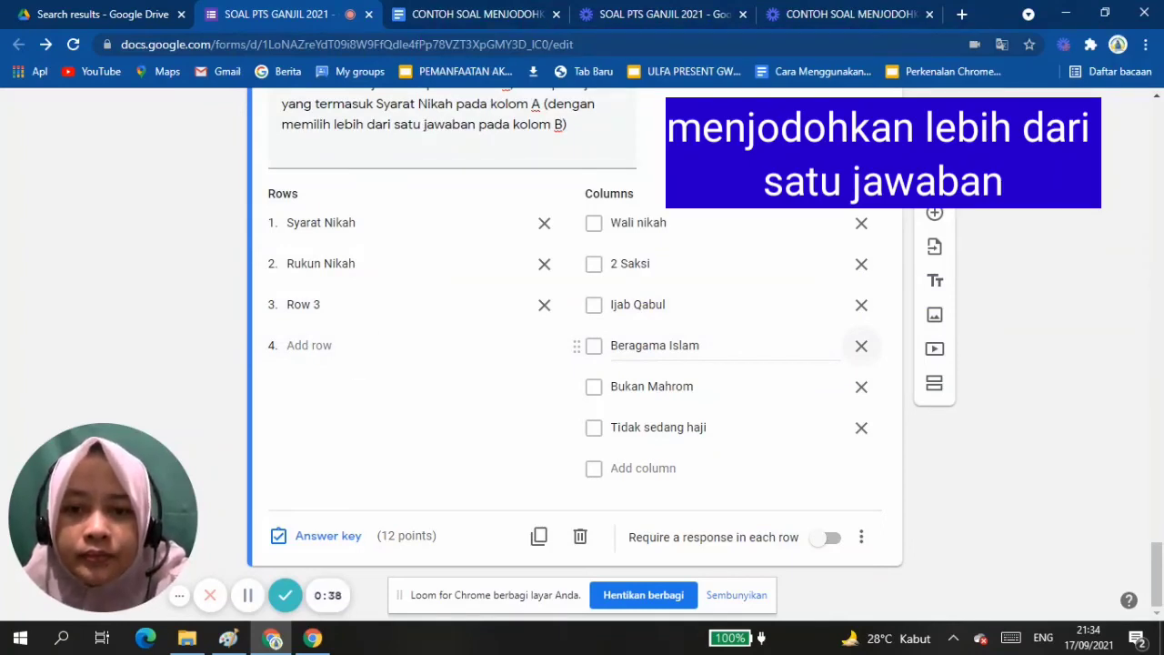
pyautogui.click(544, 305)
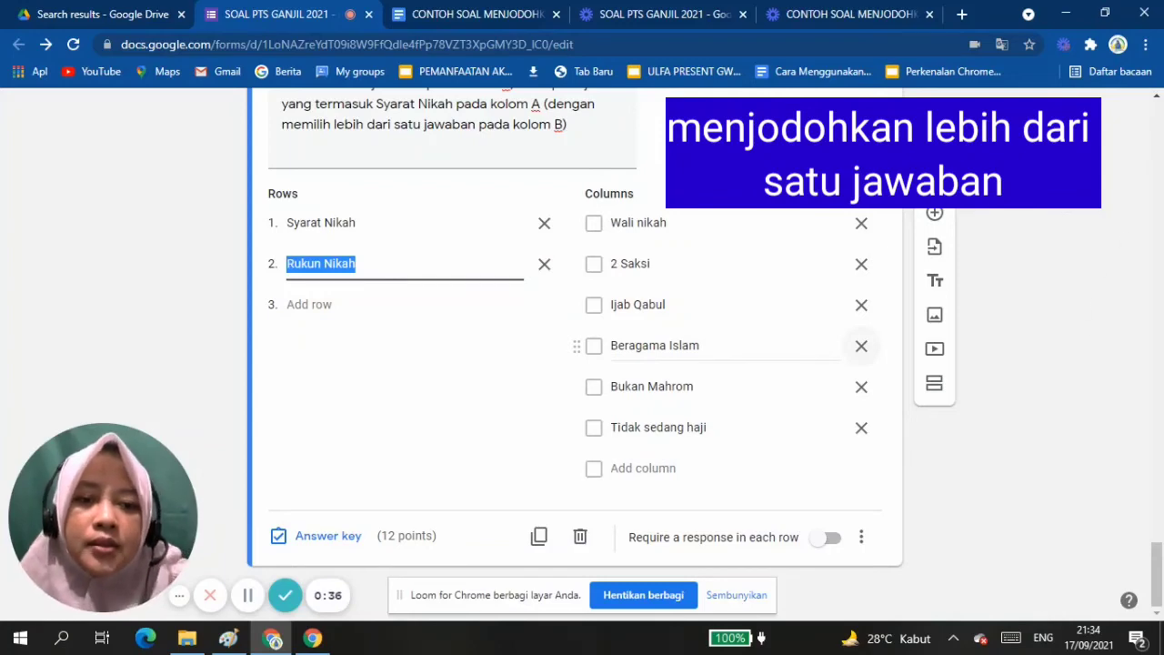
# Open the respondent preview of the form and look over its opening page with the participant fields.
pyautogui.scroll(20, 860, 346)
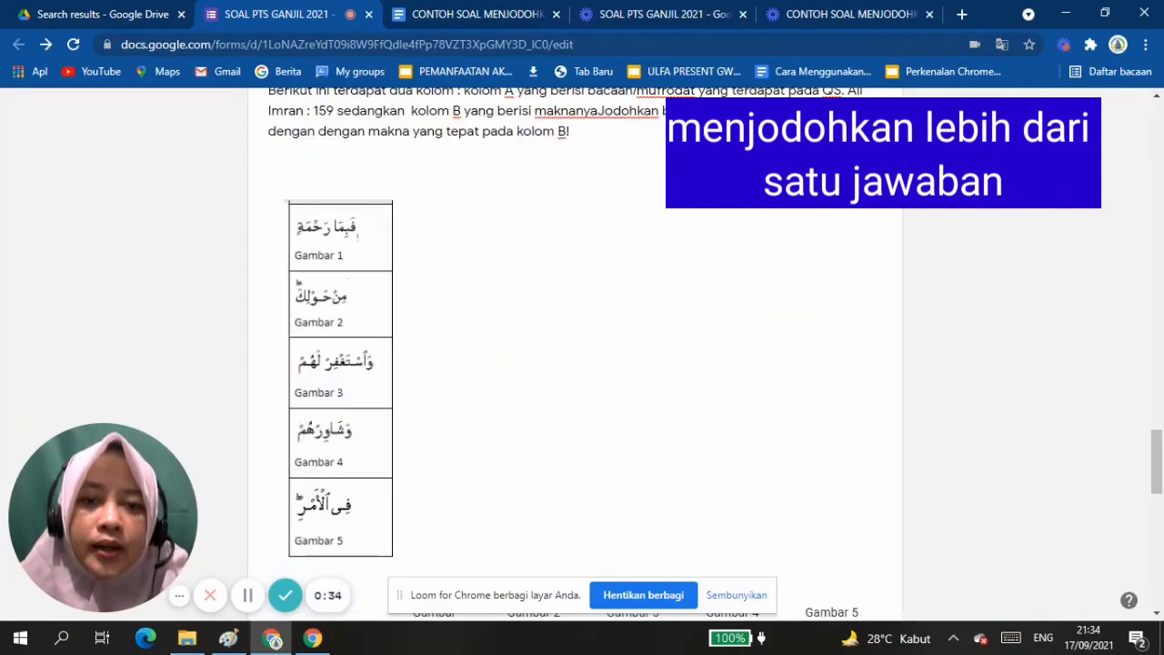
pyautogui.scroll(8, 575, 364)
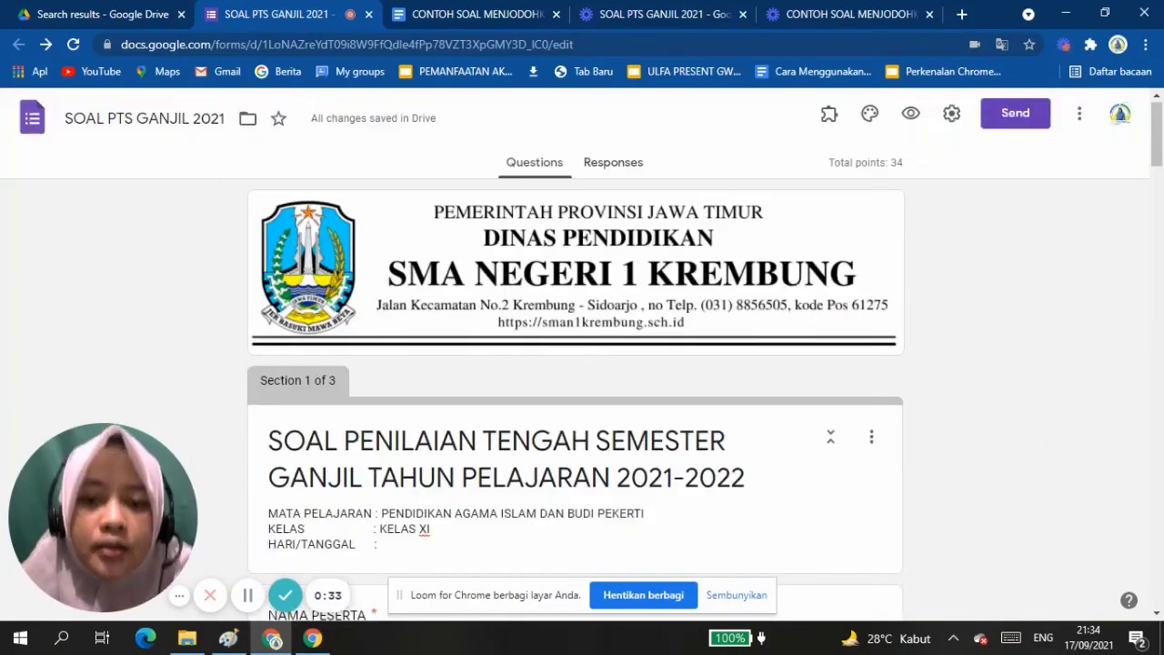
pyautogui.click(910, 113)
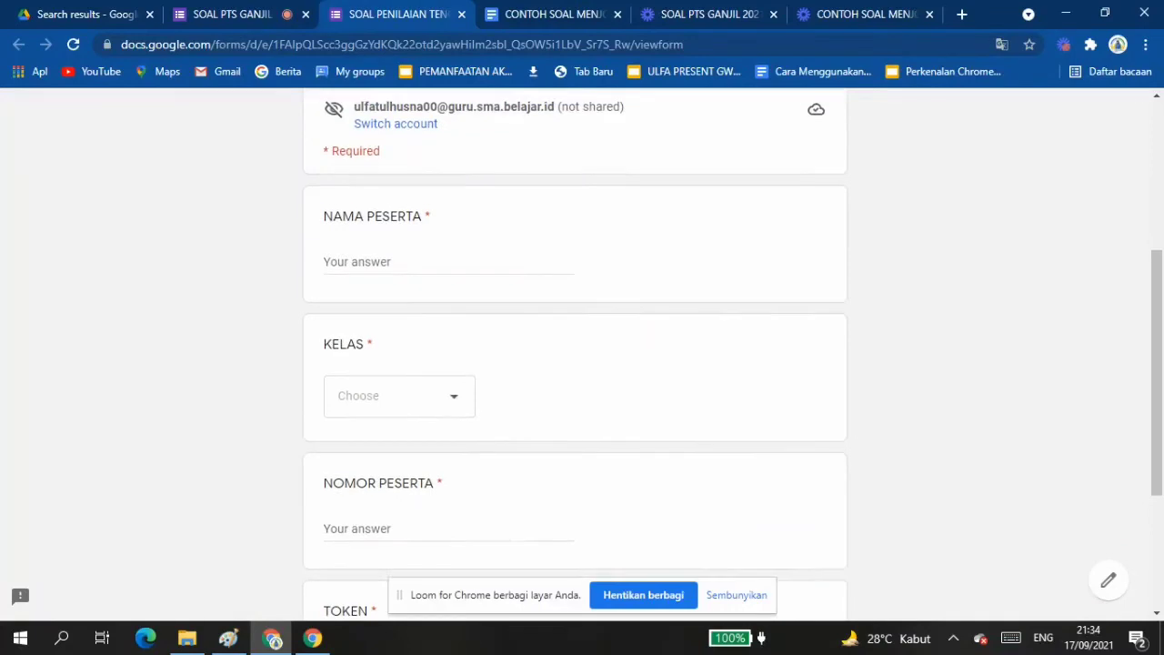
pyautogui.scroll(-3, 575, 355)
pyautogui.scroll(2, 575, 355)
pyautogui.scroll(3, 574, 355)
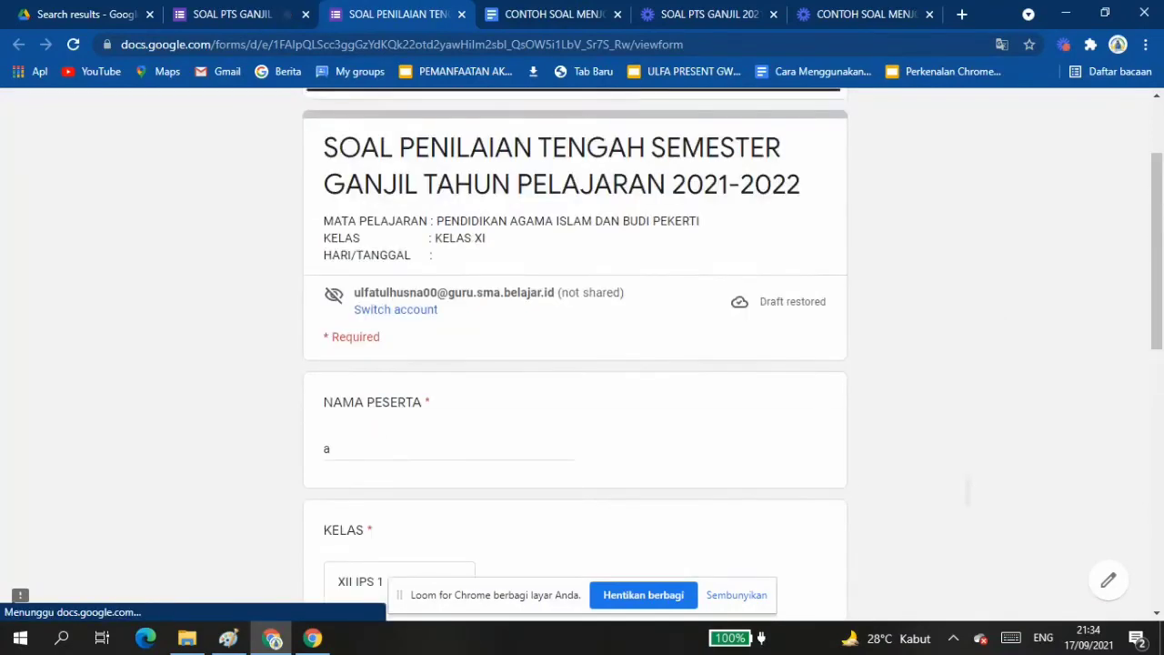
pyautogui.scroll(-5, 575, 355)
pyautogui.scroll(5, 574, 355)
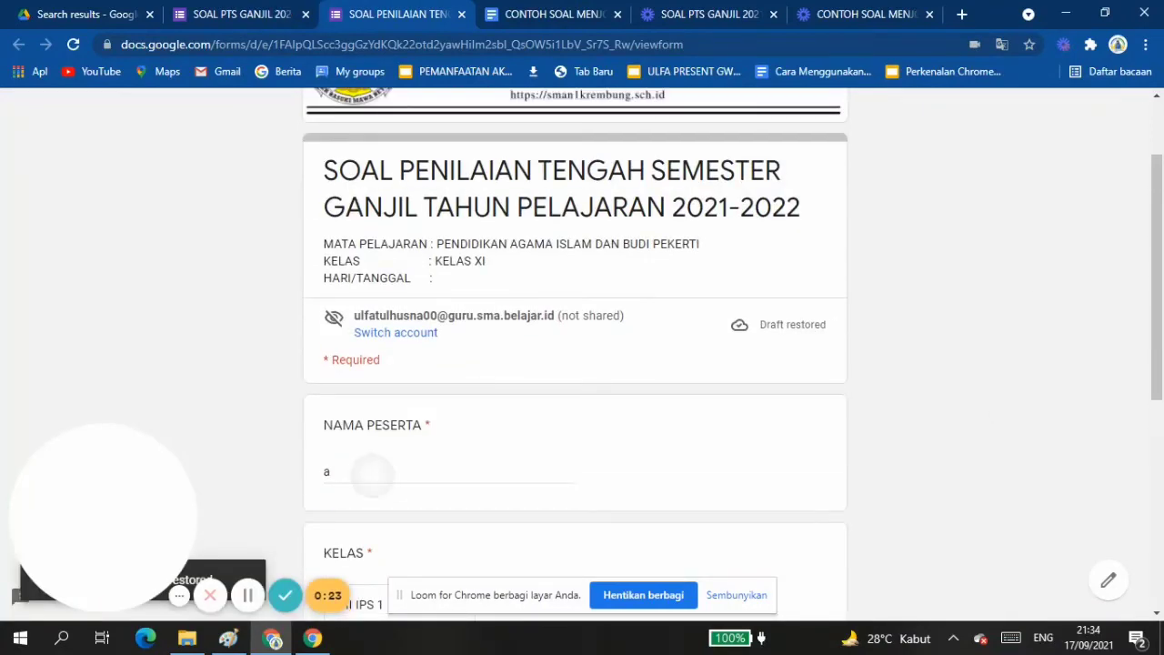
# Check the restored participant details in the preview, and continue to look over the multiple-choice section.
pyautogui.click(372, 475)
pyautogui.scroll(-3, 575, 355)
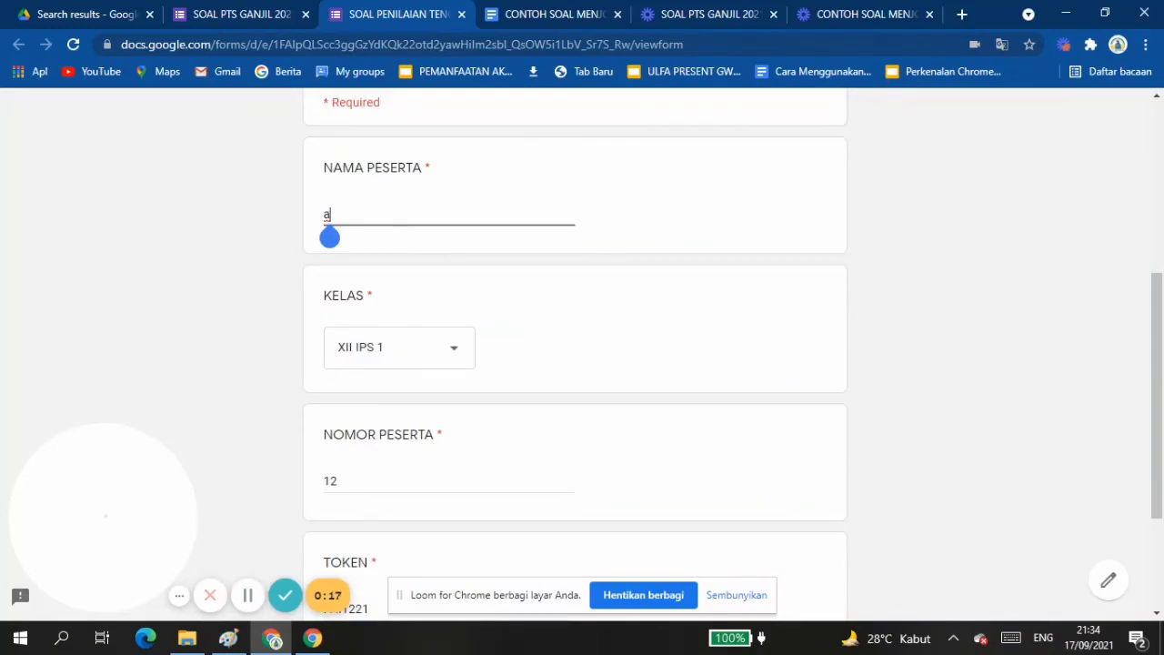
pyautogui.scroll(-3, 575, 354)
pyautogui.scroll(1, 575, 355)
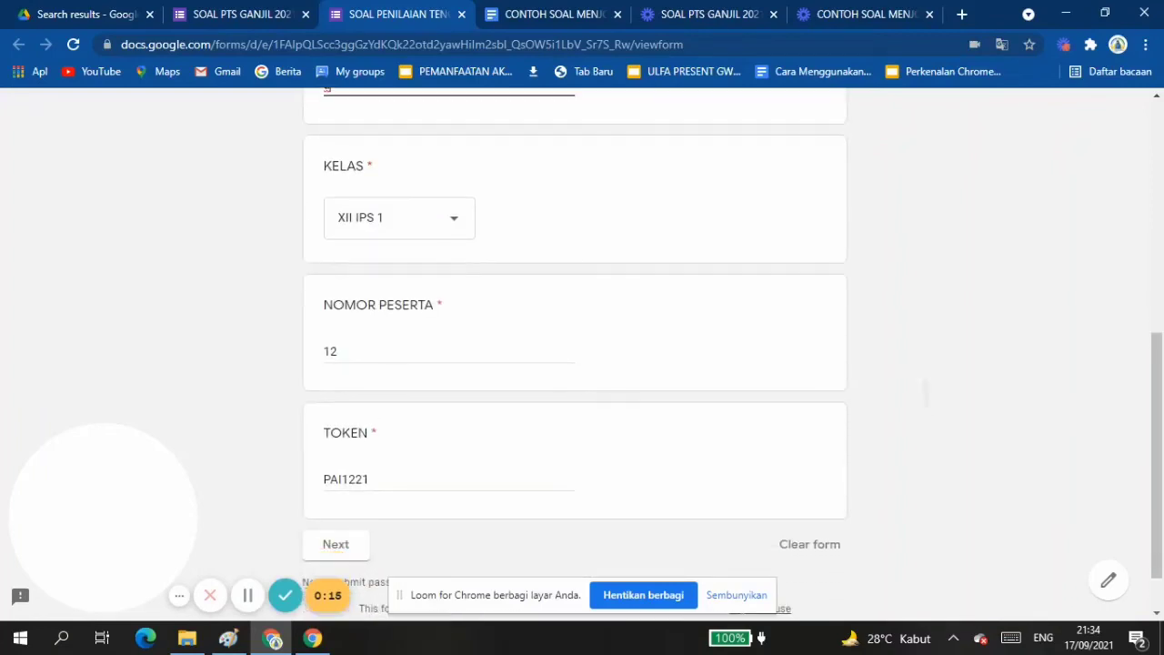
pyautogui.scroll(-1, 574, 355)
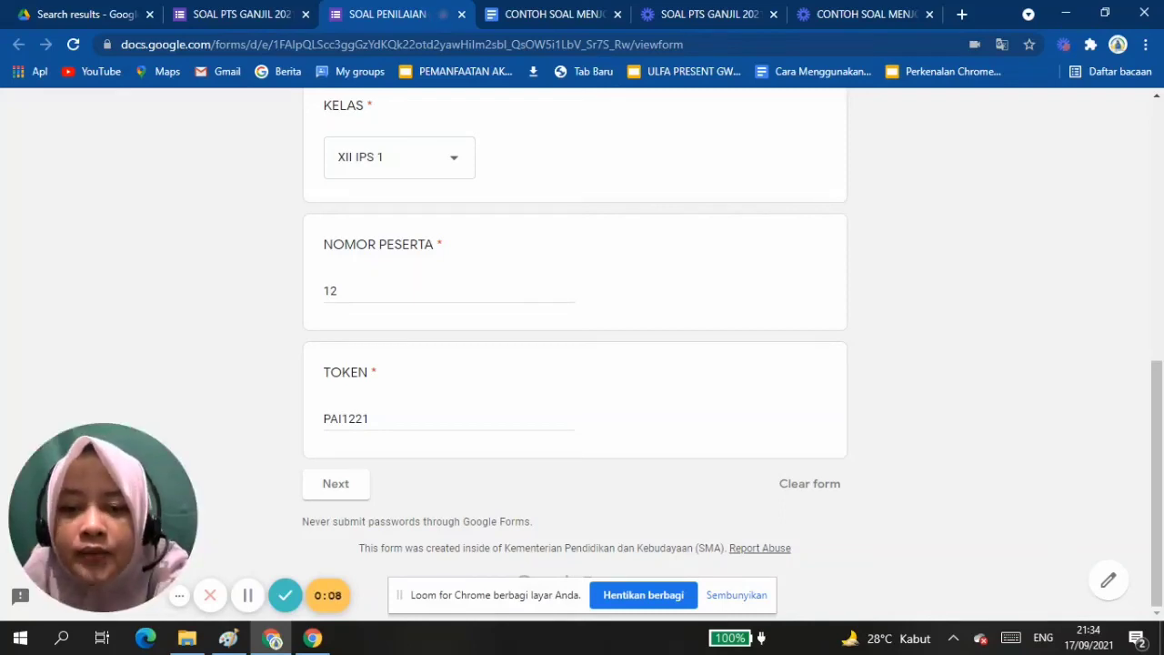
pyautogui.click(335, 483)
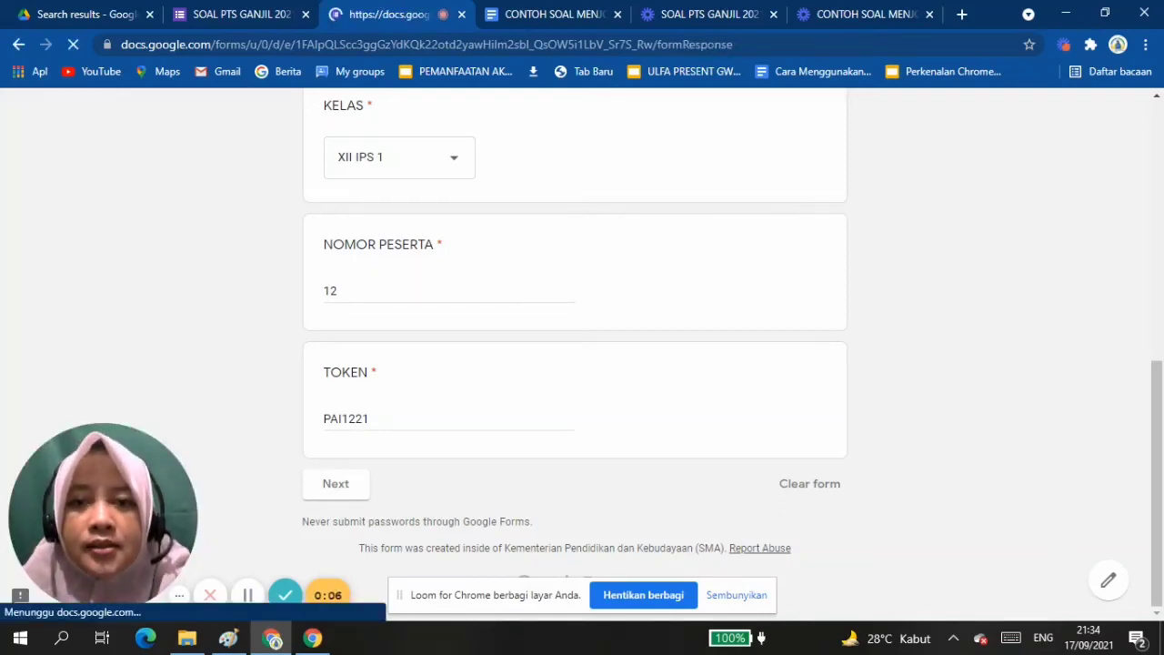
pyautogui.scroll(-5, 575, 355)
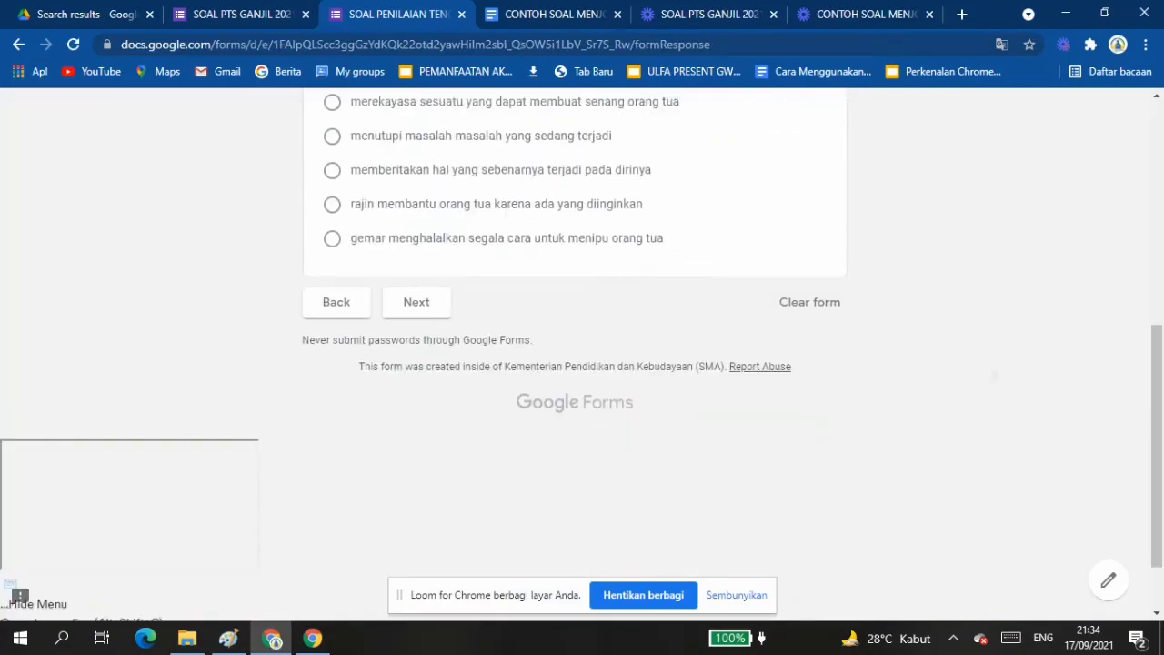
pyautogui.scroll(2, 575, 355)
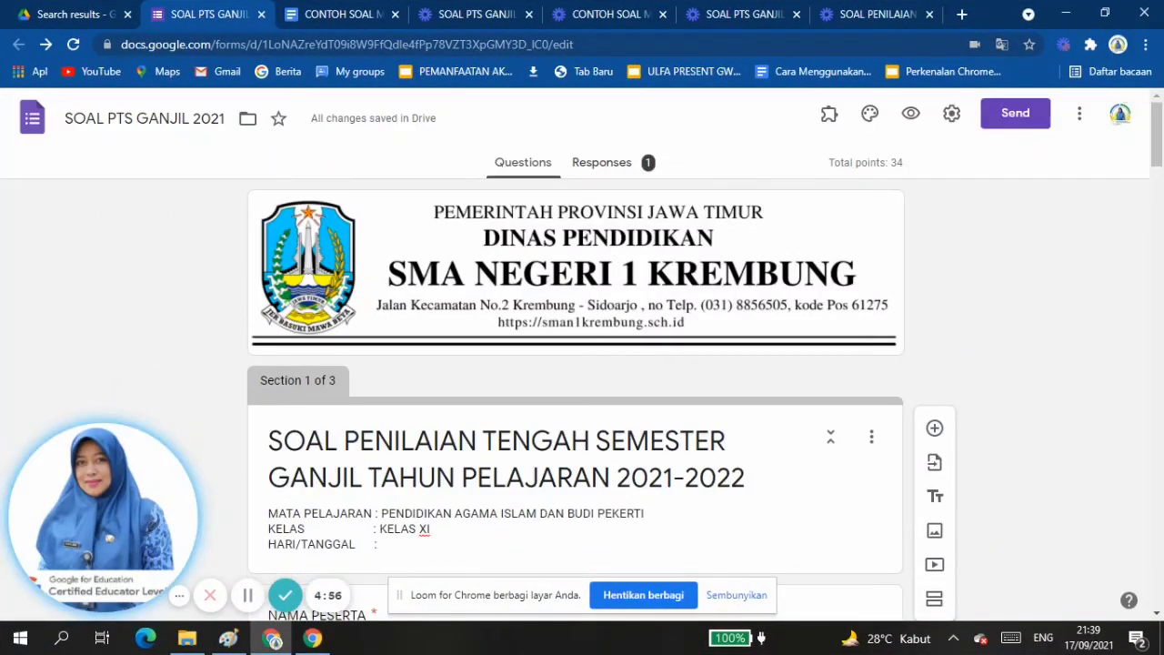
# Reopen the form preview, fill in the participant's name, and choose XII MIPA 7 as the class.
pyautogui.click(911, 117)
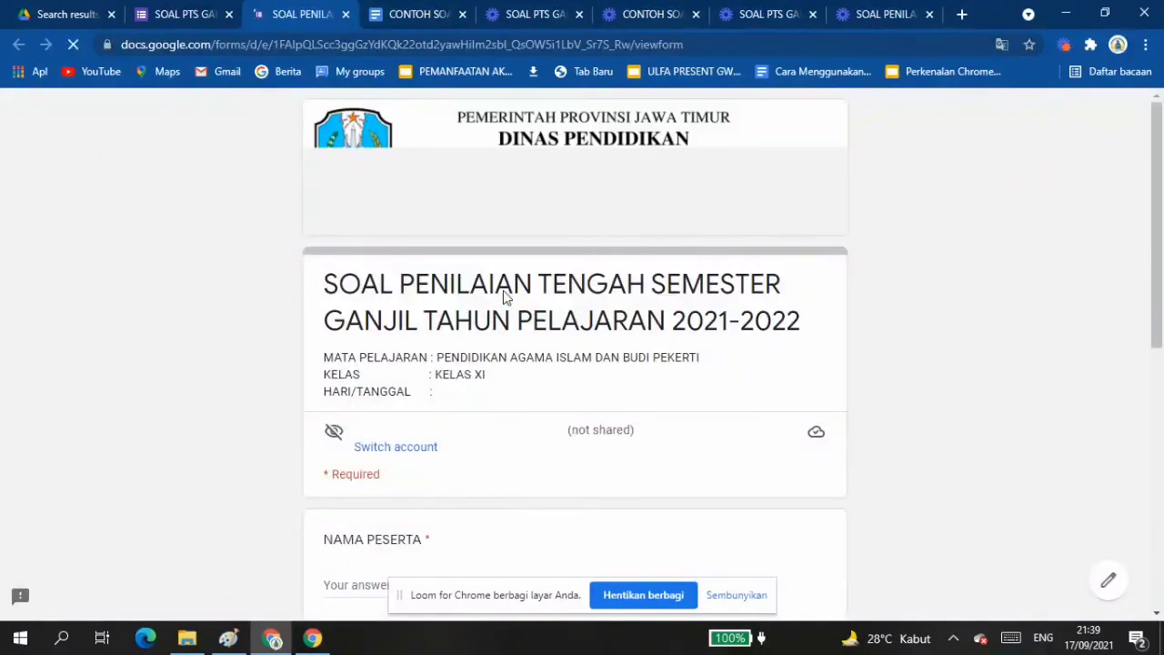
pyautogui.scroll(-3, 382, 600)
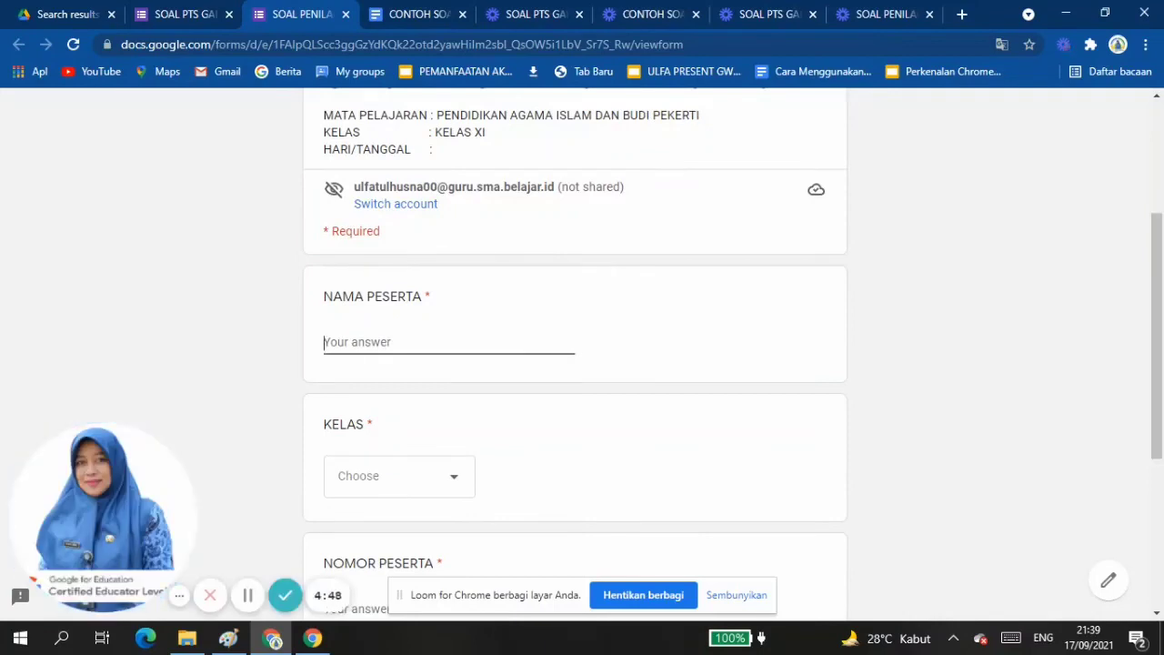
pyautogui.write('ulfa')
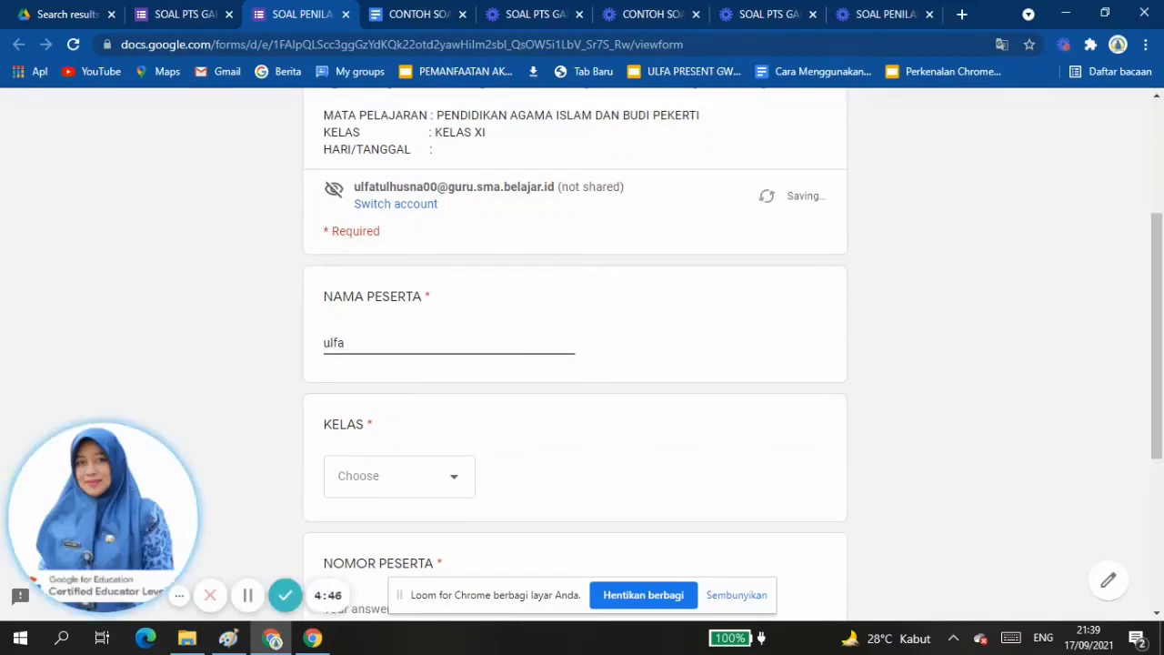
pyautogui.click(399, 476)
pyautogui.click(364, 437)
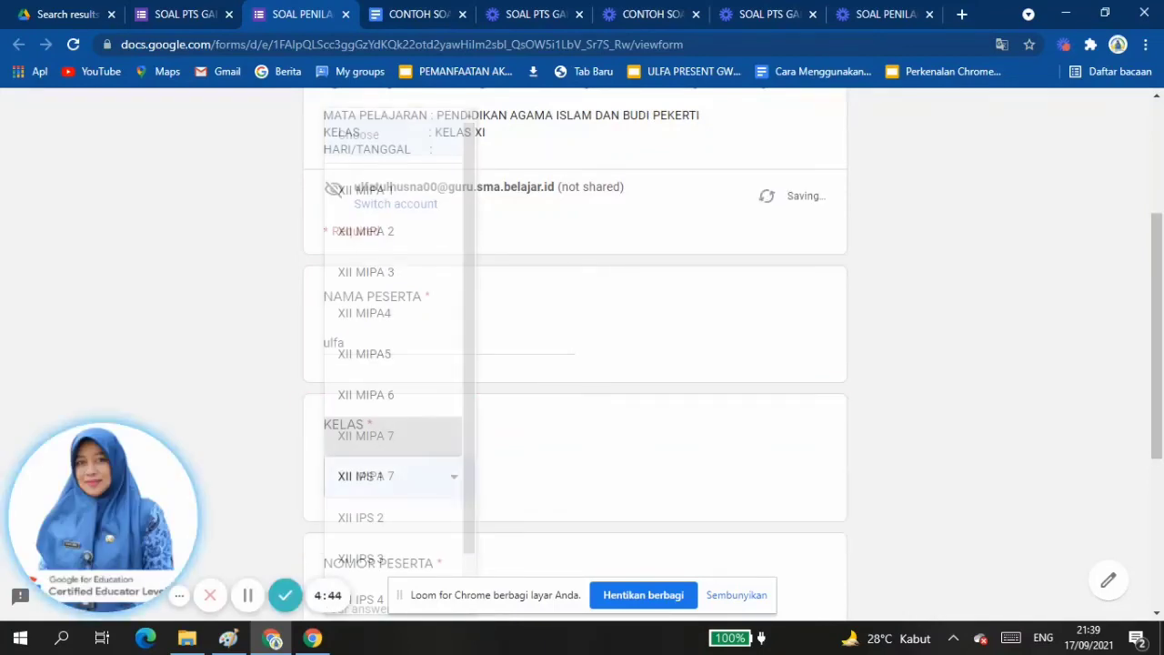
pyautogui.scroll(-1, 400, 436)
pyautogui.scroll(-2, 573, 364)
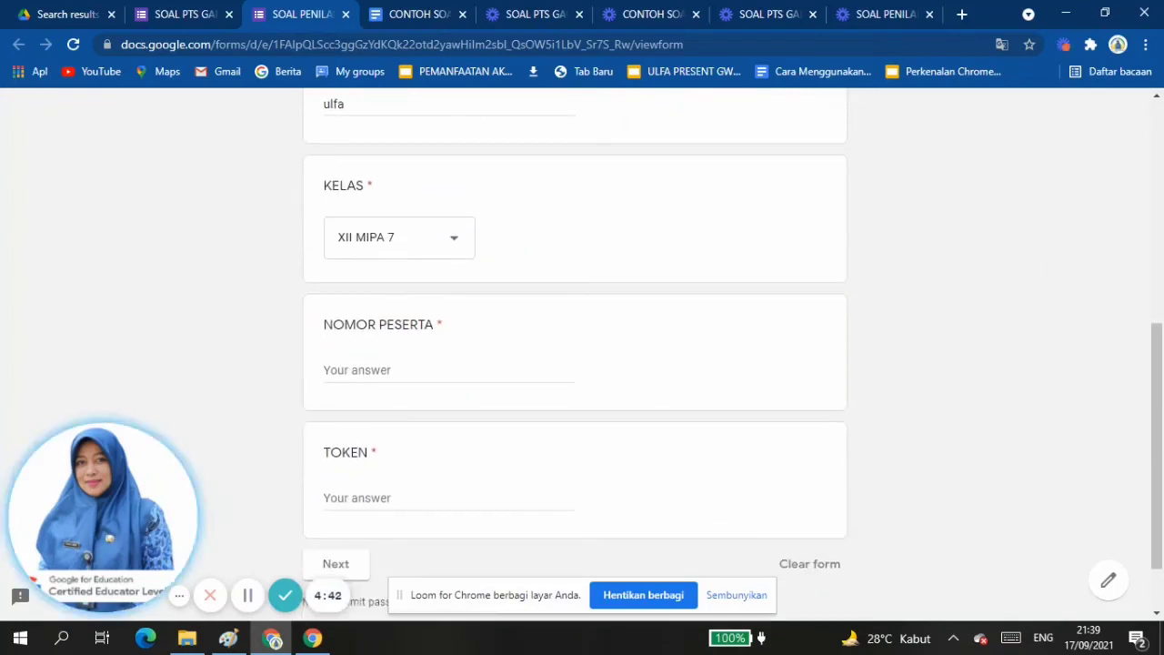
# Enter the participant number in NOMOR PESERTA and the exam token in TOKEN, and continue to the multiple-choice section.
pyautogui.click(380, 371)
pyautogui.write('12')
pyautogui.scroll(-1, 573, 363)
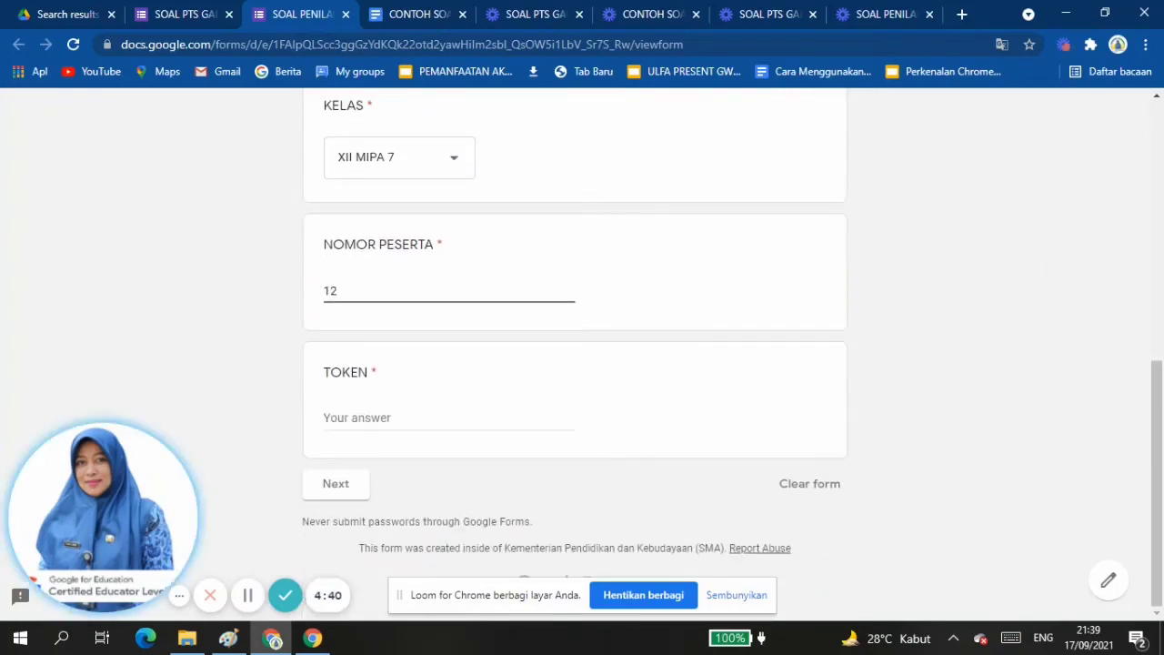
pyautogui.press('capslock')
pyautogui.write('PAI')
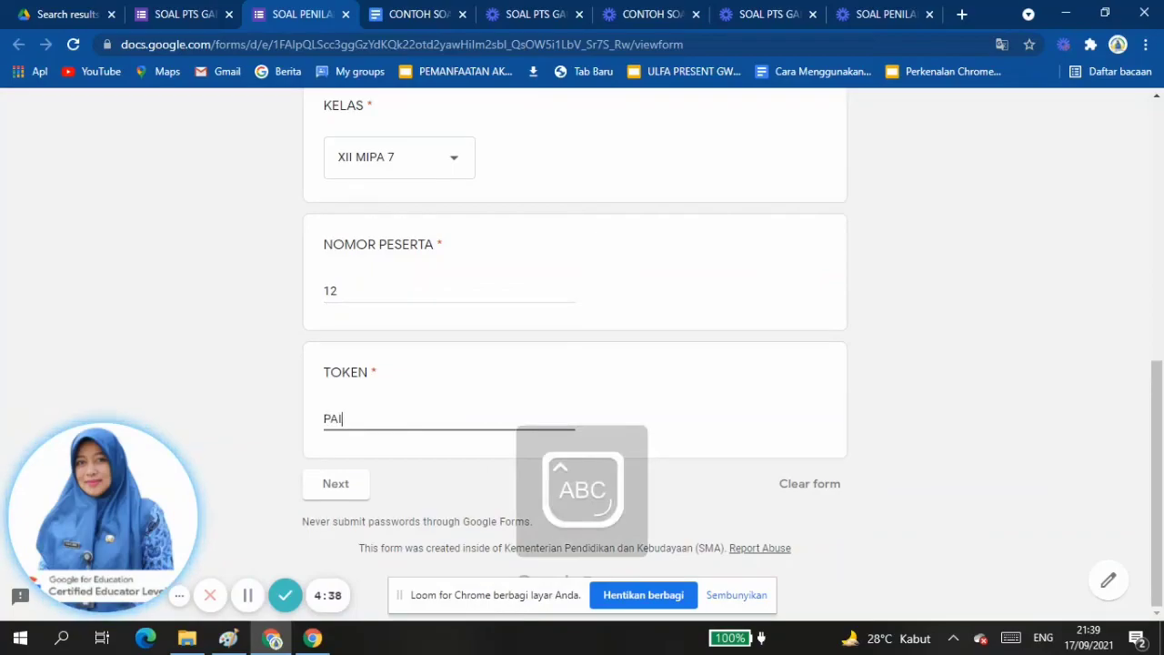
pyautogui.write('1221')
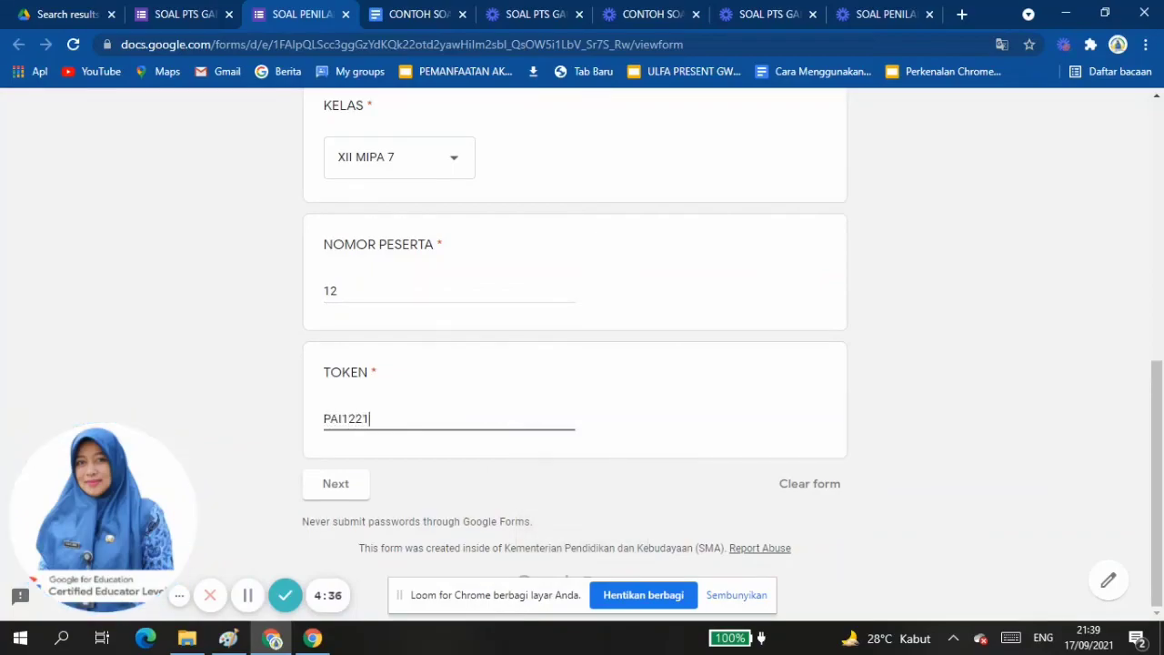
pyautogui.click(336, 482)
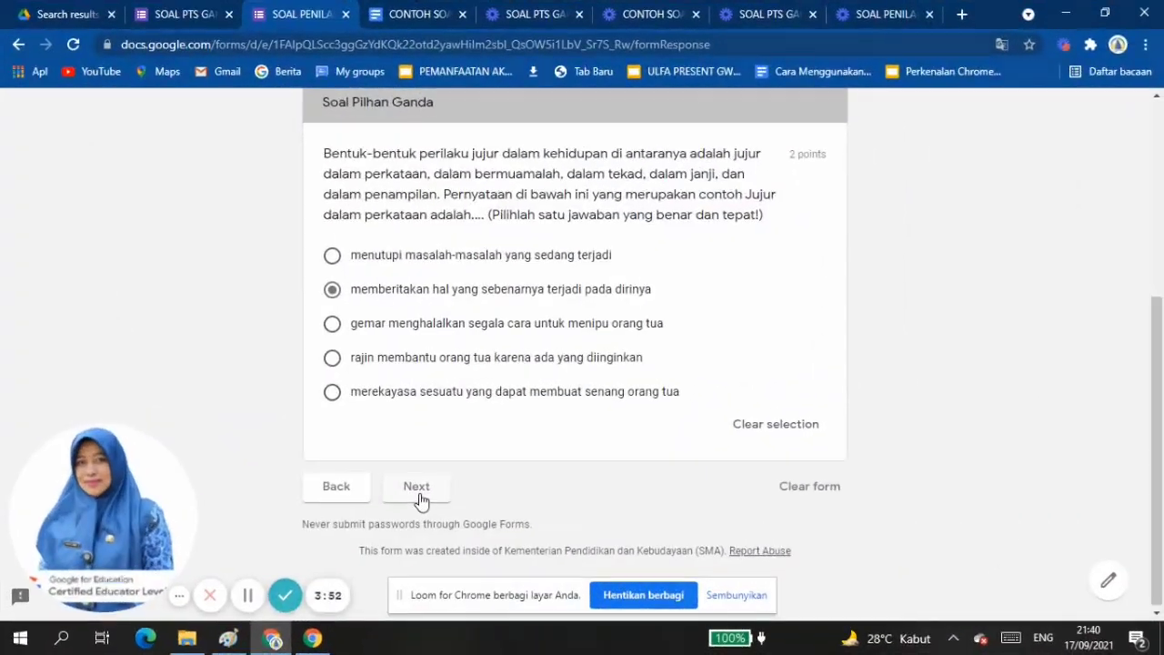
# Continue from the multiple-choice section to the first matching grid in the Soal Menjodohkan section.
pyautogui.click(499, 426)
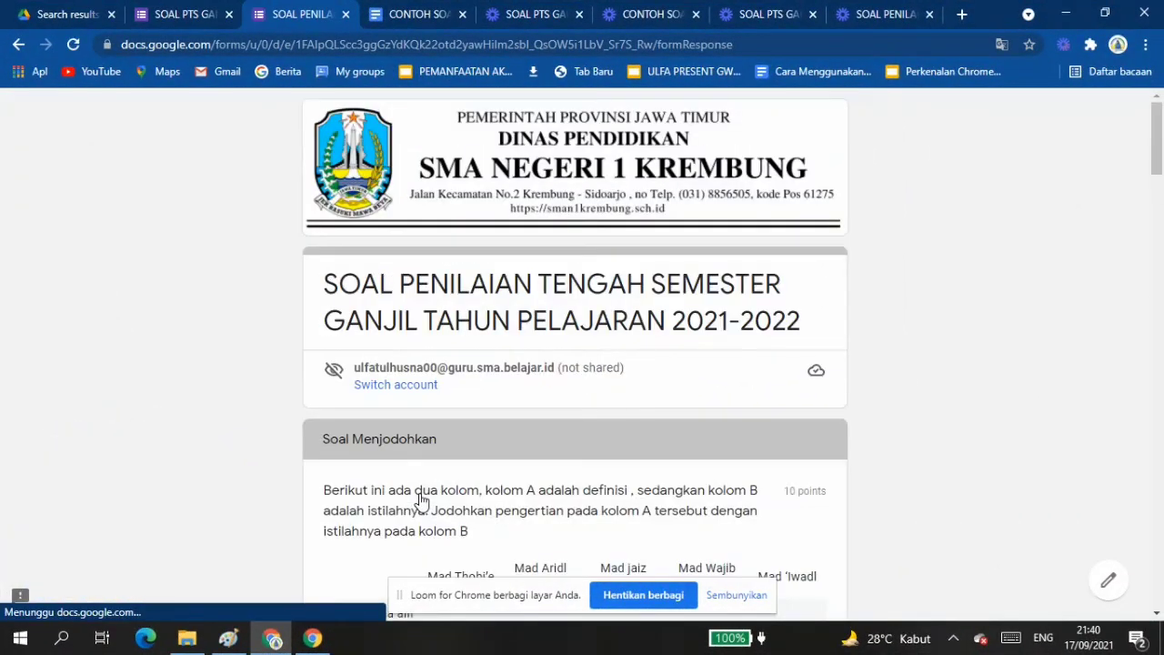
pyautogui.scroll(-4, 421, 501)
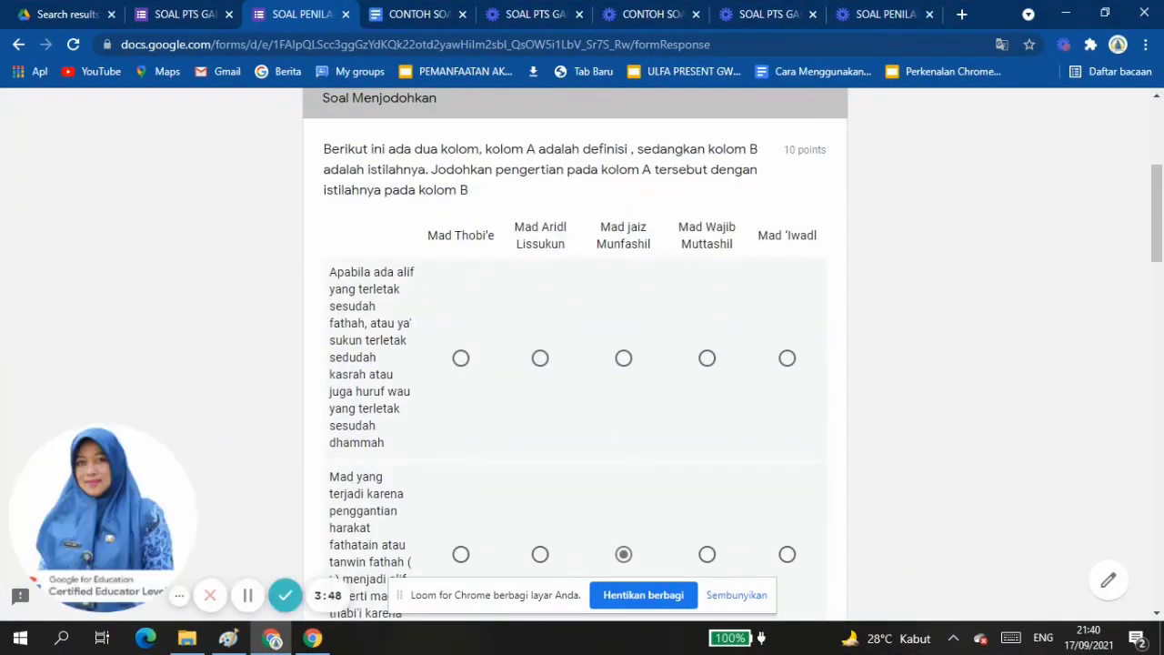
# Answer the remaining rows of the first matching grid, choosing Mad Wajib Muttashil for the third definition and Mad Aridl Lissukun for the fourth.
pyautogui.scroll(-3, 575, 354)
pyautogui.scroll(2, 576, 354)
pyautogui.scroll(-4, 575, 354)
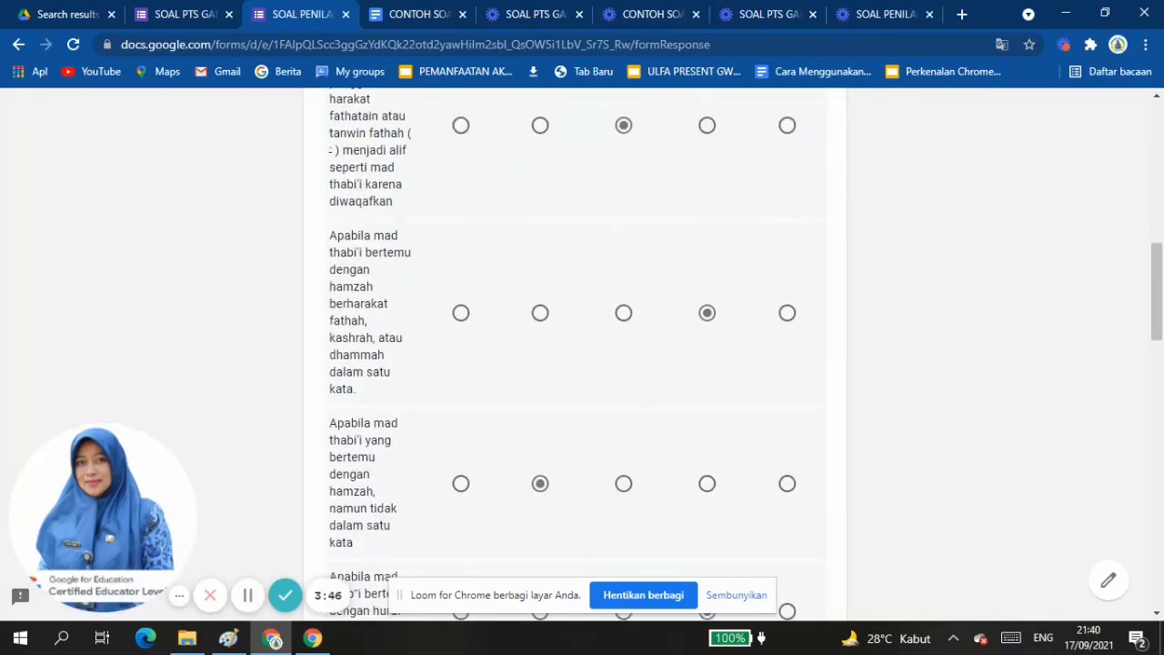
pyautogui.scroll(-3, 575, 355)
pyautogui.scroll(-4, 575, 354)
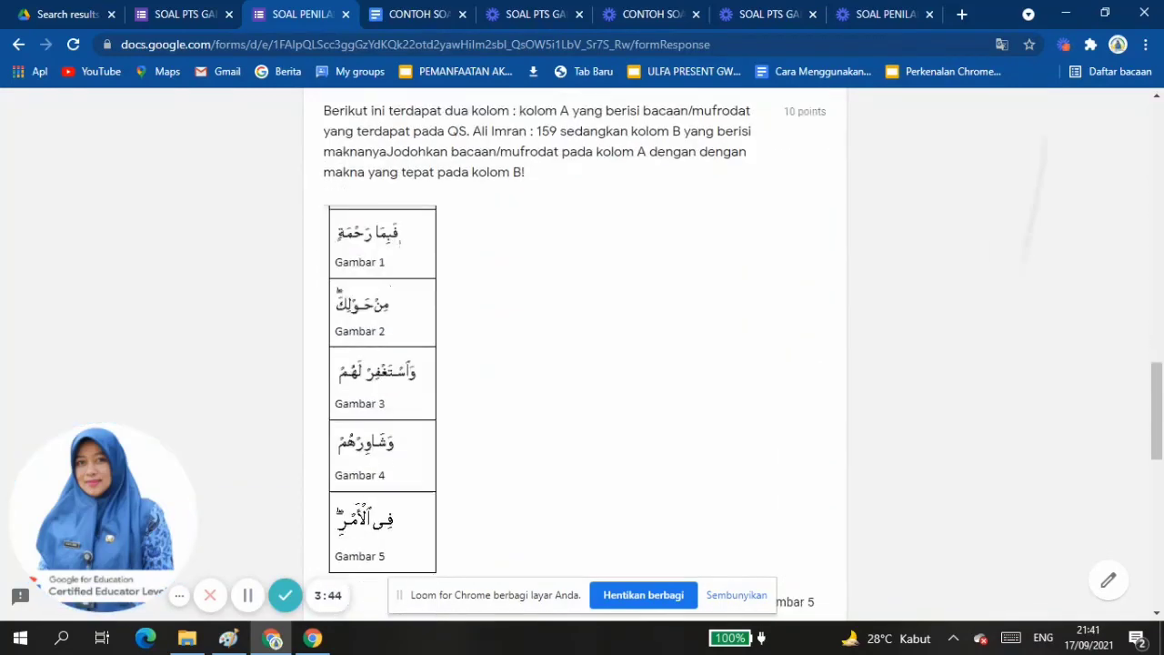
# In the QS. Ali Imran : 159 matching grid, match the five meanings in row order to Gambar 1, Gambar 5, Gambar 4, Gambar 3 and Gambar 2.
pyautogui.scroll(-4, 576, 355)
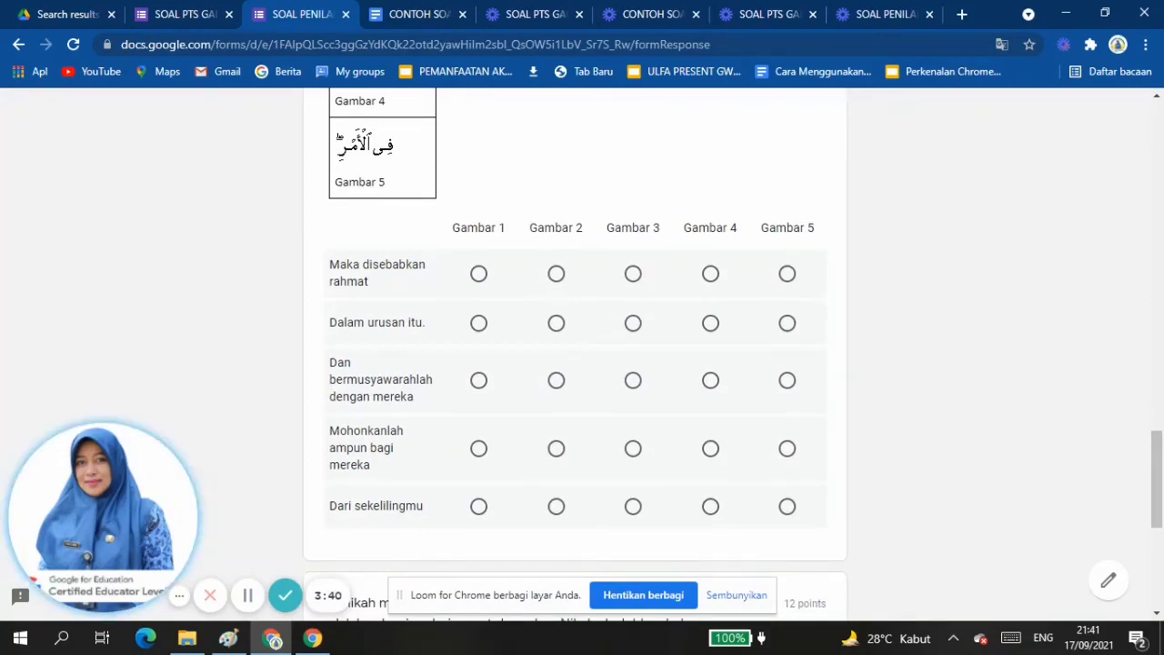
pyautogui.scroll(3, 575, 355)
pyautogui.scroll(-2, 576, 355)
pyautogui.scroll(1, 576, 355)
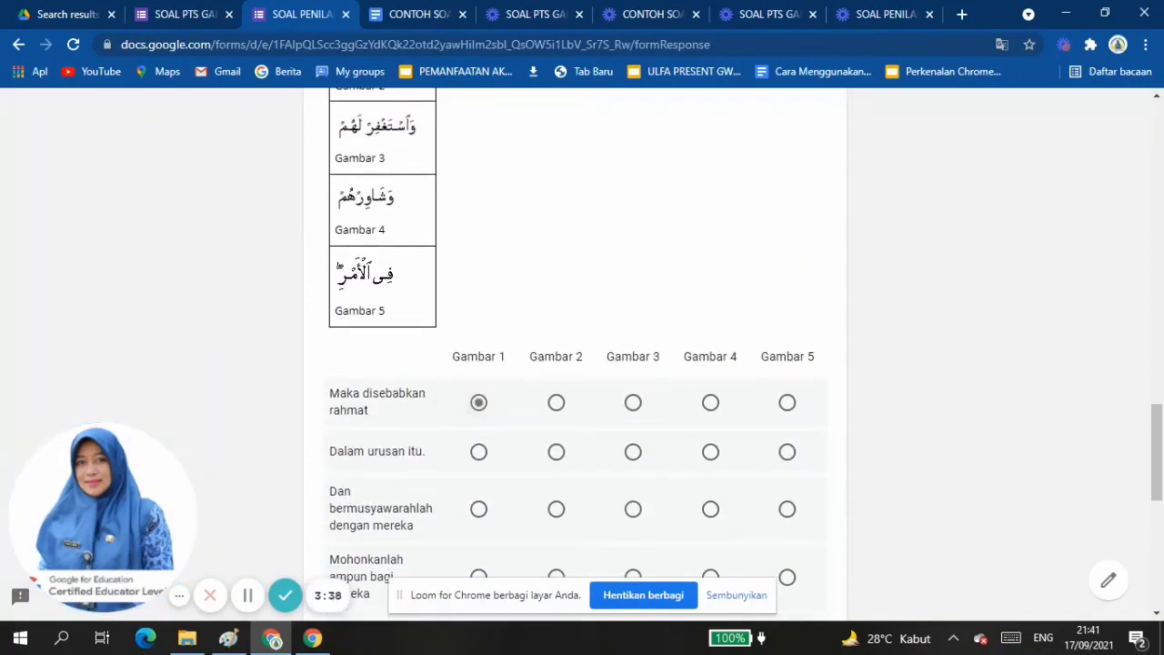
pyautogui.scroll(-2, 575, 355)
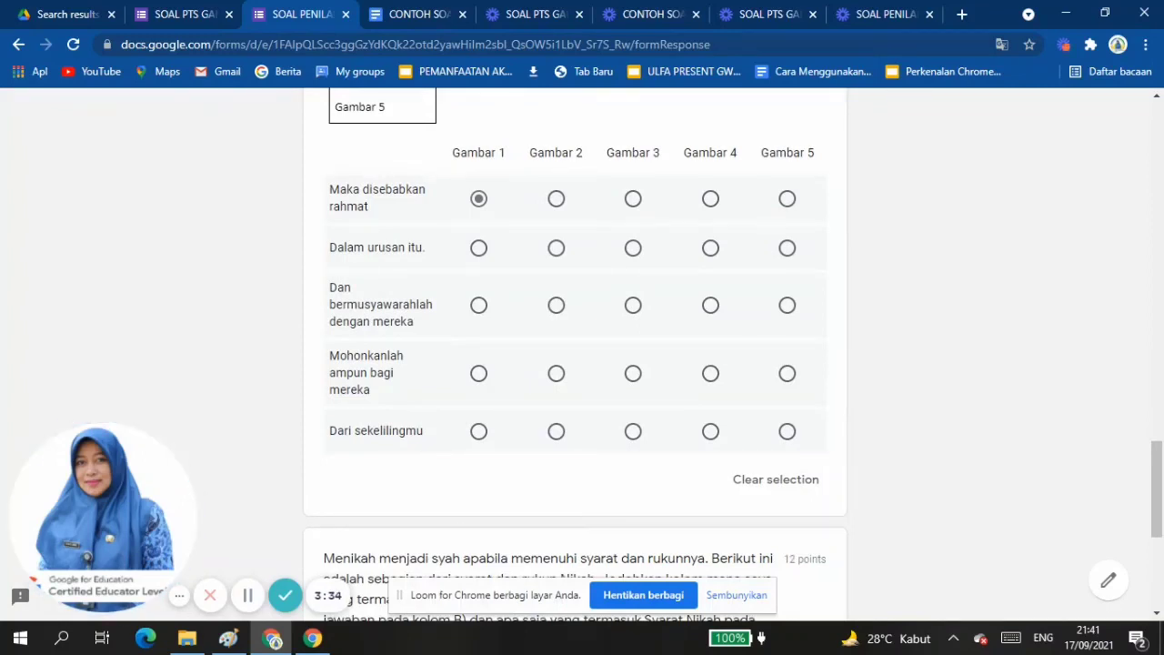
pyautogui.click(555, 431)
pyautogui.scroll(1, 575, 354)
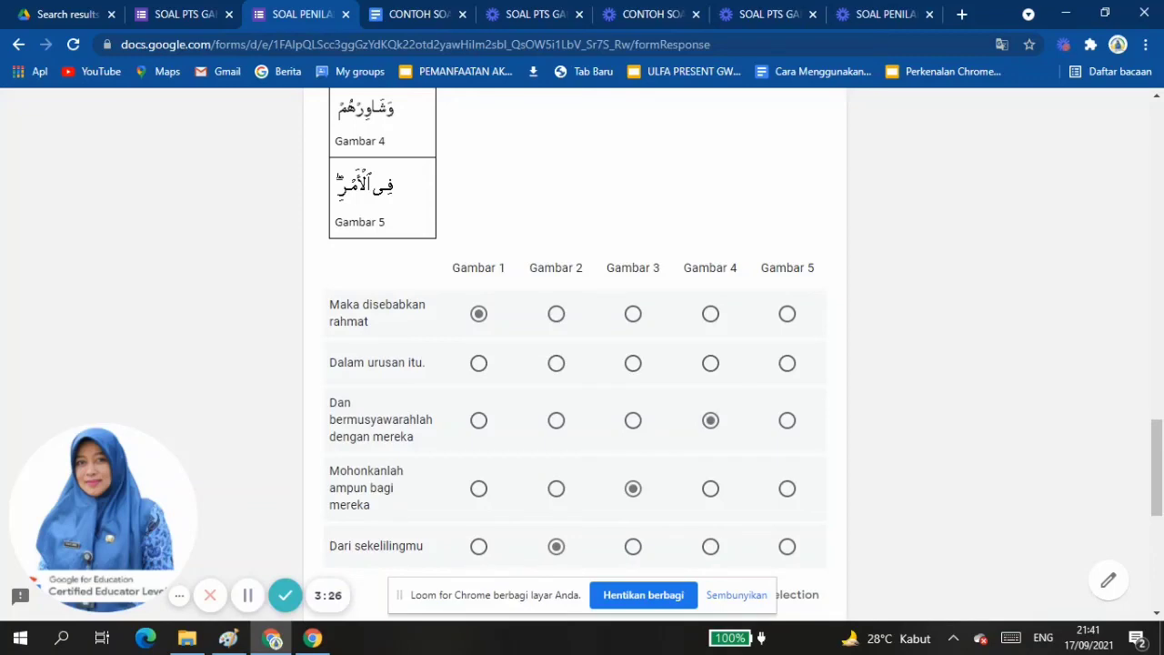
pyautogui.scroll(1, 576, 354)
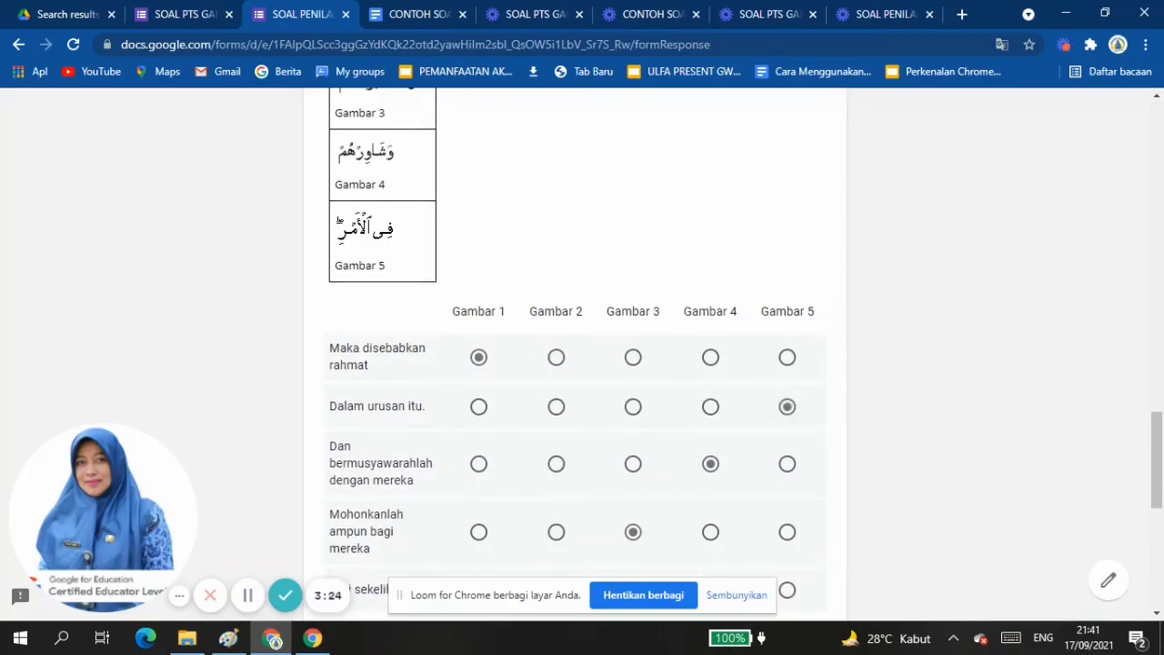
# Tick Beragama Islam, Bukan Mahrom and Tidak sedang haji for Syarat Nikah, tick Wali nikah, 2 Saksi and Ijab Qabul for Rukun Nikah, and submit.
pyautogui.scroll(-6, 576, 355)
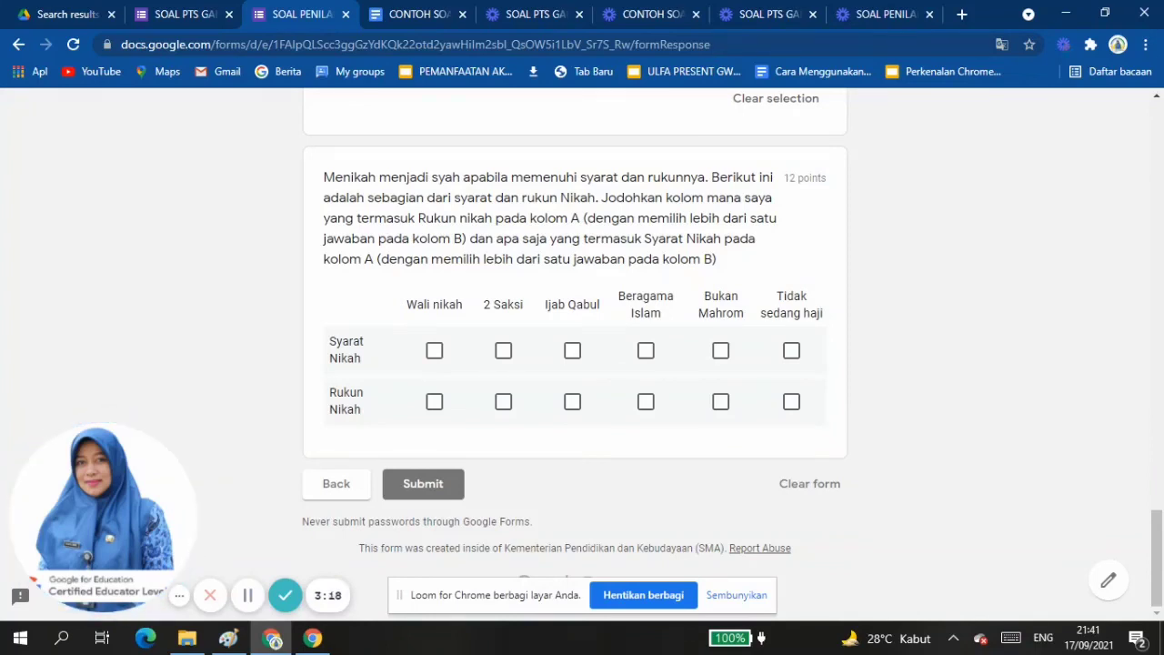
pyautogui.click(720, 351)
pyautogui.click(434, 401)
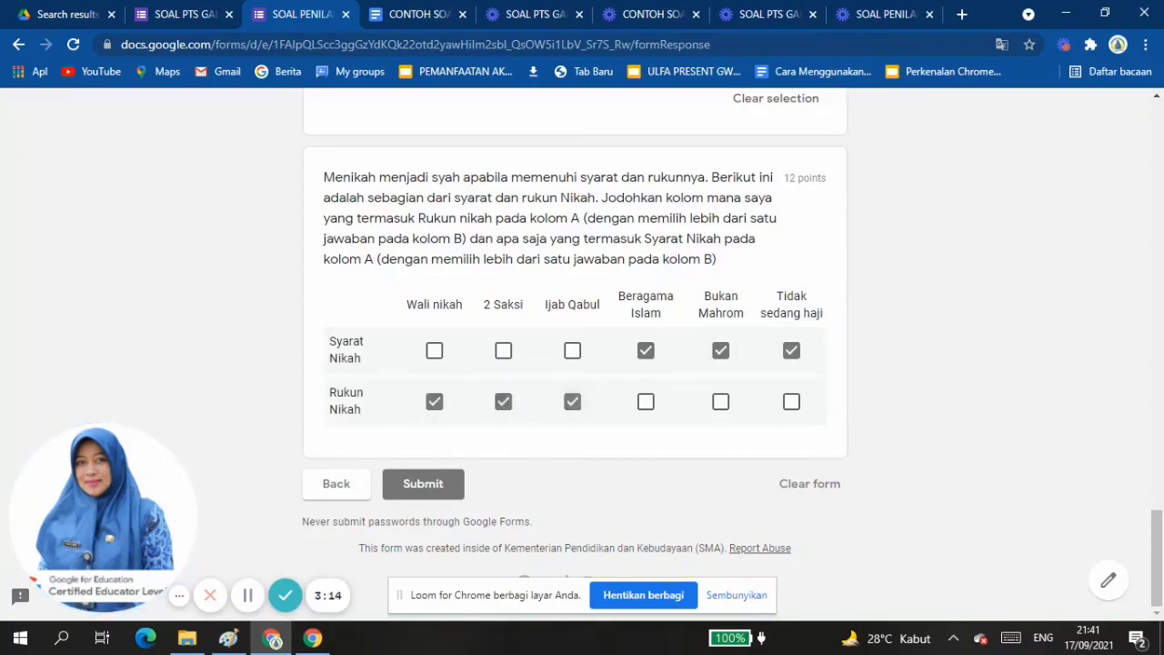
pyautogui.click(423, 483)
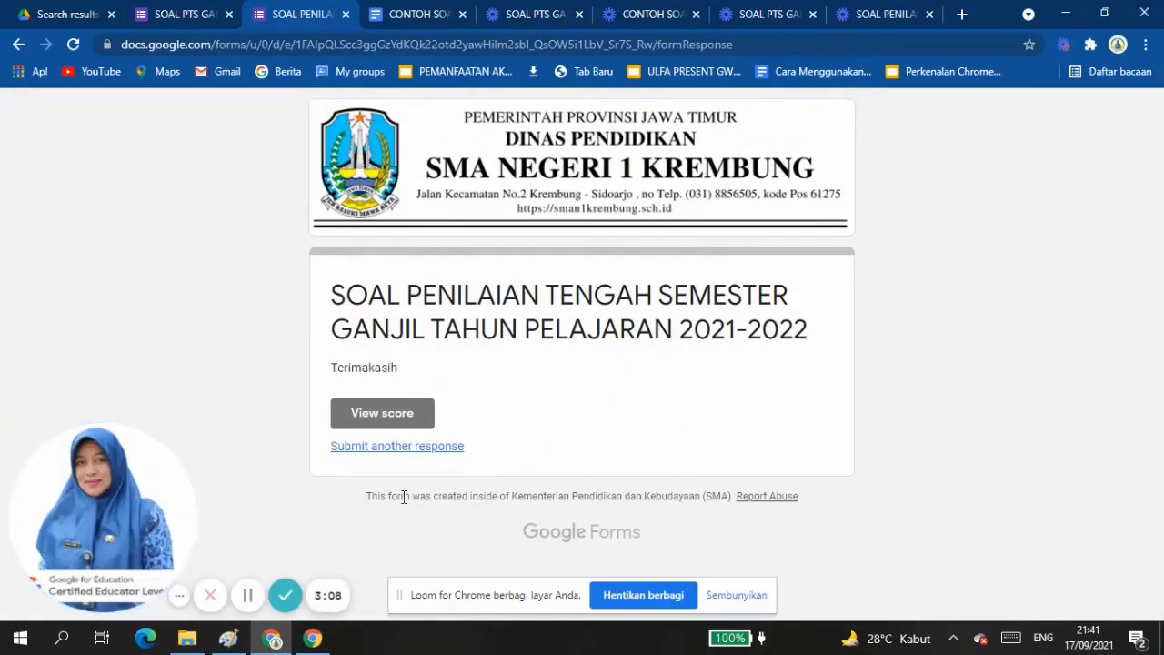
# Open the score of the submitted response and review the marking from the participant details through to the Syarat and Rukun Nikah grid.
pyautogui.click(385, 414)
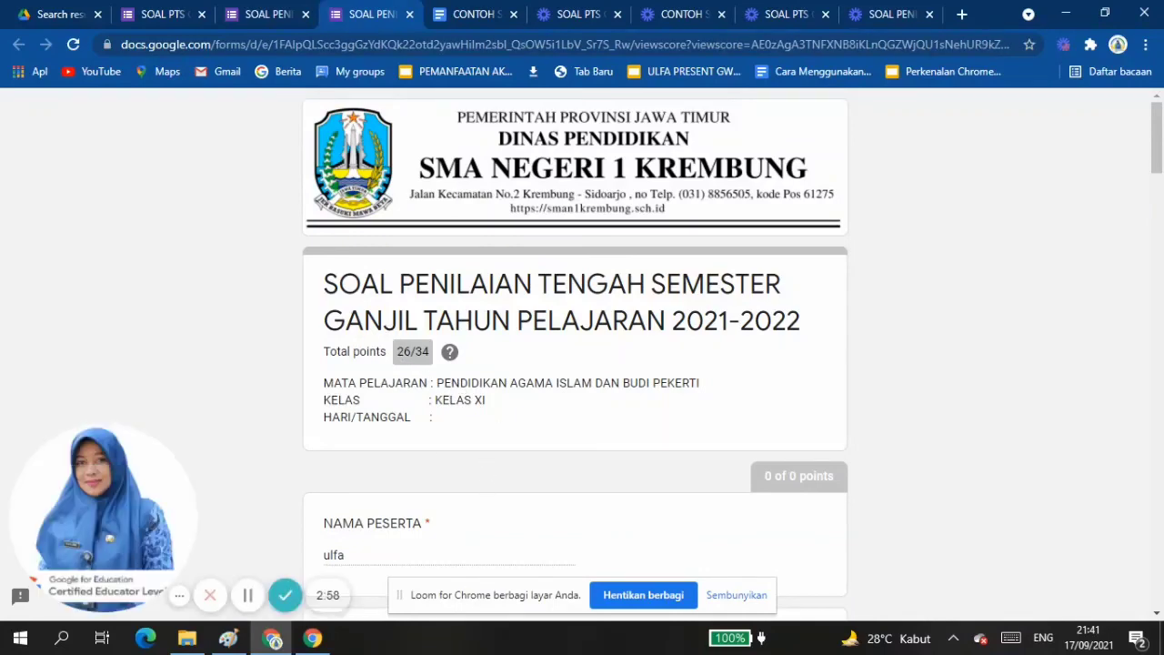
pyautogui.scroll(-4, 1035, 336)
pyautogui.scroll(-9, 1035, 337)
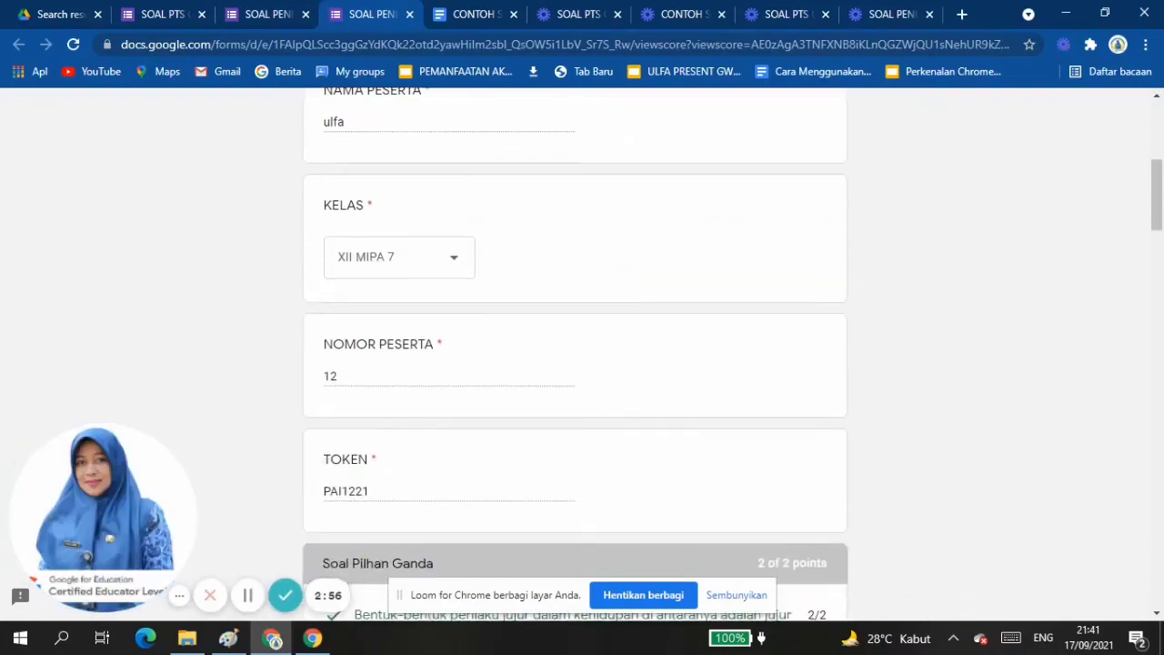
pyautogui.scroll(-3, 732, 354)
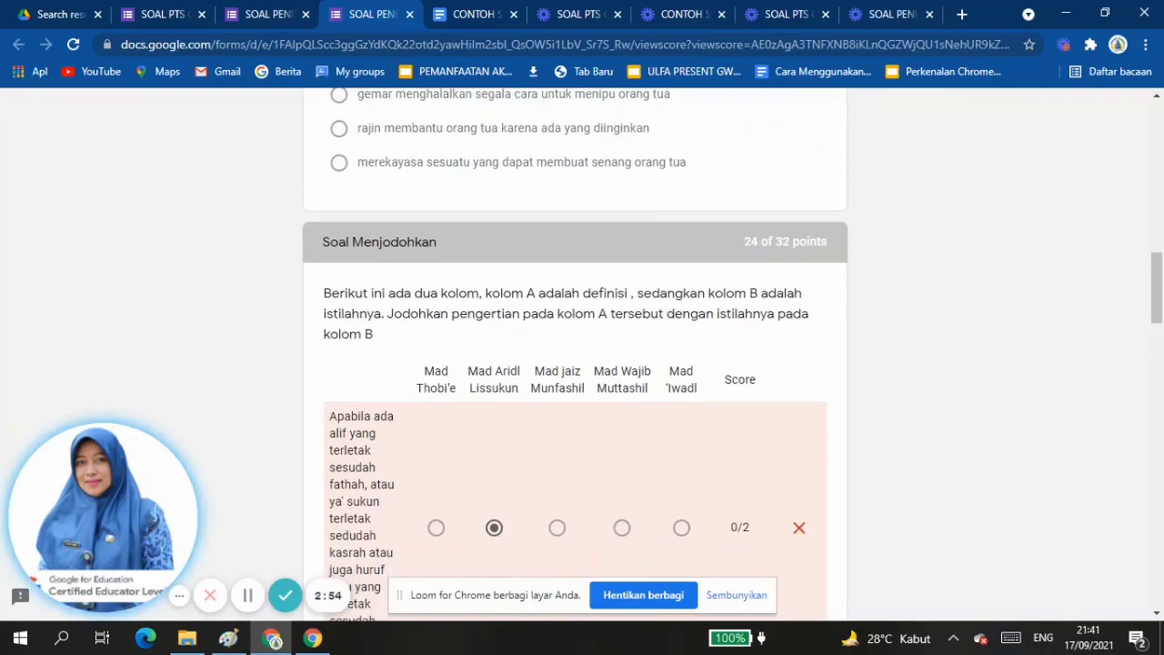
pyautogui.scroll(-2, 575, 354)
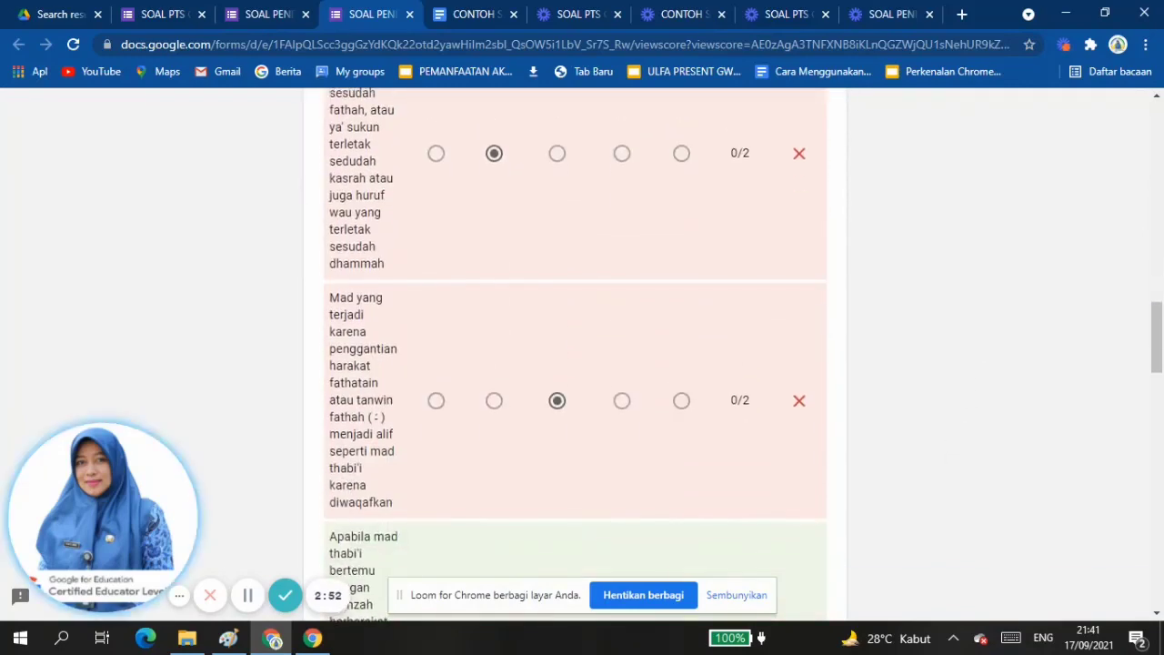
pyautogui.scroll(2, 576, 355)
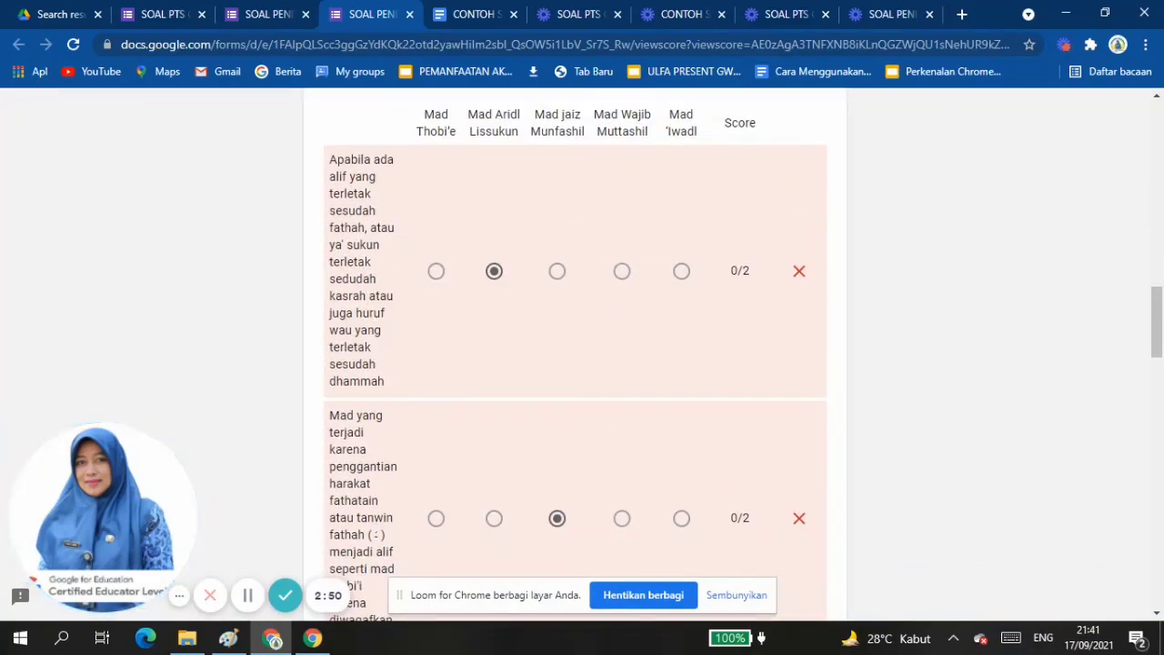
pyautogui.scroll(-10, 575, 354)
pyautogui.scroll(-5, 576, 355)
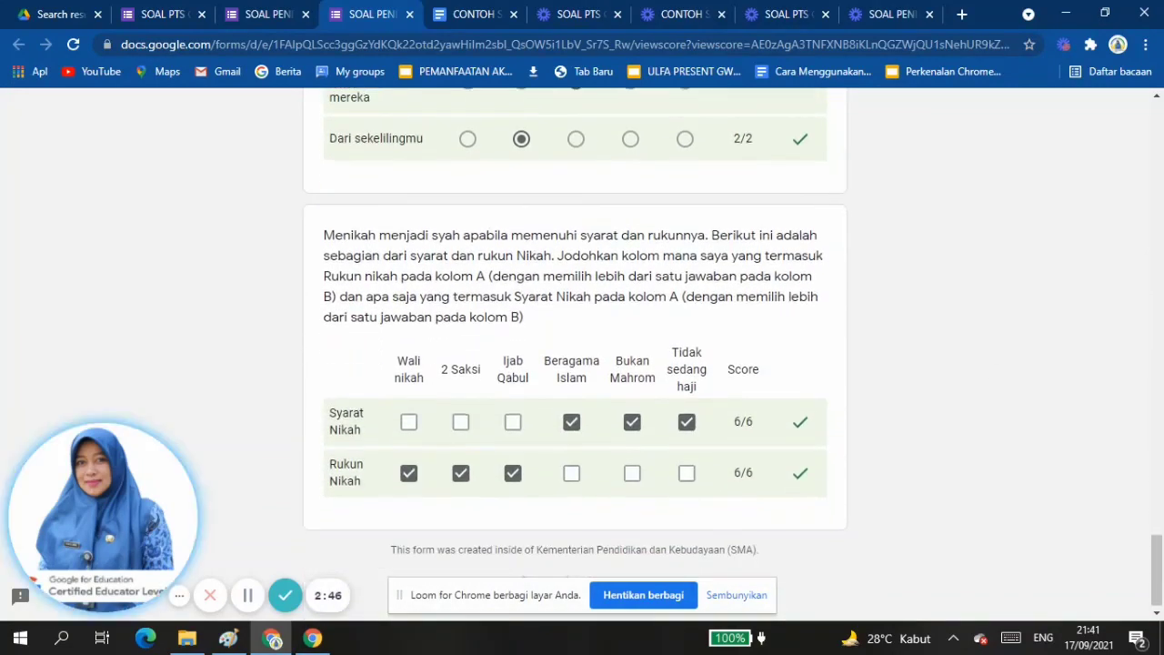
# Recheck the per-row scores of the matching grids, the total points and the participant details on the score page.
pyautogui.scroll(3, 575, 354)
pyautogui.scroll(-3, 575, 354)
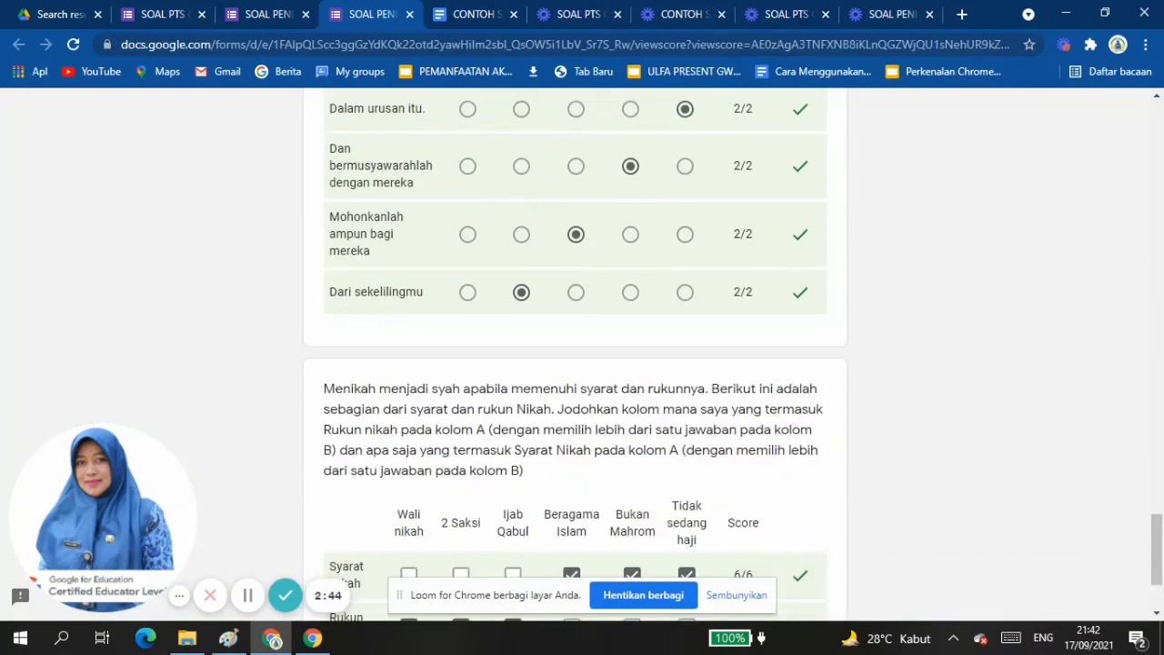
pyautogui.scroll(5, 576, 355)
pyautogui.scroll(20, 576, 355)
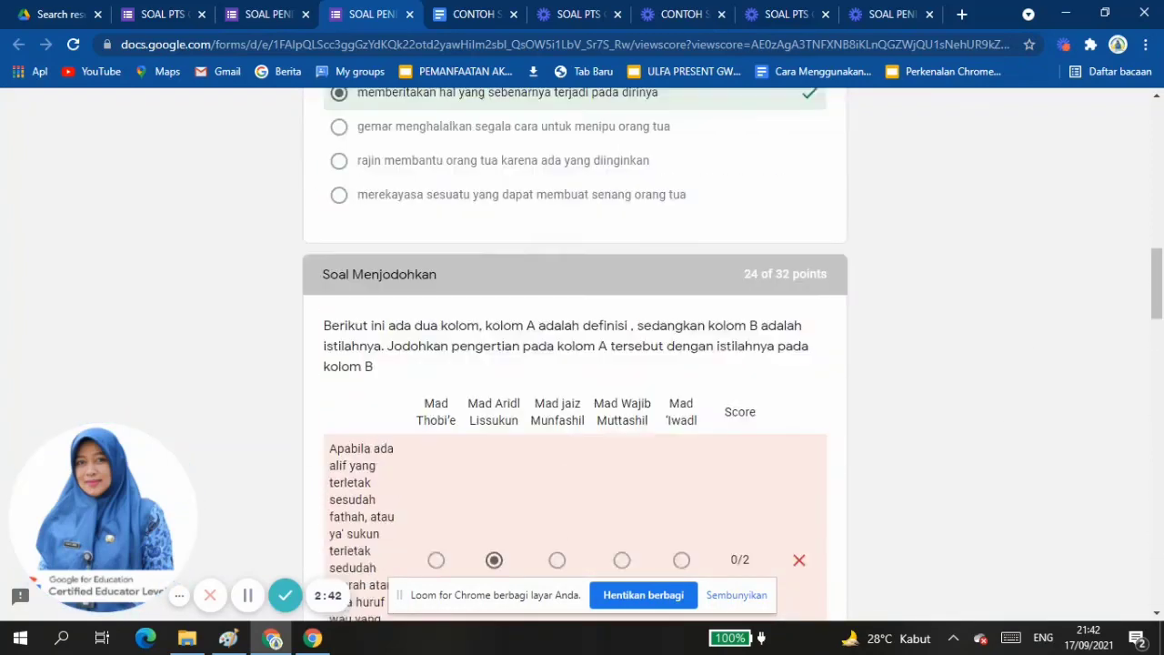
pyautogui.scroll(2, 575, 355)
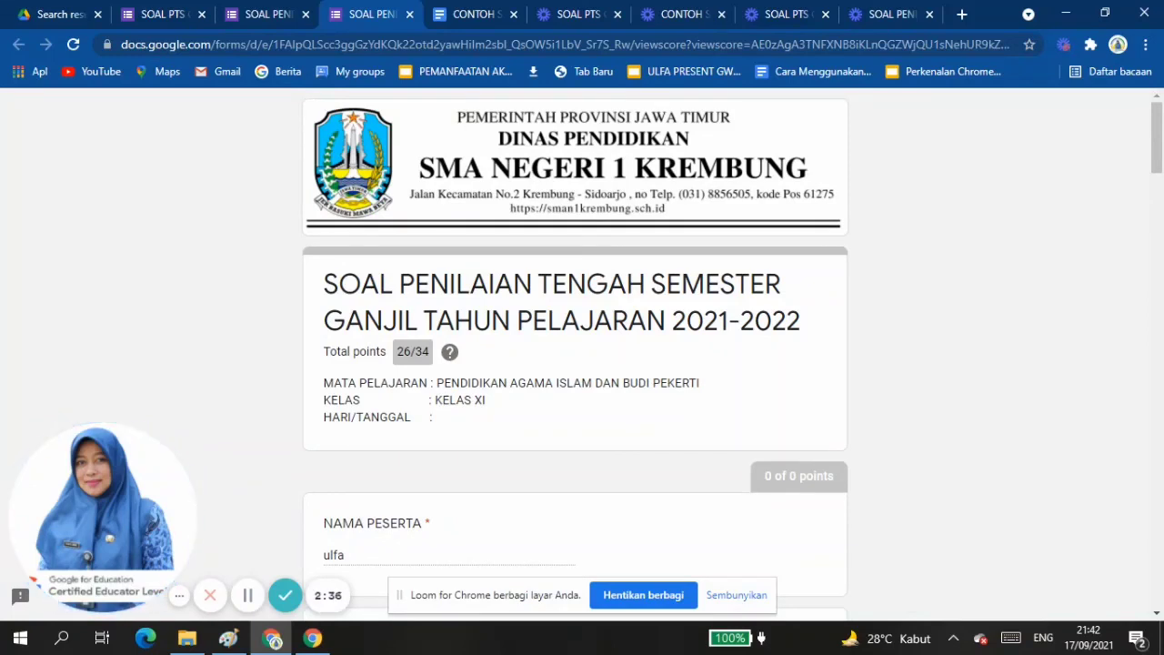
pyautogui.scroll(-4, 575, 355)
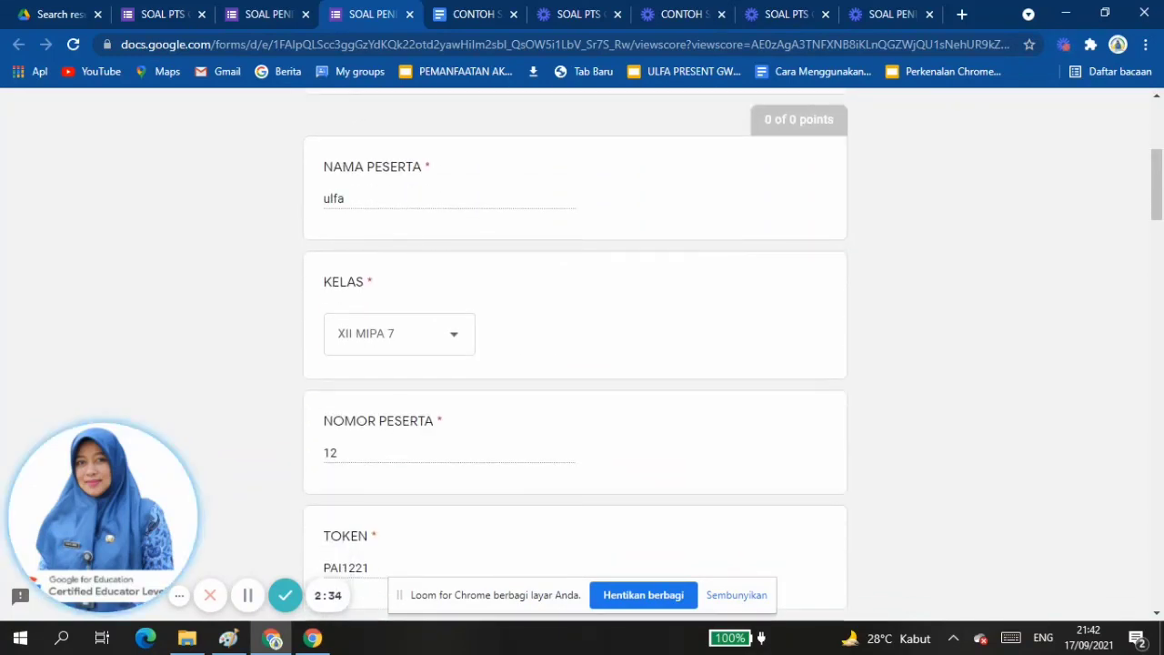
pyautogui.scroll(4, 576, 355)
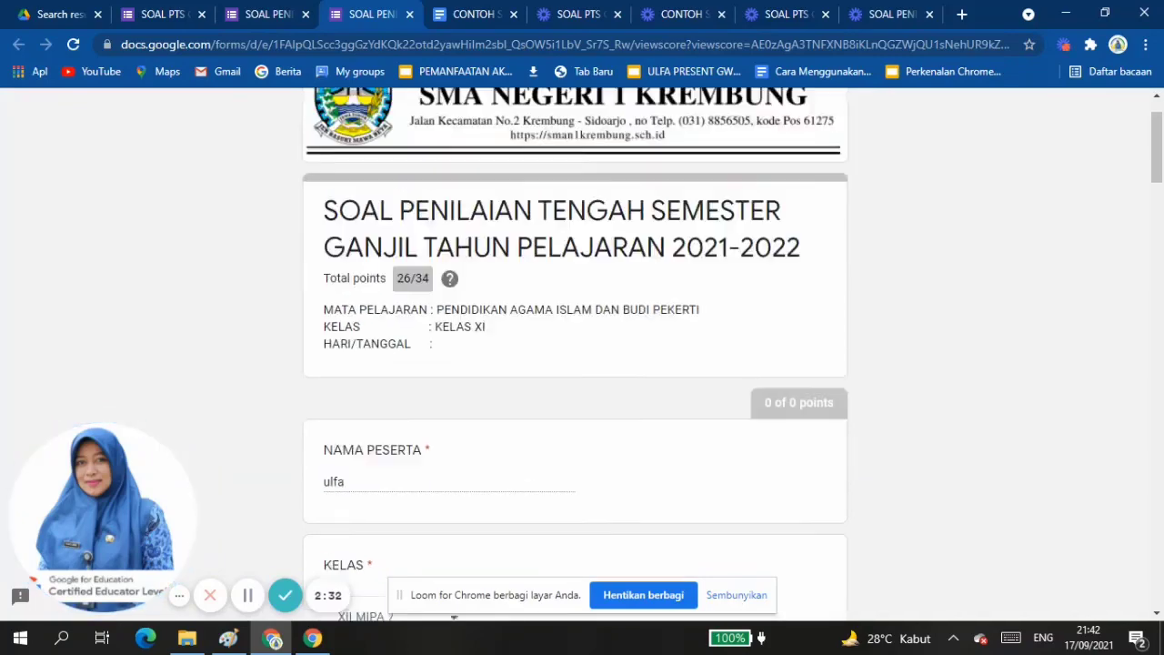